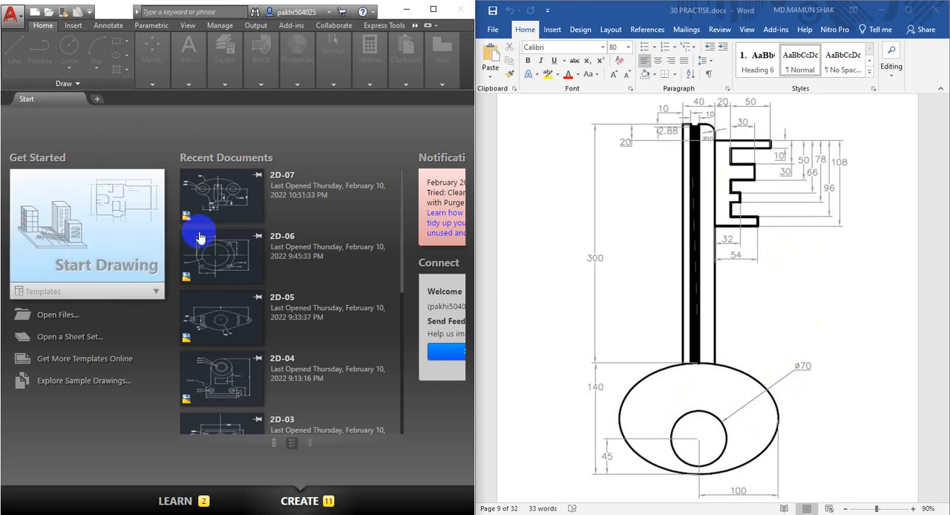
Start a new blank drawing
left_click(307, 245)
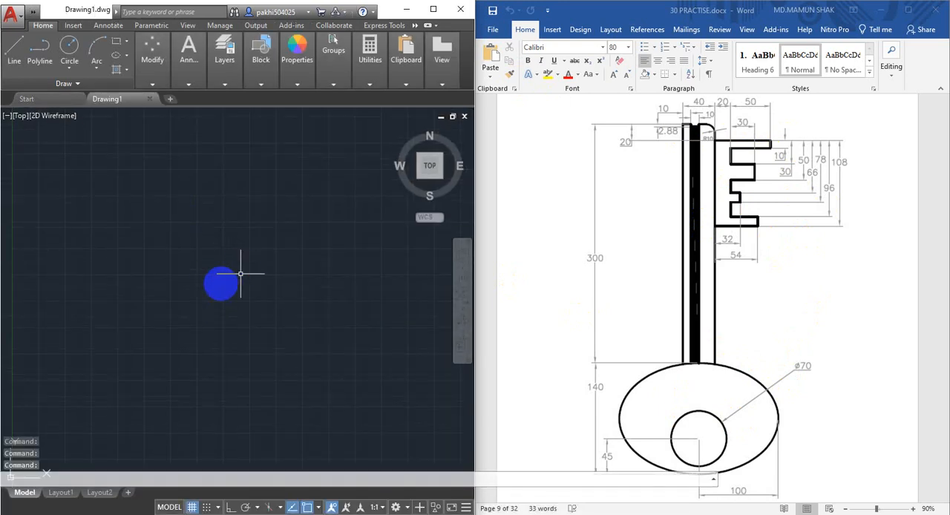
left_click(245, 262)
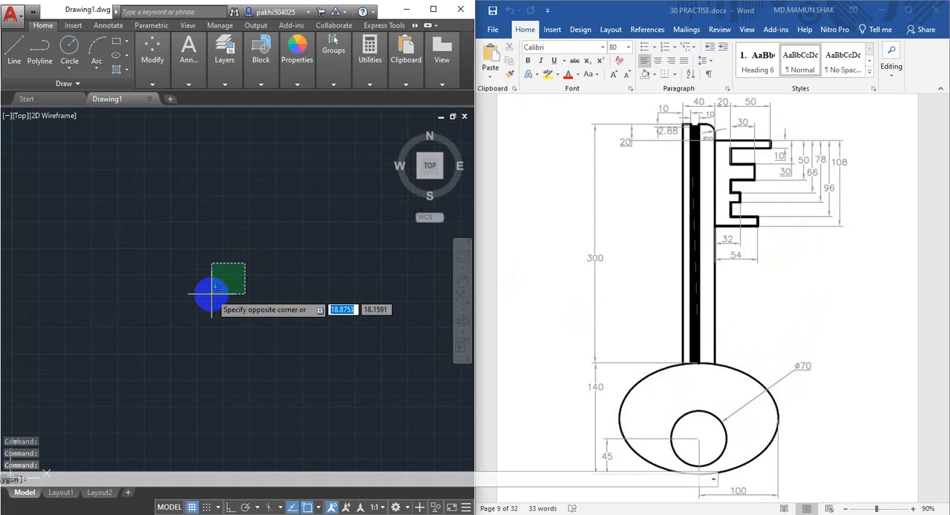
left_click(211, 294)
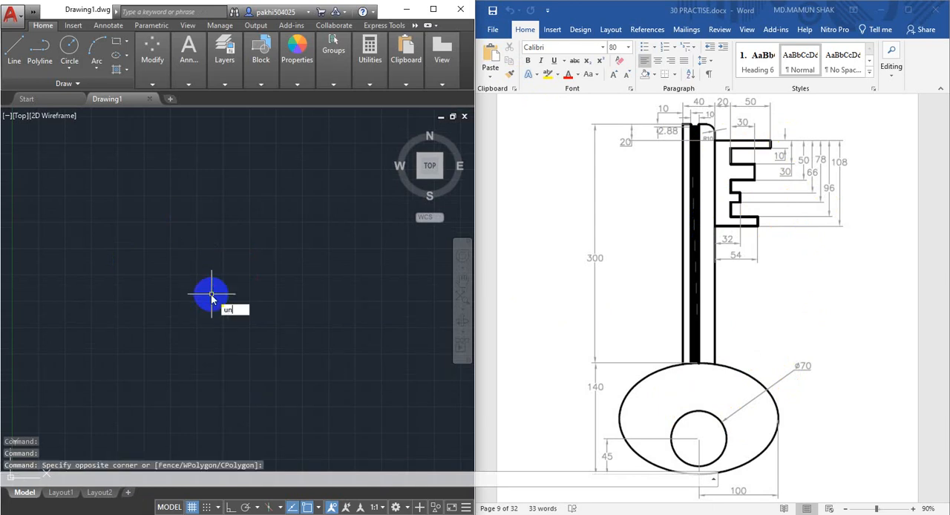
Configure the drawing units to decimal lengths with precision 0 and an insertion scale in millimeters
type("un")
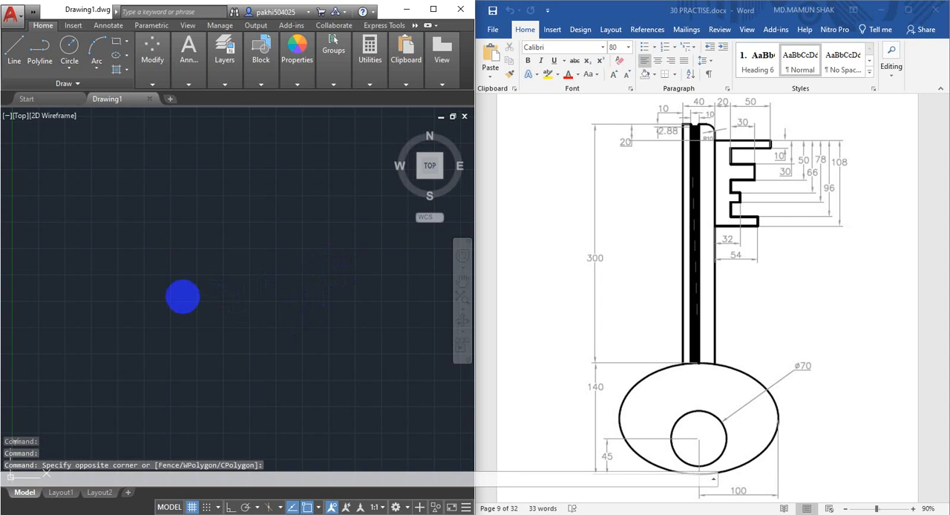
key("Return")
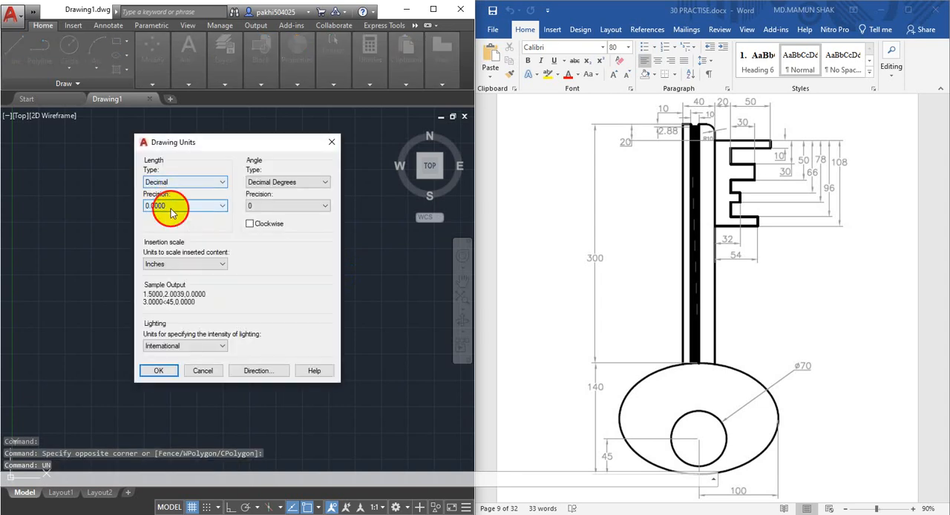
left_click(171, 213)
left_click(170, 216)
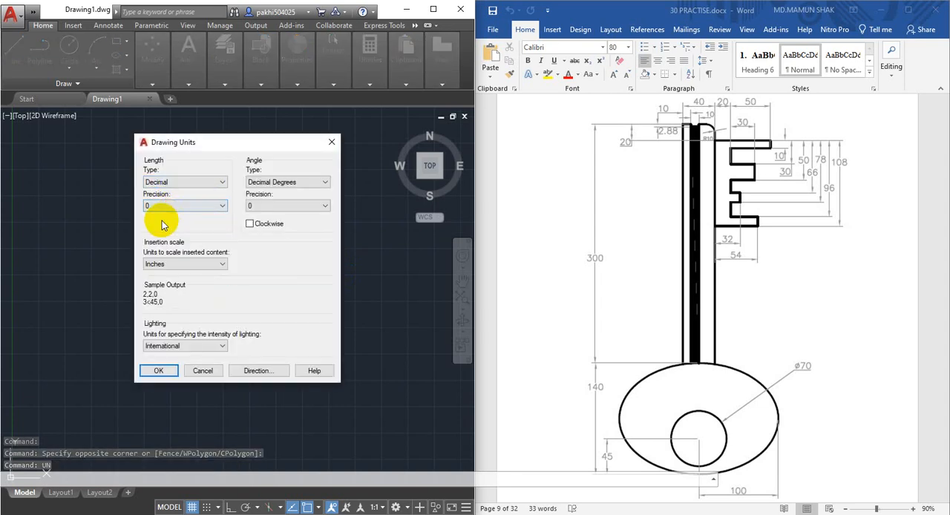
left_click(185, 265)
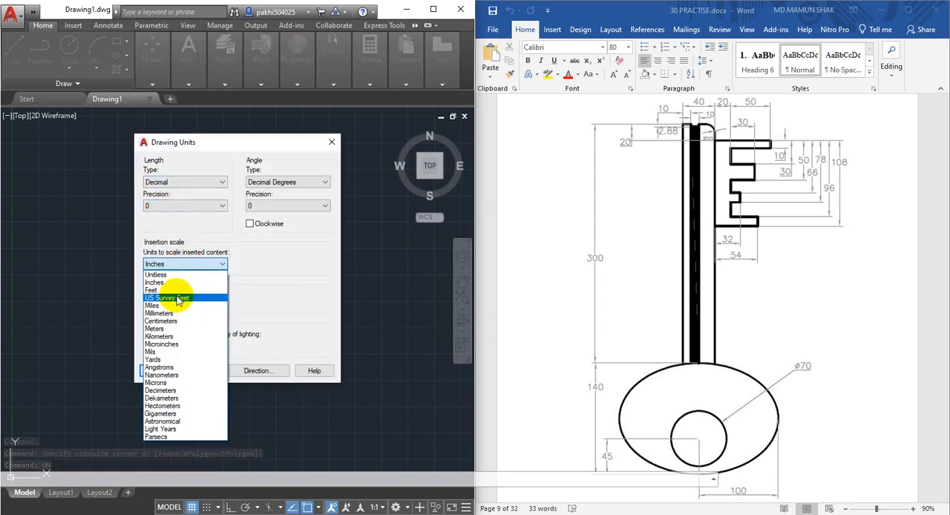
left_click(175, 313)
left_click(160, 371)
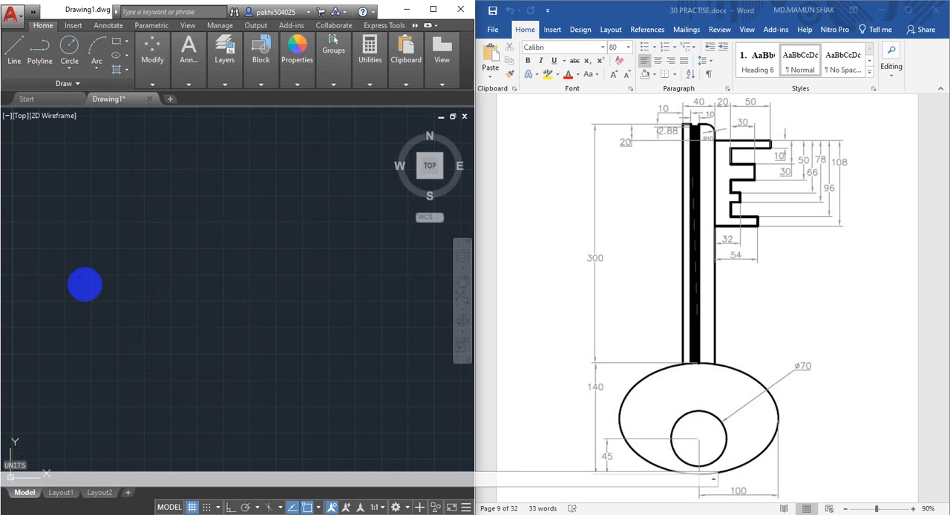
Modify the Standard dimension style so its primary linear units have a precision of 0
type("D")
key("Return")
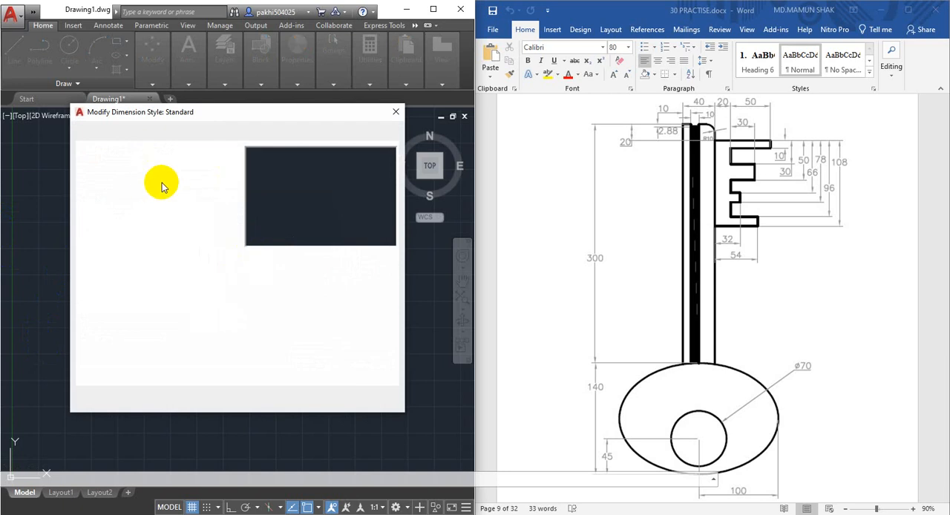
left_click(233, 134)
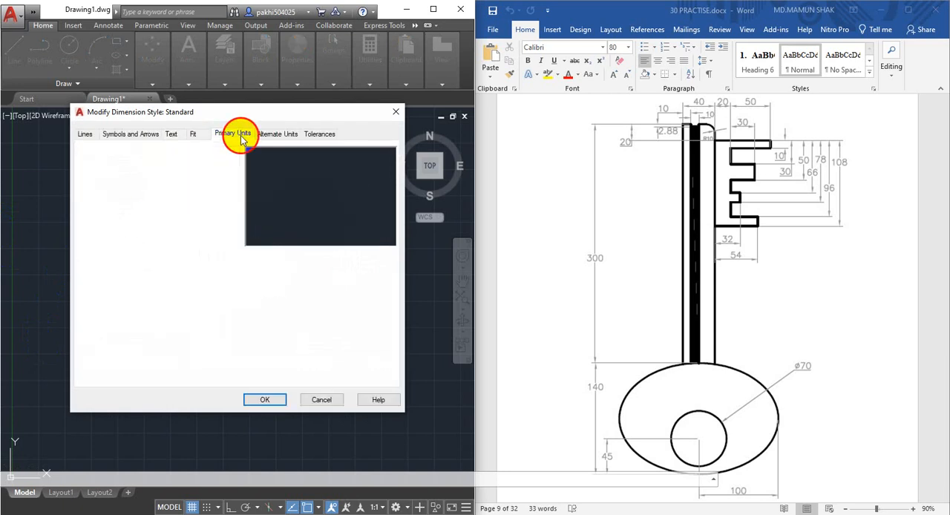
left_click(185, 176)
left_click(171, 187)
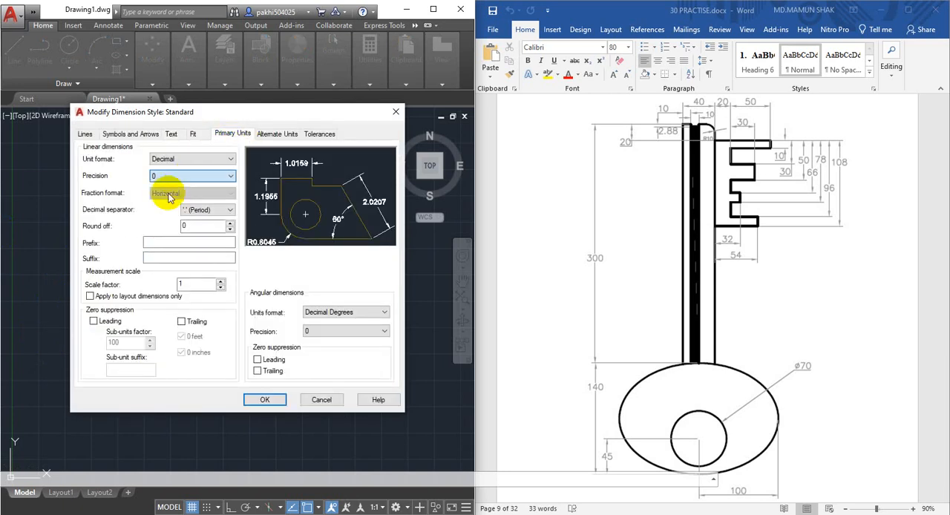
Set the height of the Standard text style used by the dimension style to 0.5 and apply it
left_click(172, 136)
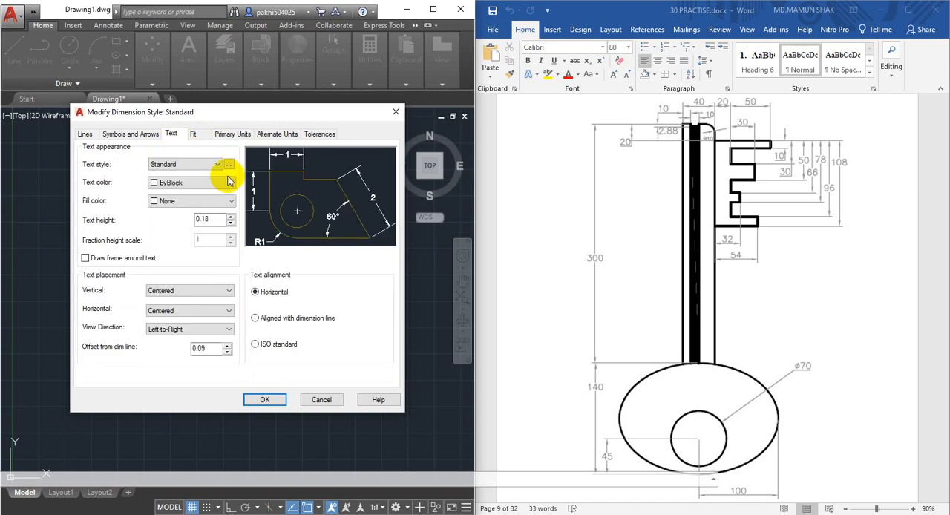
left_click(229, 164)
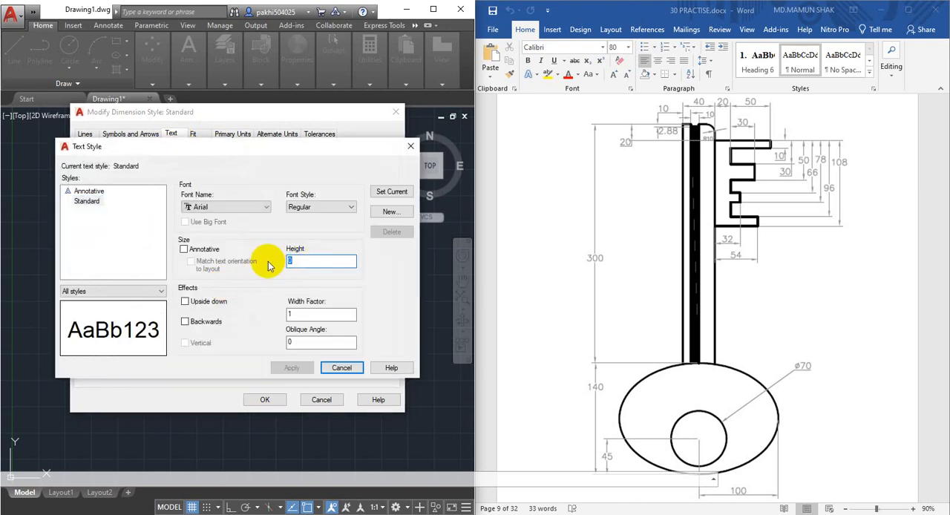
type("0.5")
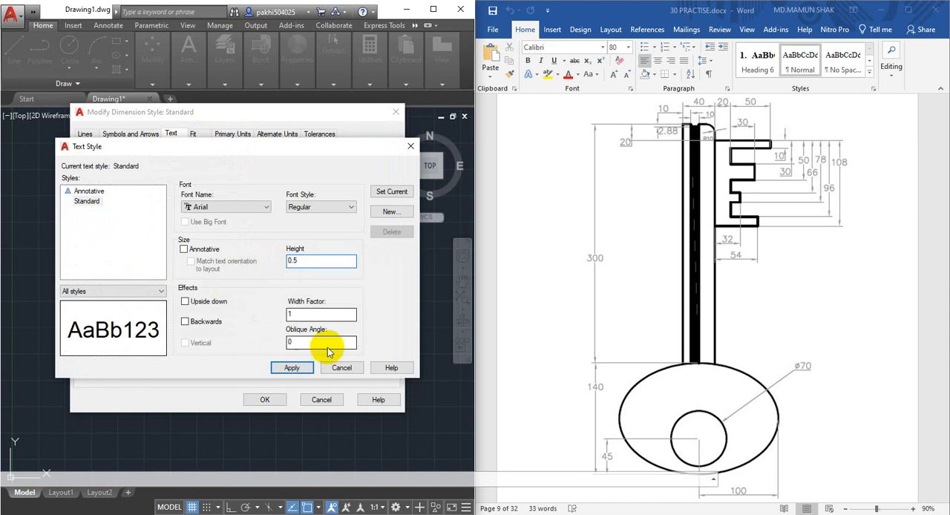
left_click(291, 368)
left_click(342, 368)
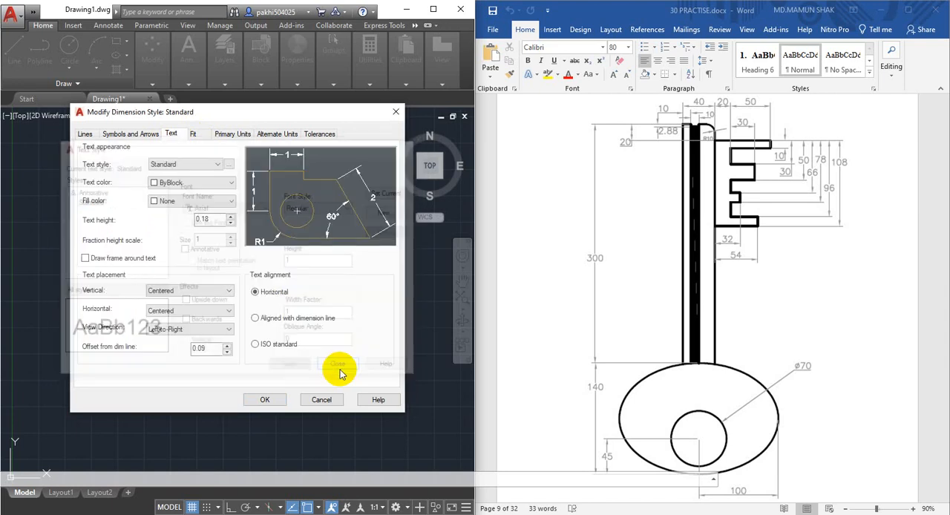
Set the dimension style's arrow size to 0.5, make the Standard style current and finish the style setup
left_click(130, 137)
left_click(130, 135)
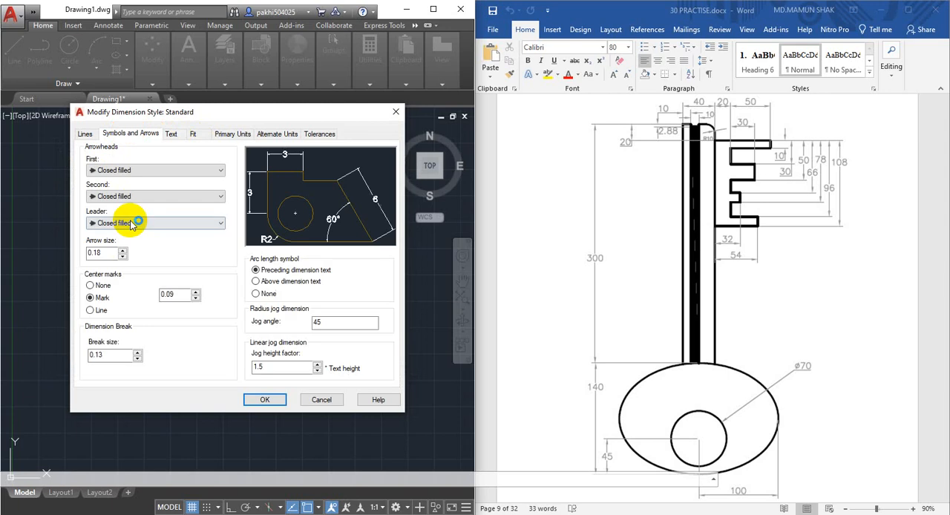
left_click_drag(109, 254, 57, 260)
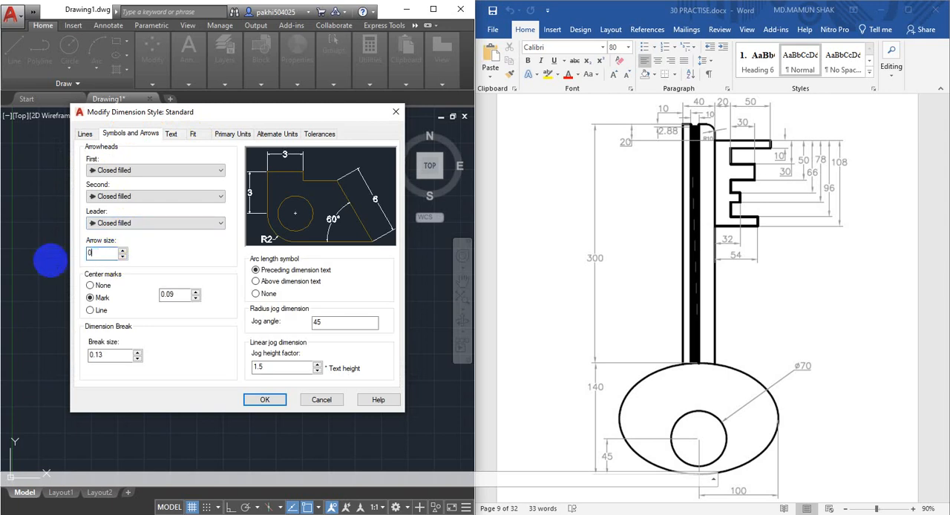
type("0.5")
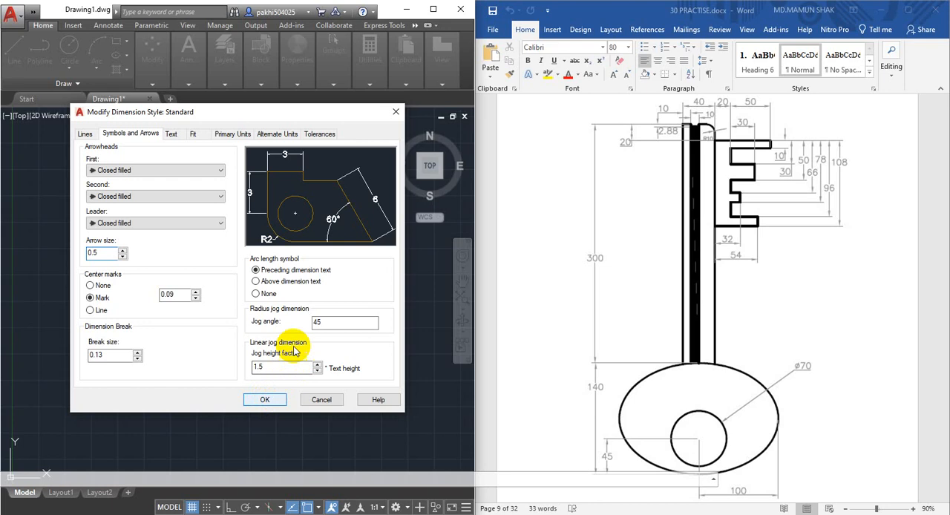
left_click(263, 401)
left_click(360, 206)
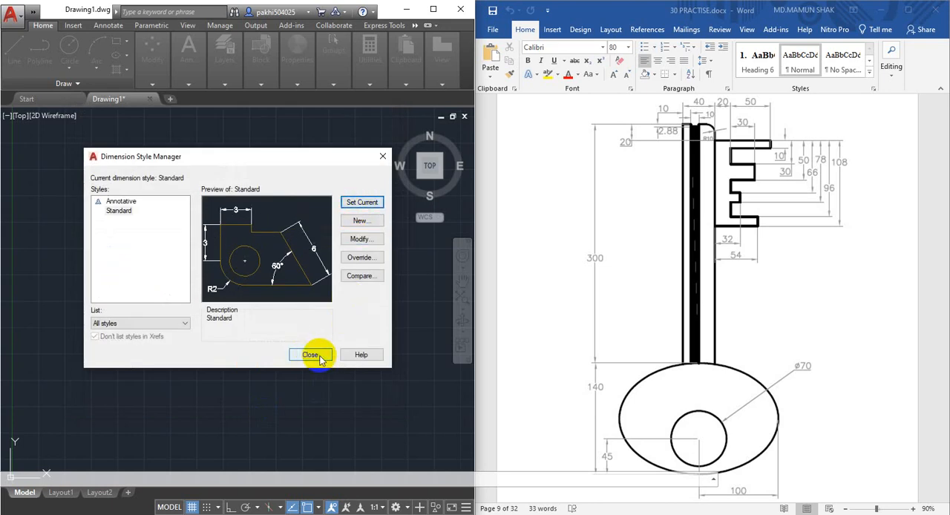
left_click(309, 356)
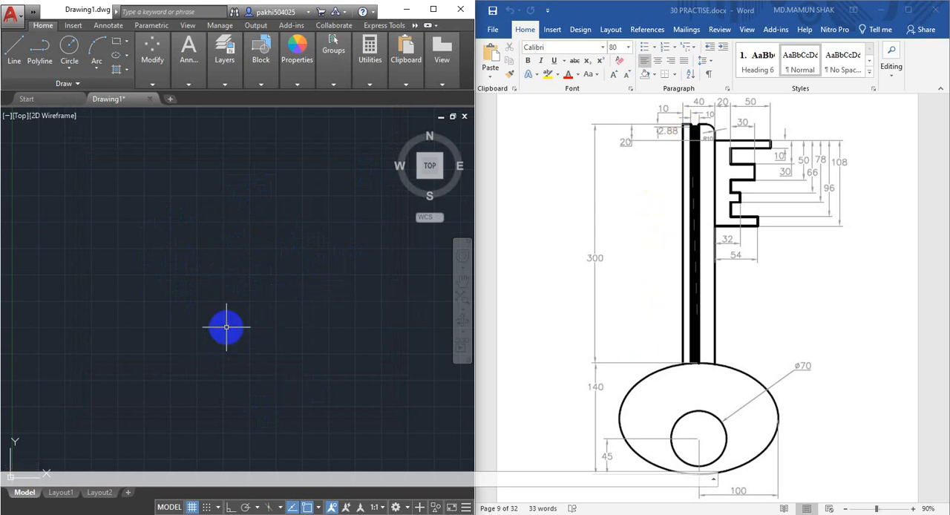
Draw a vertical line 300 mm long downward with ortho mode on for the side of the key shaft
key("Return")
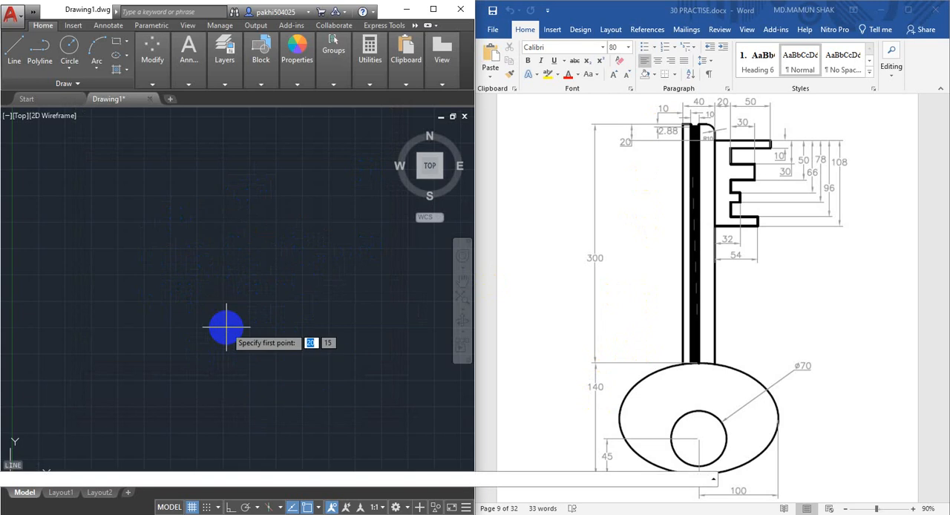
left_click(204, 191)
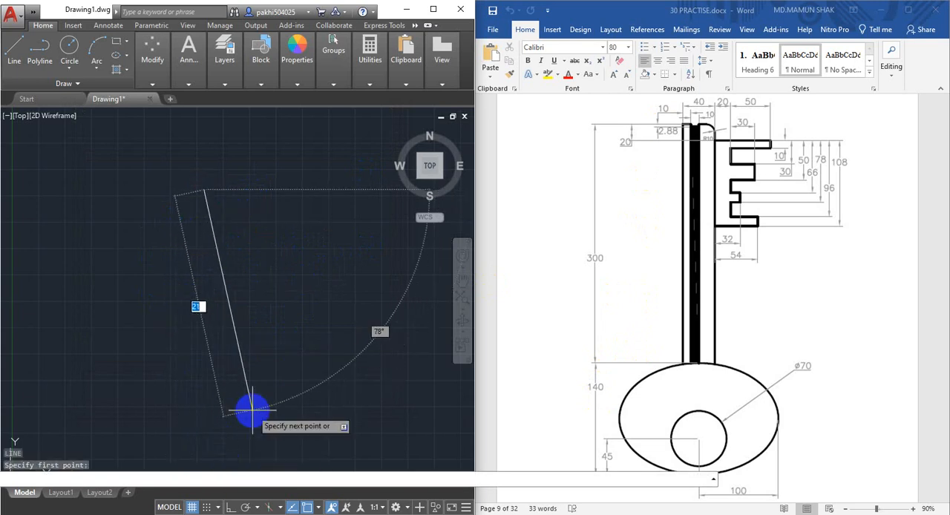
key("F8")
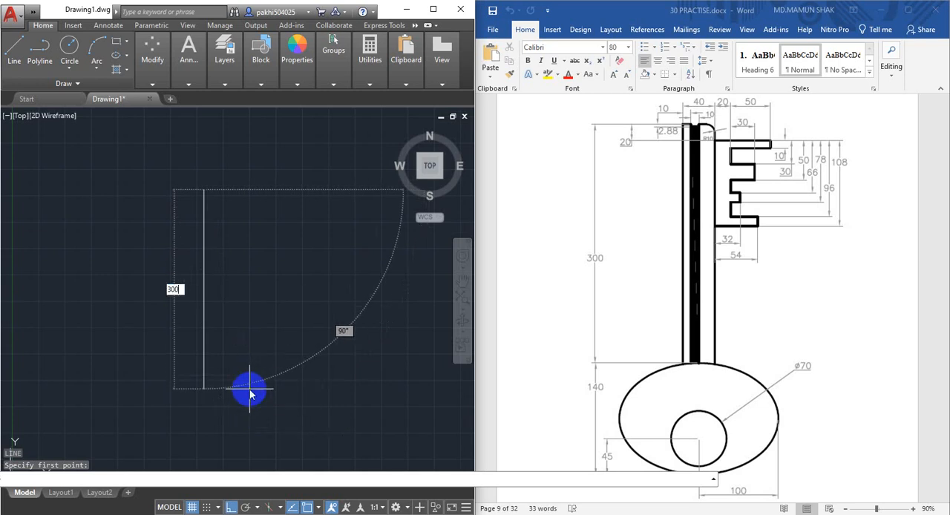
key("Return")
scroll(316, 293, "down", 4)
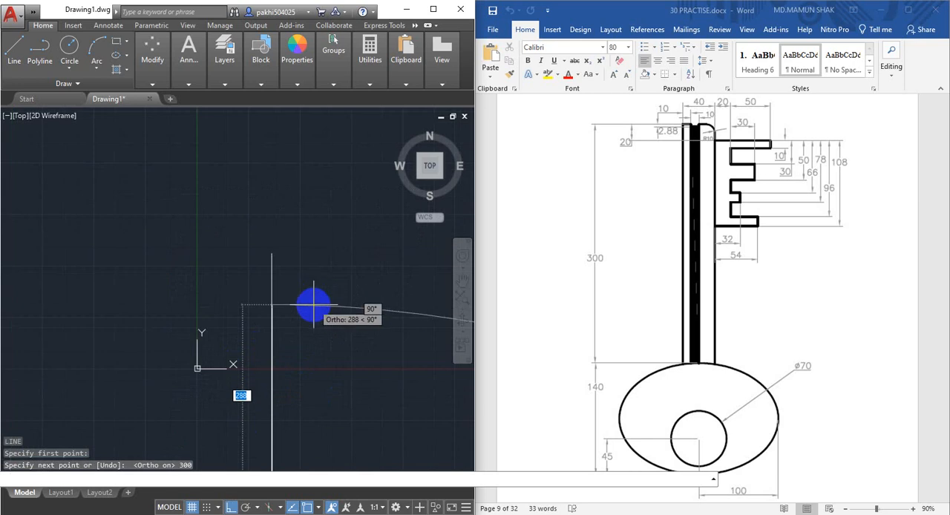
middle_click_drag(314, 304, 277, 171)
scroll(275, 294, "down", 2)
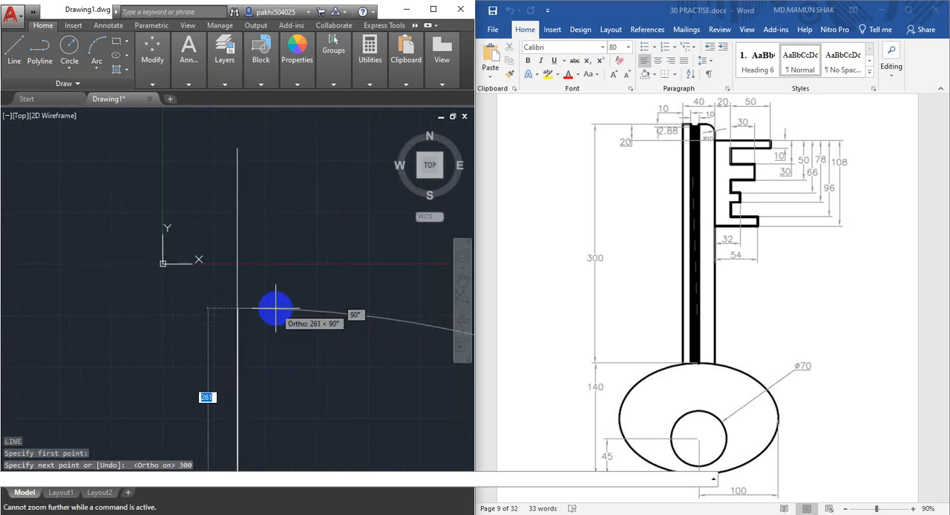
key("Escape")
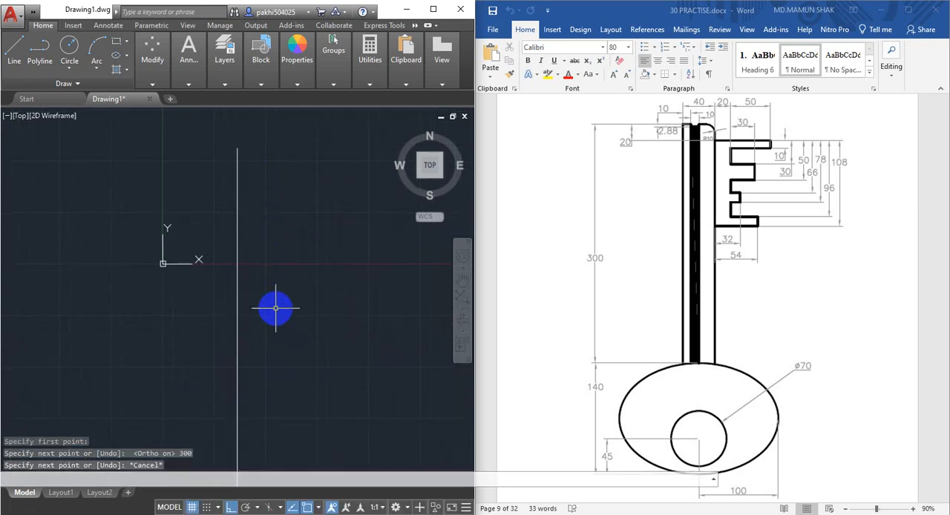
Zoom to the entire drawing and frame the full vertical line in the view
scroll(275, 310, "down", 8)
middle_click_drag(278, 356, 226, 234)
scroll(227, 239, "up", 2)
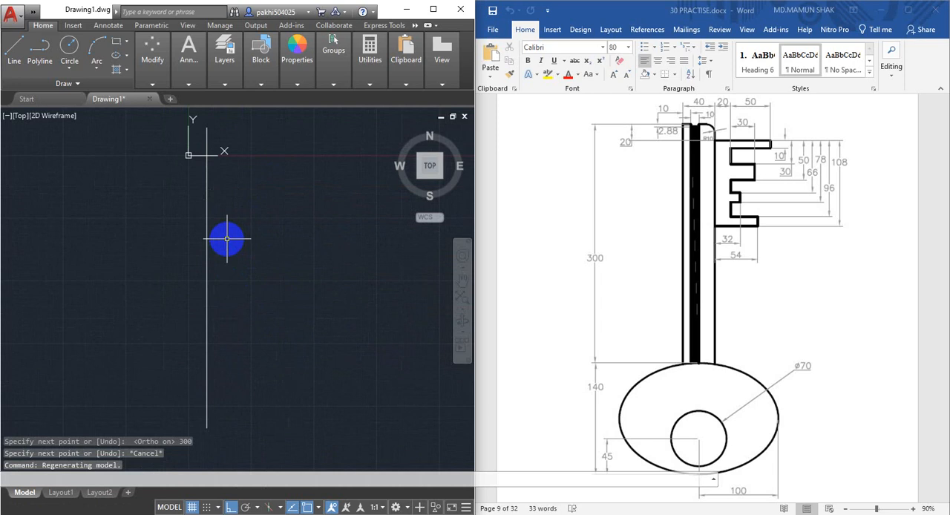
scroll(227, 238, "down", 3)
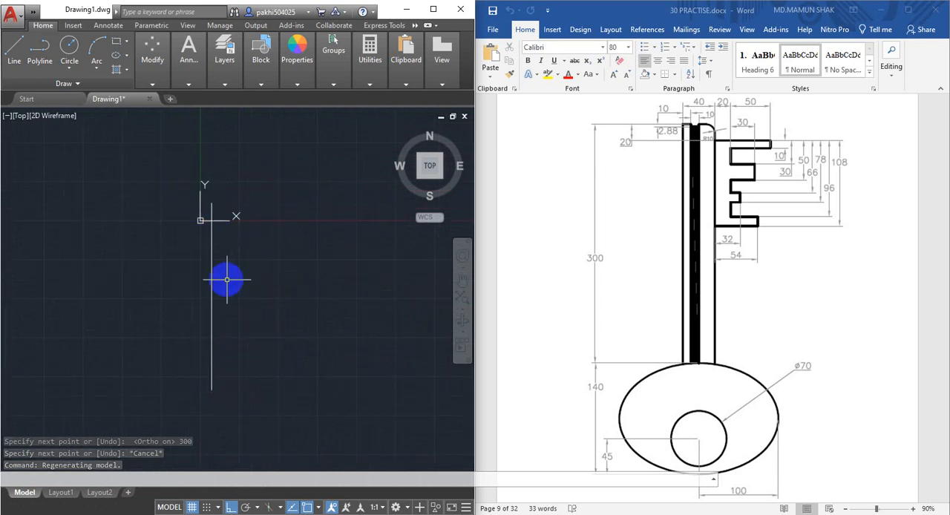
scroll(228, 281, "up", 3)
middle_click_drag(239, 294, 216, 295)
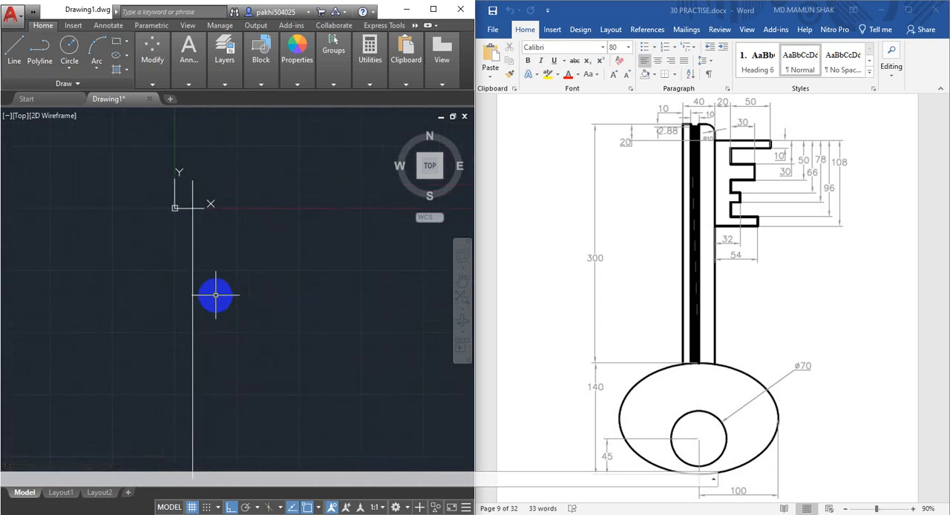
scroll(216, 295, "down", 3)
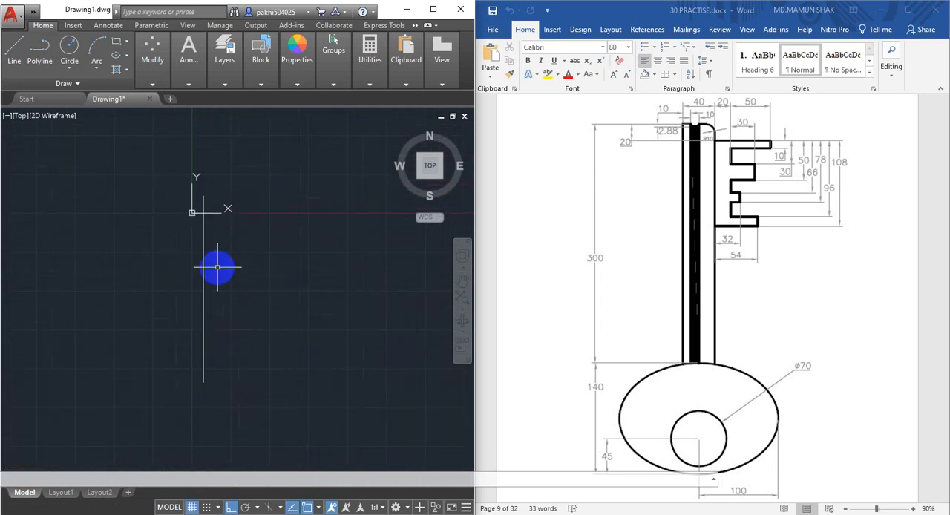
key("Return")
type("a")
key("Return")
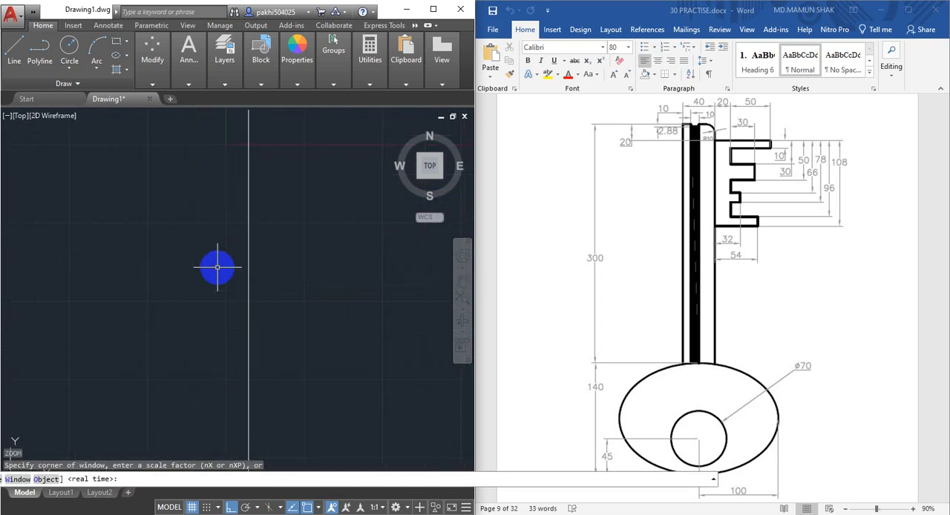
scroll(250, 270, "down", 4)
scroll(255, 295, "up", 2)
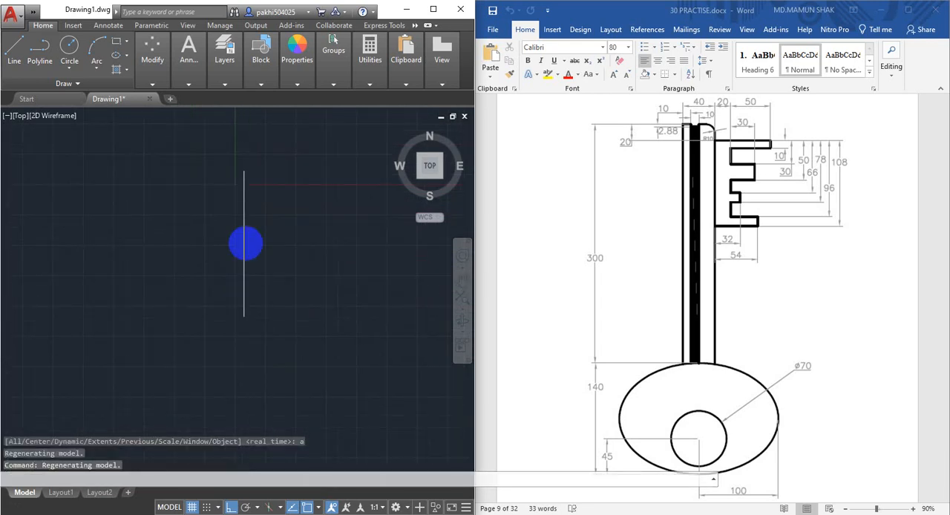
scroll(245, 245, "up", 1)
middle_click_drag(245, 245, 236, 275)
scroll(245, 288, "up", 2)
middle_click_drag(255, 223, 253, 312)
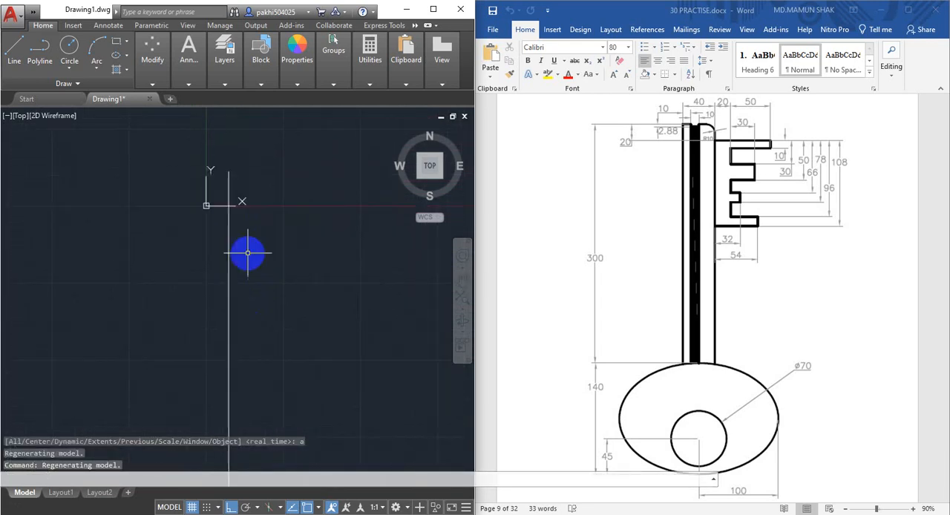
scroll(243, 241, "down", 2)
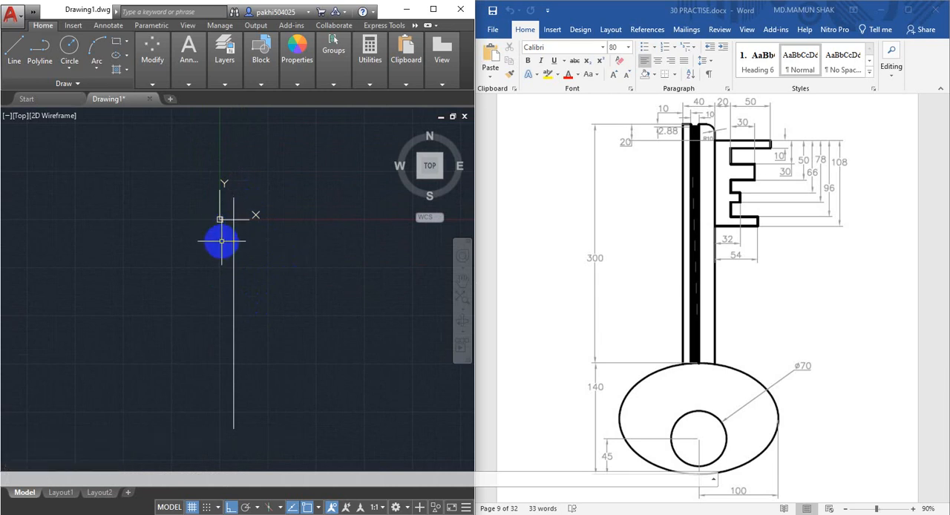
Set the UCS icon to the Noorigin option so it stays away from the drawing's origin
type("cs")
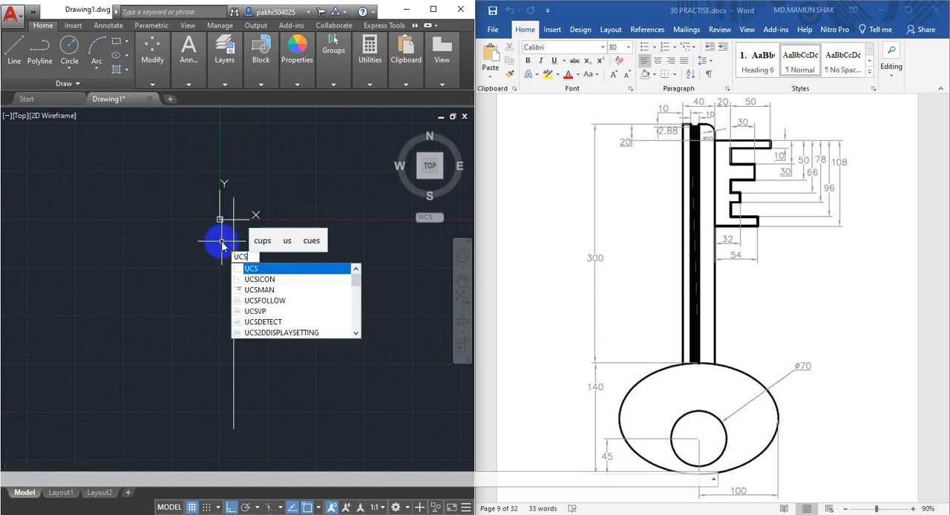
type("i")
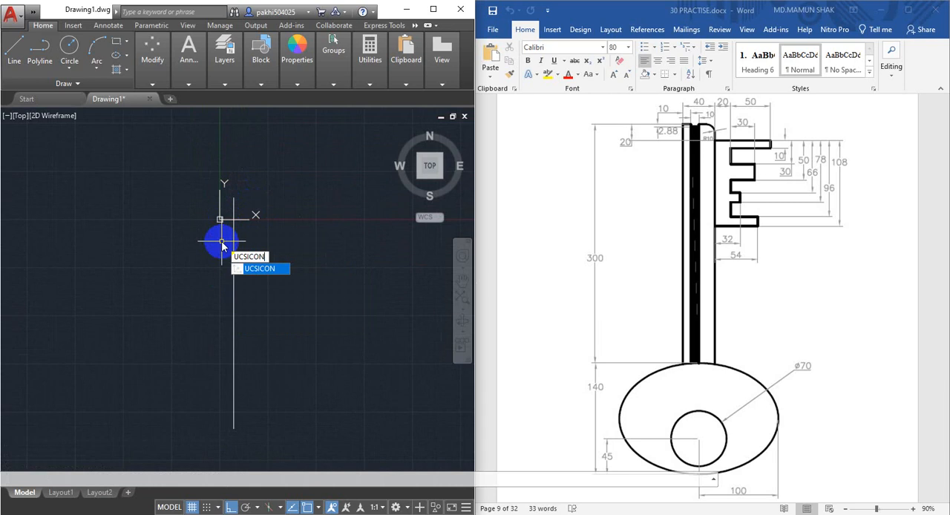
key("Return")
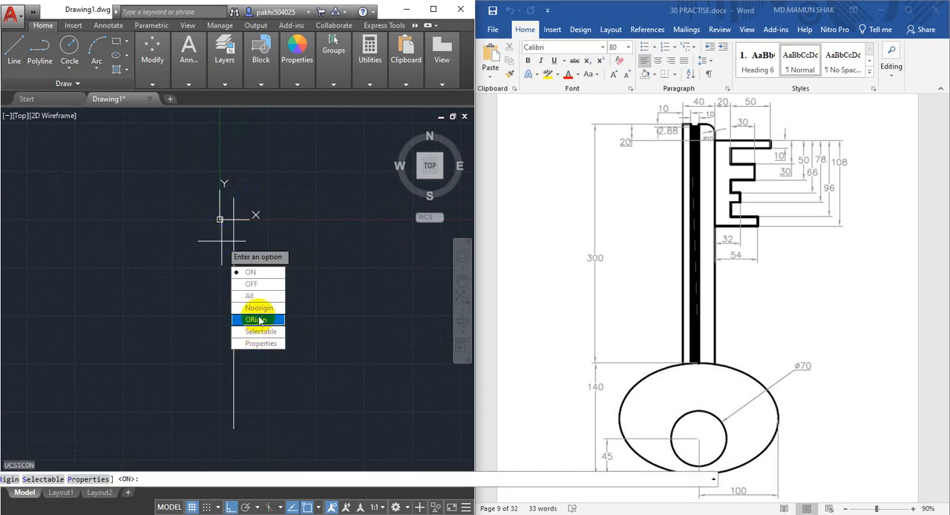
left_click(258, 308)
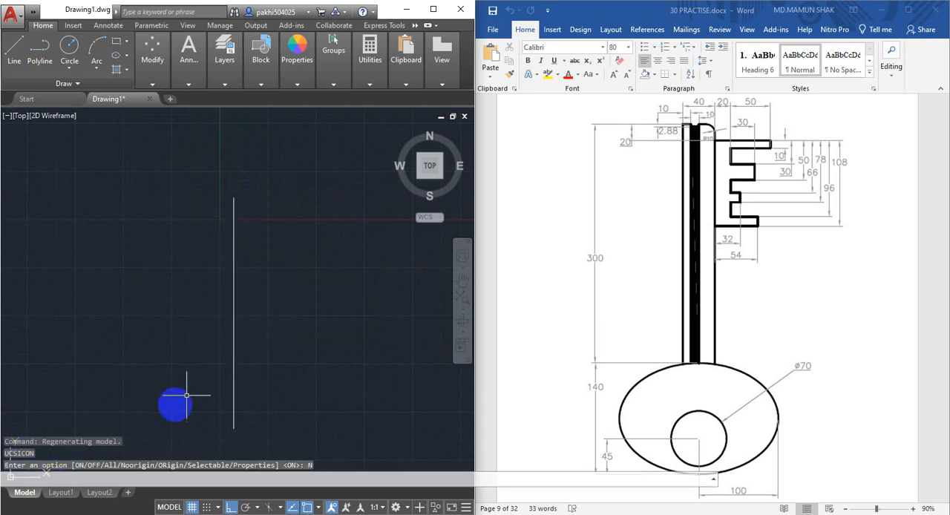
Offset the vertical shaft line 40 mm to its right for the other side of the key shaft
middle_click_drag(240, 365, 216, 334)
middle_click_drag(233, 275, 210, 305)
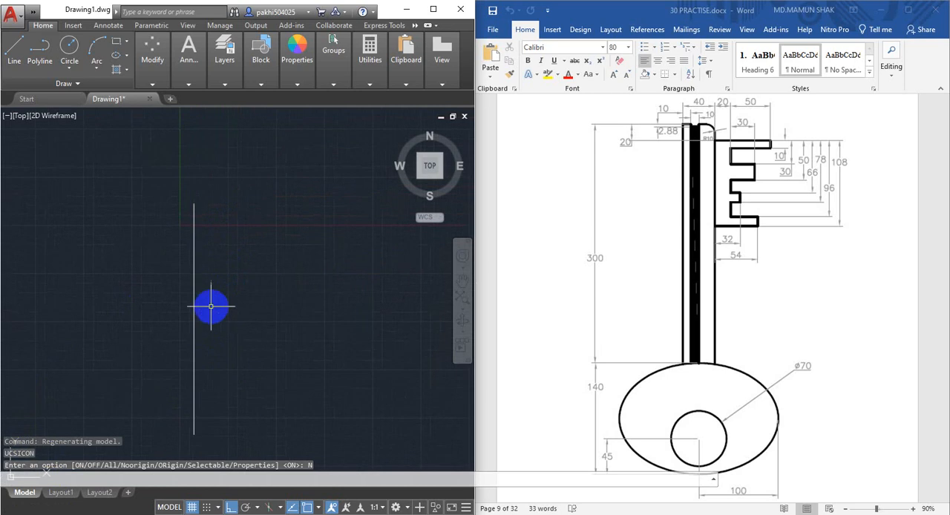
middle_click_drag(208, 258, 208, 261)
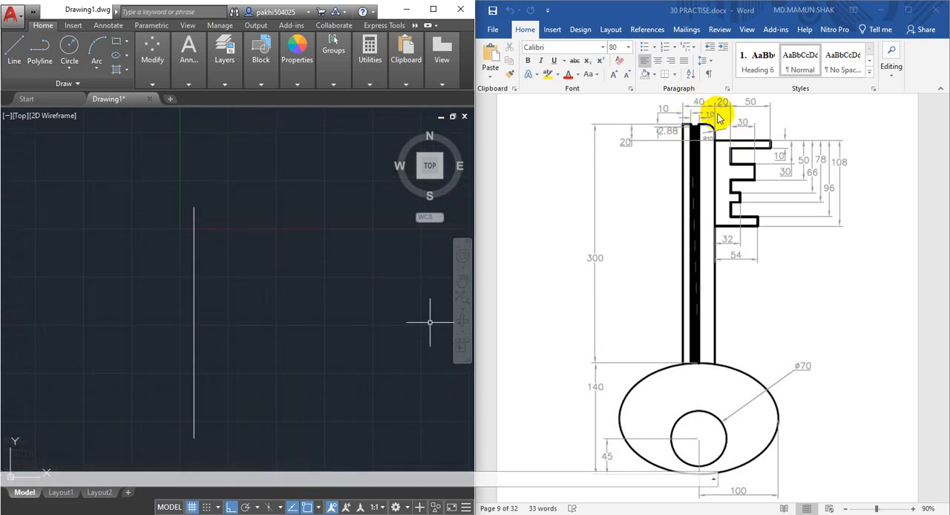
left_click(233, 251)
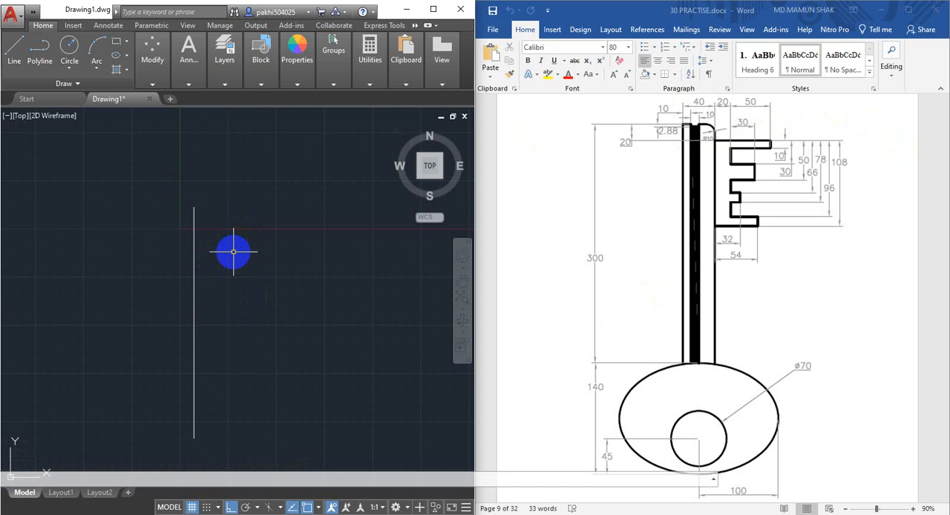
type("o")
key("Return")
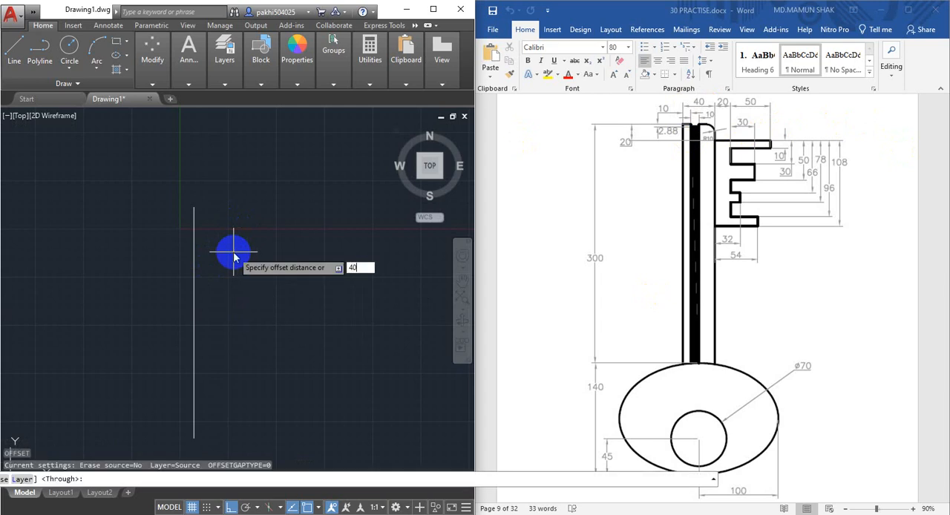
key("Return")
left_click(194, 273)
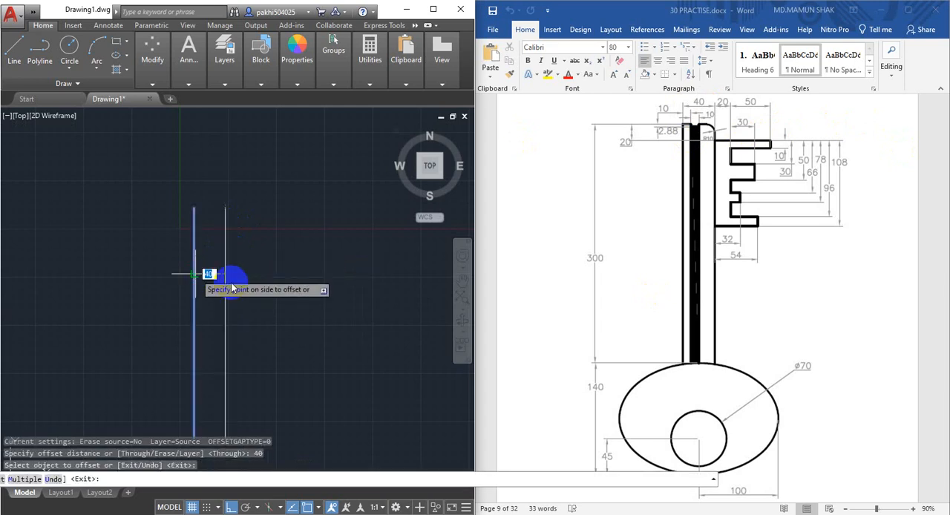
left_click(233, 288)
Draw a horizontal line joining the upper ends of the two shaft lines
scroll(195, 222, "up", 5)
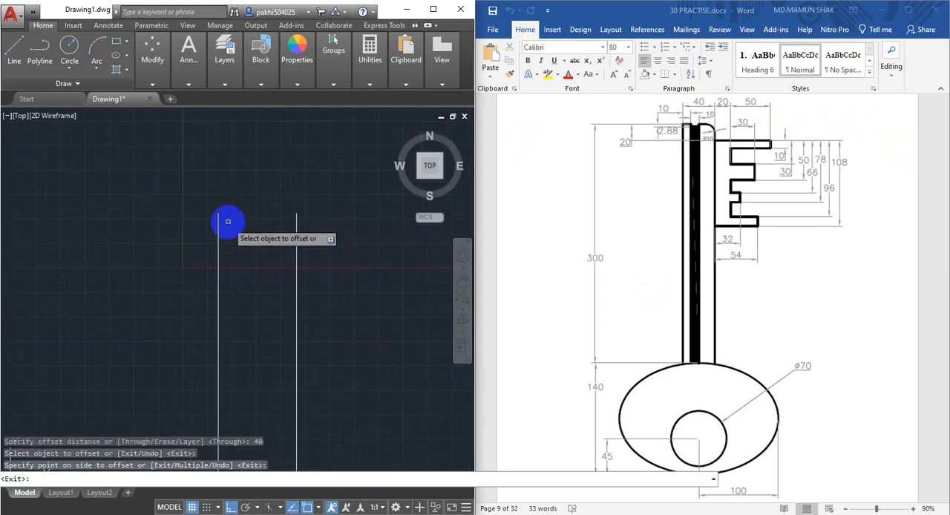
middle_click_drag(227, 220, 226, 231)
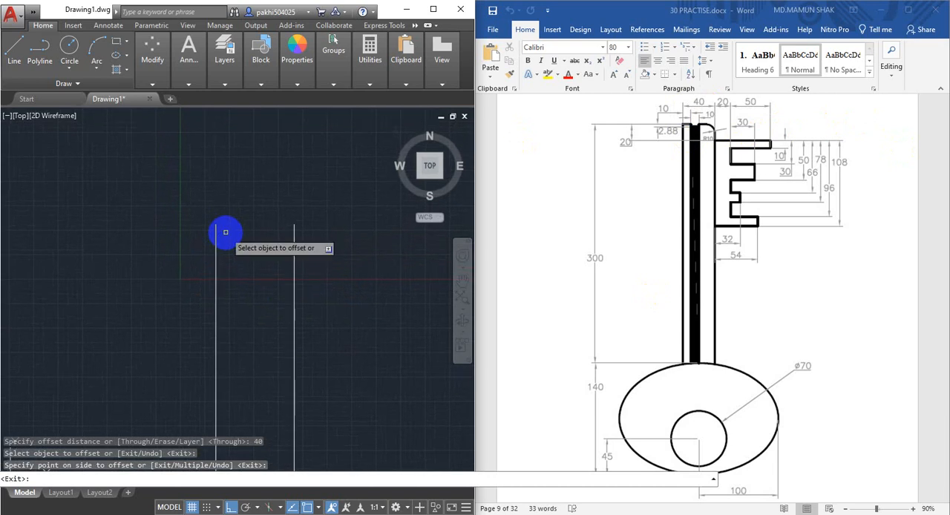
key("Return")
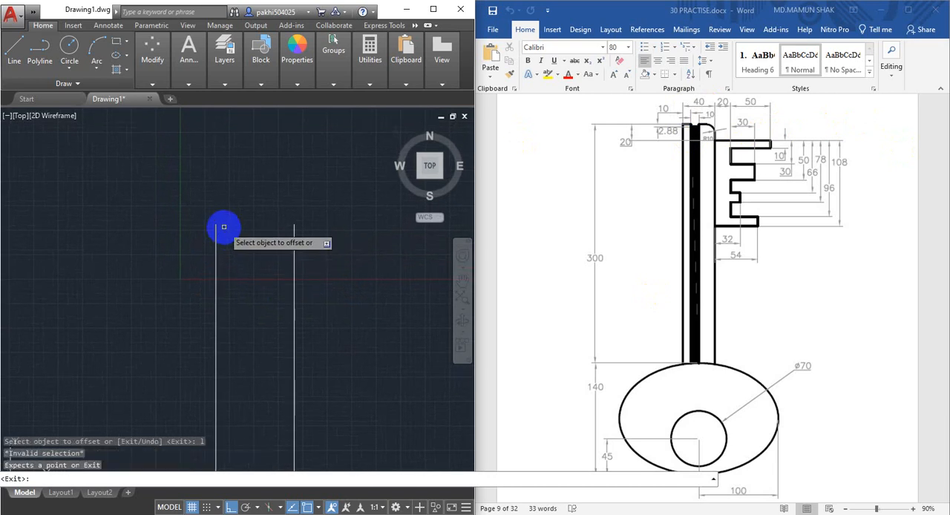
key("Escape")
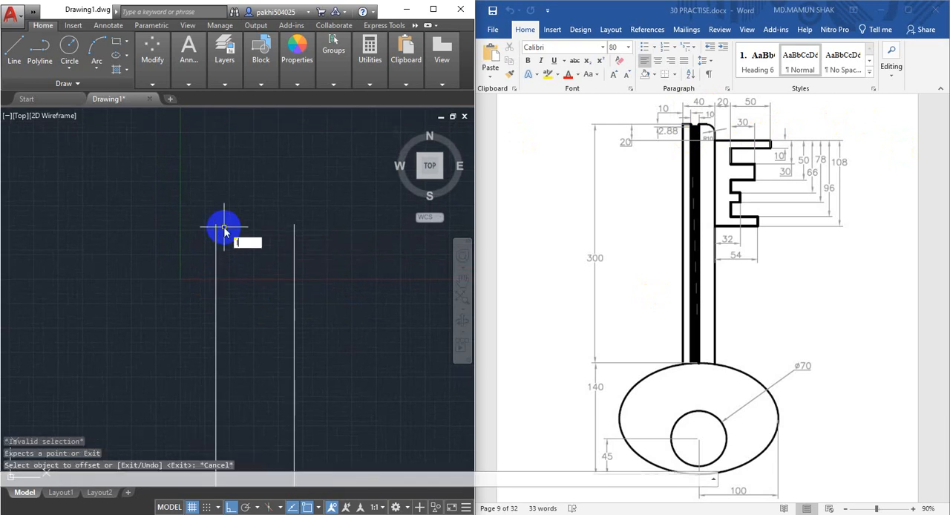
key("Return")
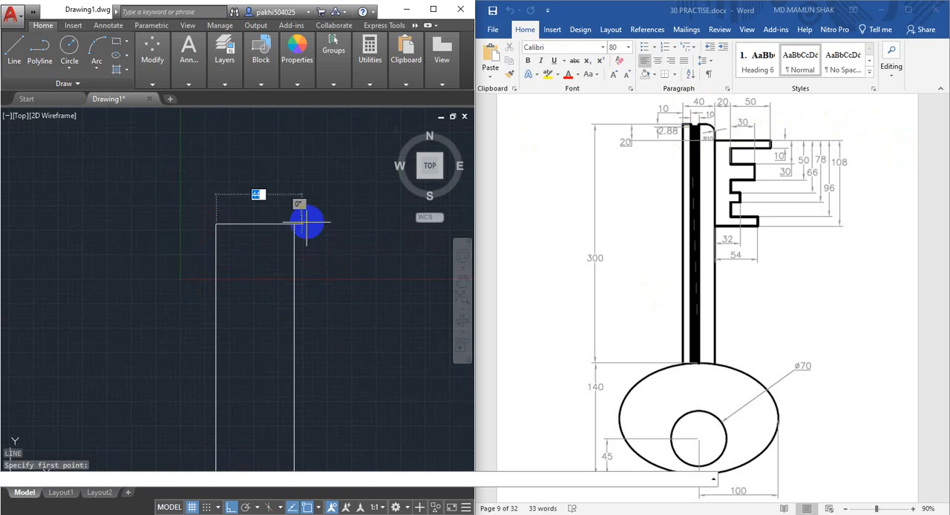
left_click(294, 224)
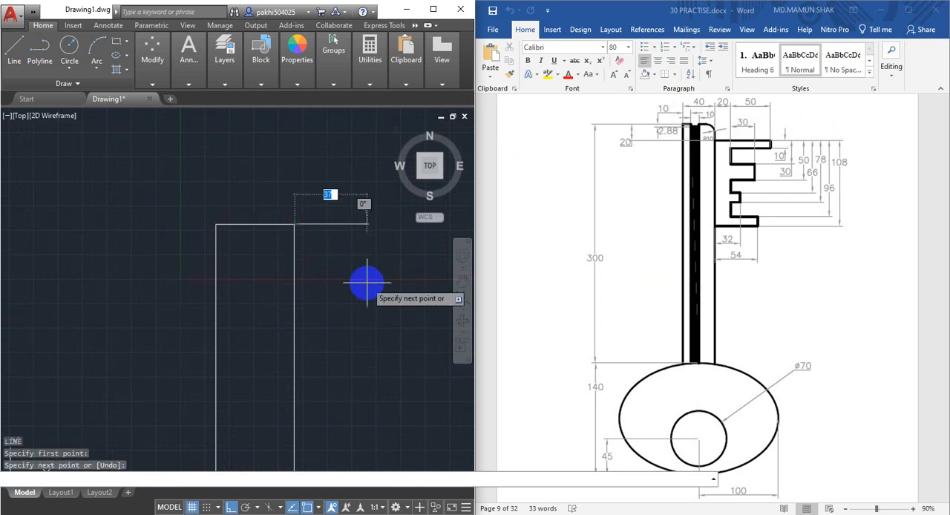
key("Escape")
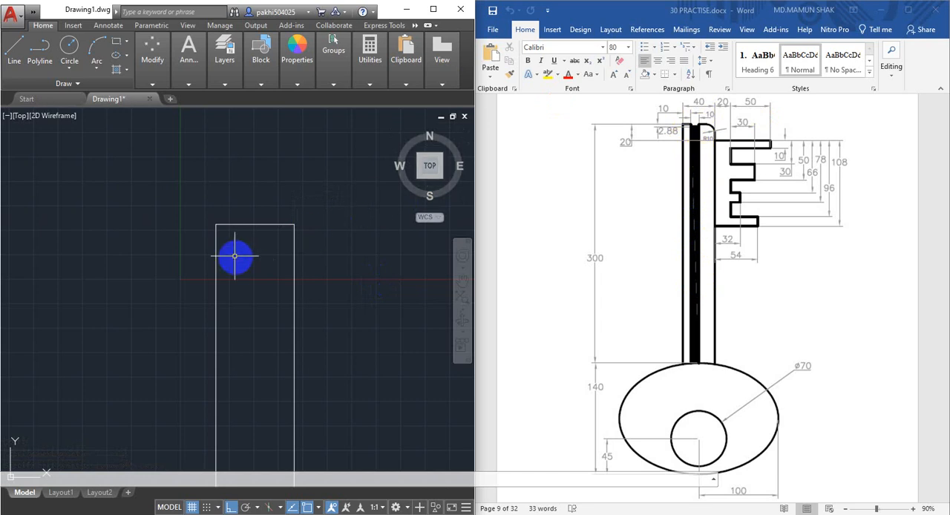
Offset the shaft's left edge 10 mm inward for the first side of the groove
middle_click_drag(233, 255, 276, 247)
scroll(274, 249, "down", 2)
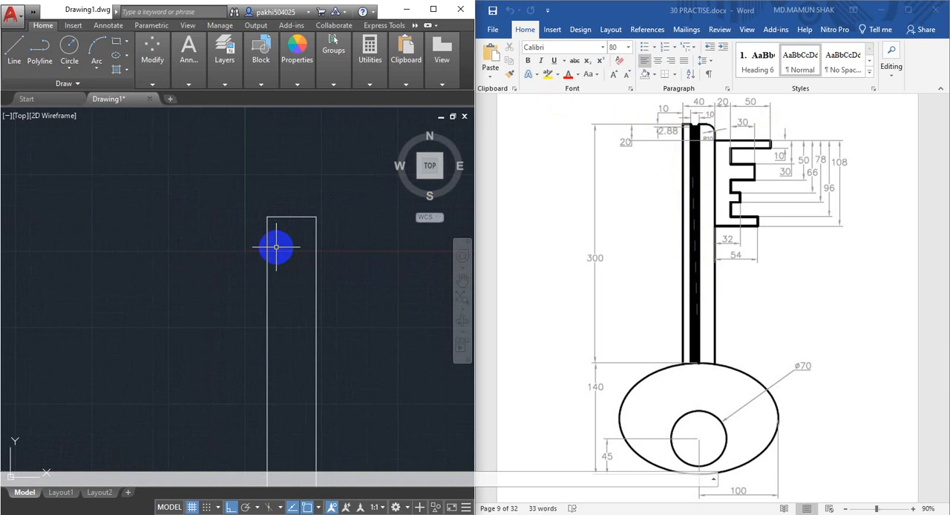
type("10")
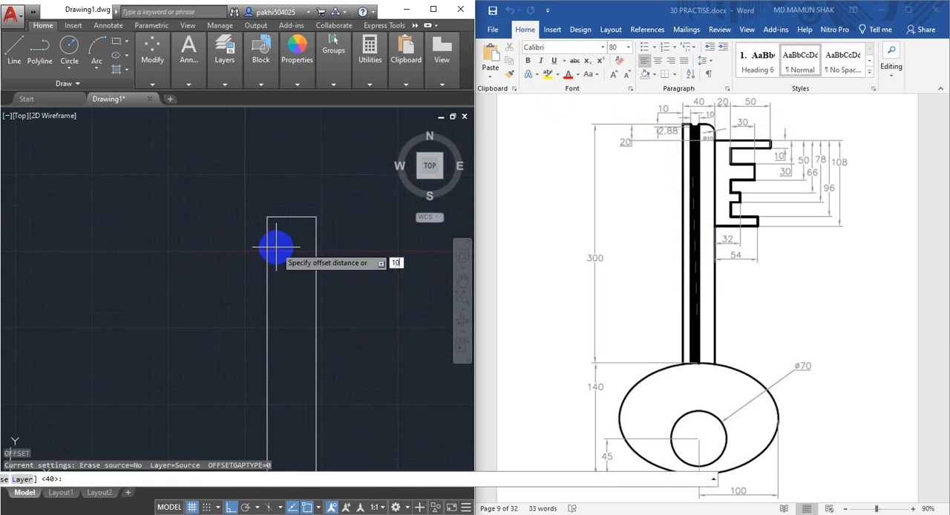
key("Return")
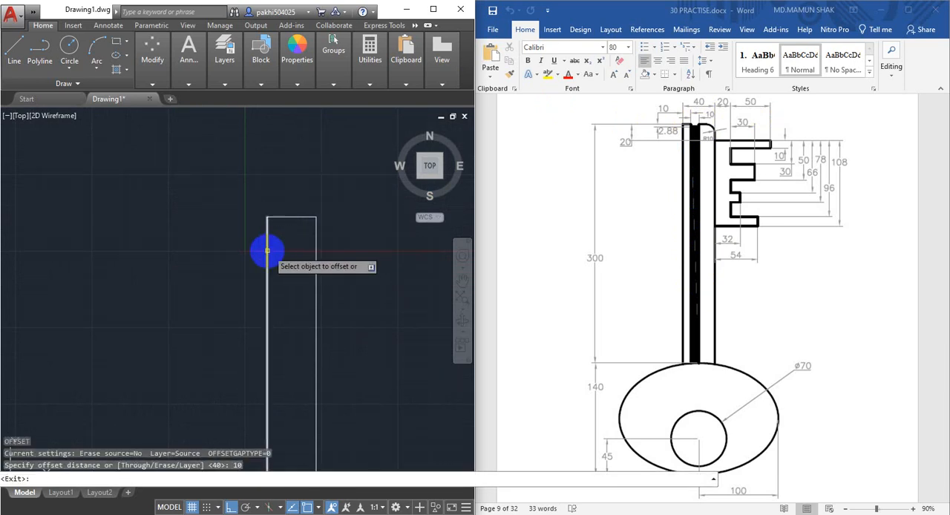
left_click(267, 250)
left_click(300, 249)
Offset the shaft's top edge 2.88 mm downward for the recessed end of the groove
scroll(283, 235, "up", 4)
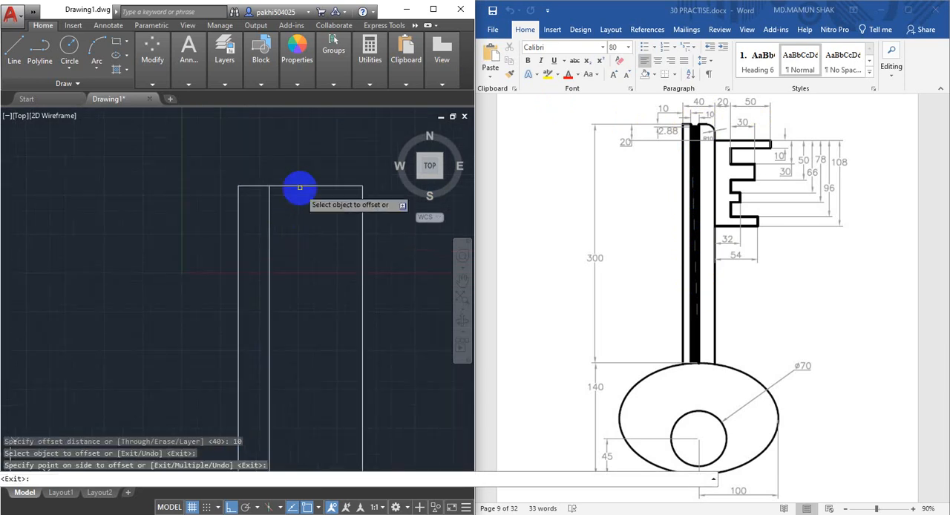
key("Return")
key("Return")
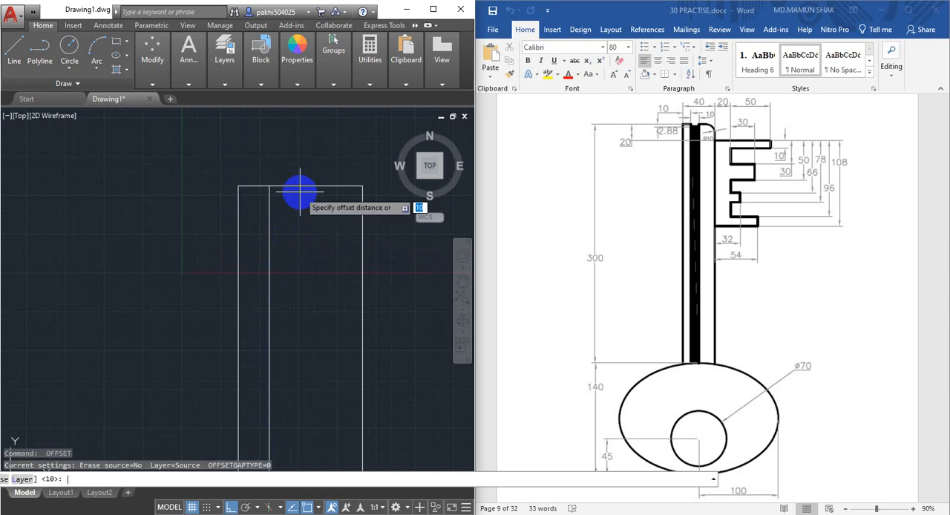
type("2.88")
key("Return")
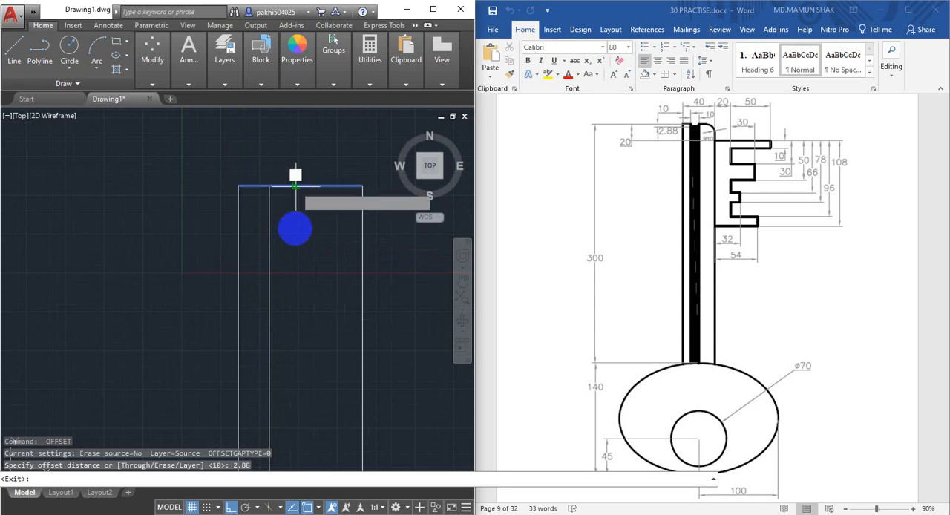
left_click(297, 186)
scroll(288, 195, "up", 2)
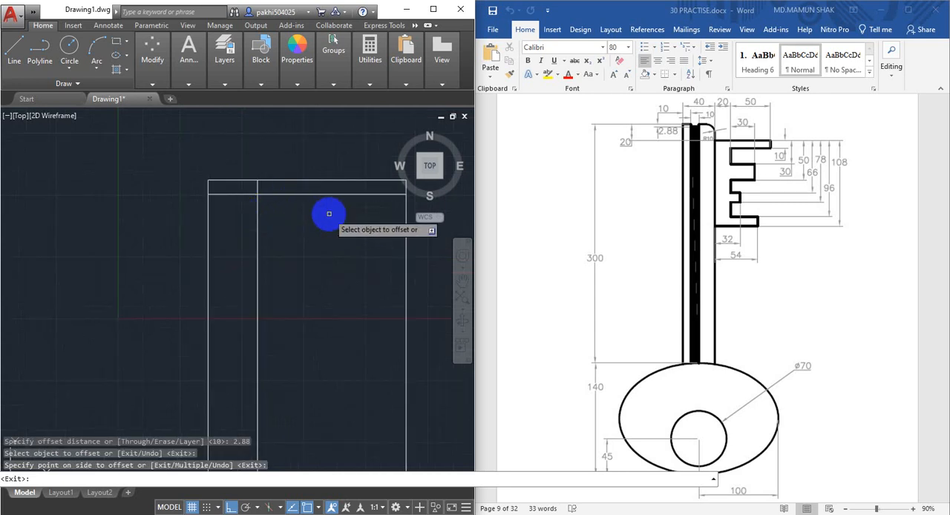
Offset the inner groove line 10 mm to its right for the groove's second side
scroll(315, 219, "down", 2)
middle_click_drag(315, 218, 293, 207)
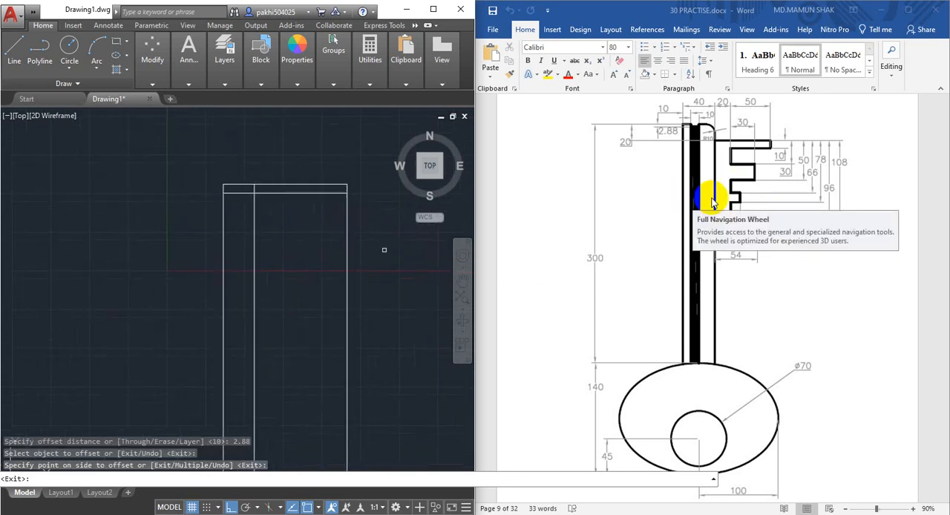
middle_click_drag(267, 261, 262, 247)
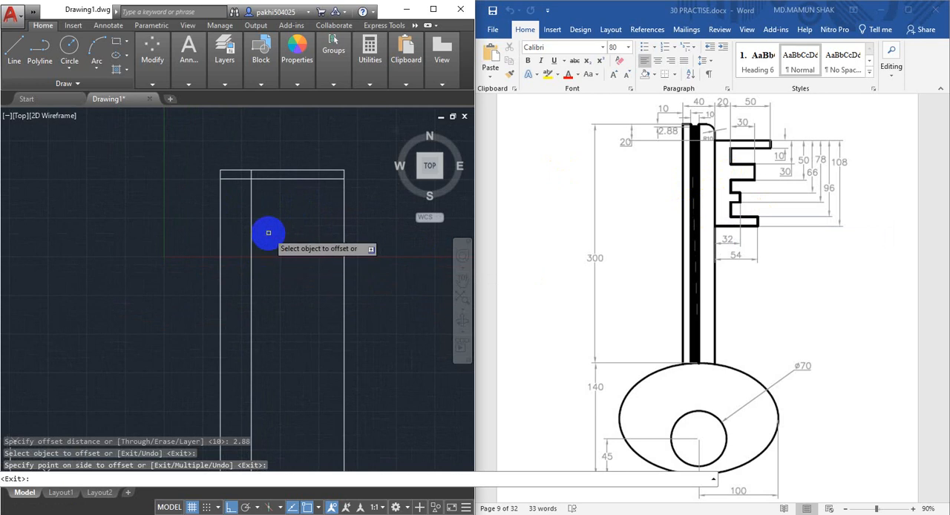
key("Return")
key("Return")
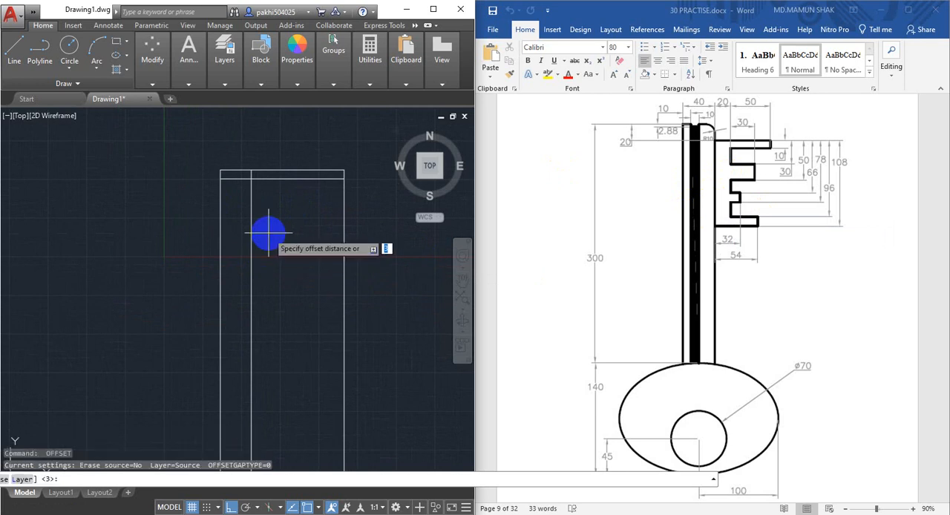
type("10")
key("Return")
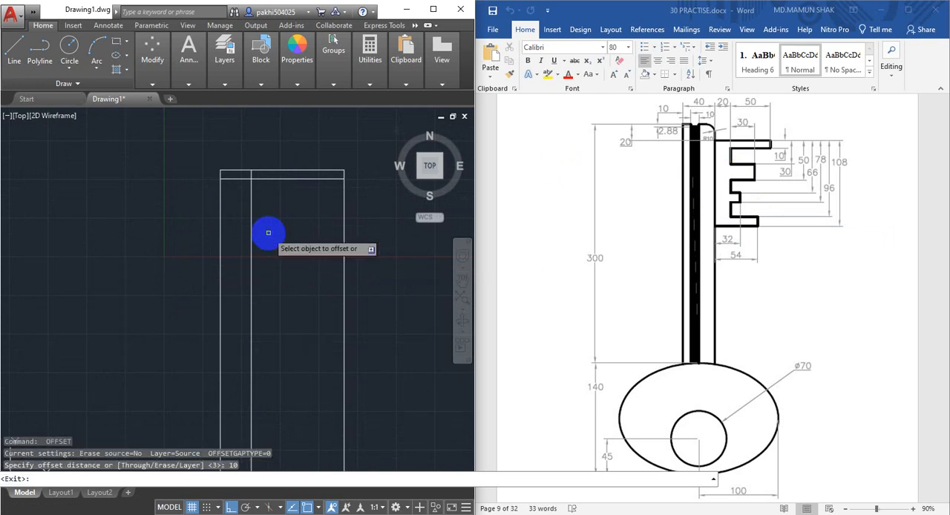
left_click(250, 221)
left_click(333, 229)
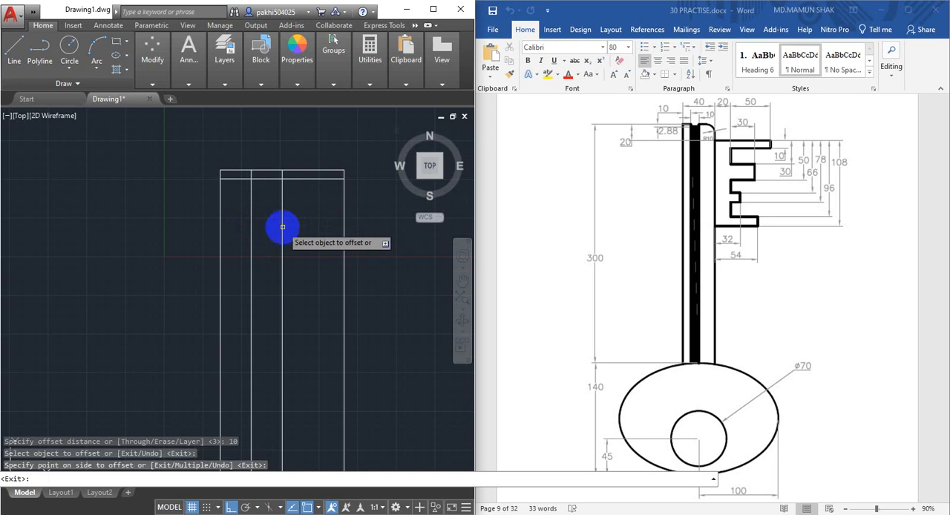
scroll(253, 210, "up", 2)
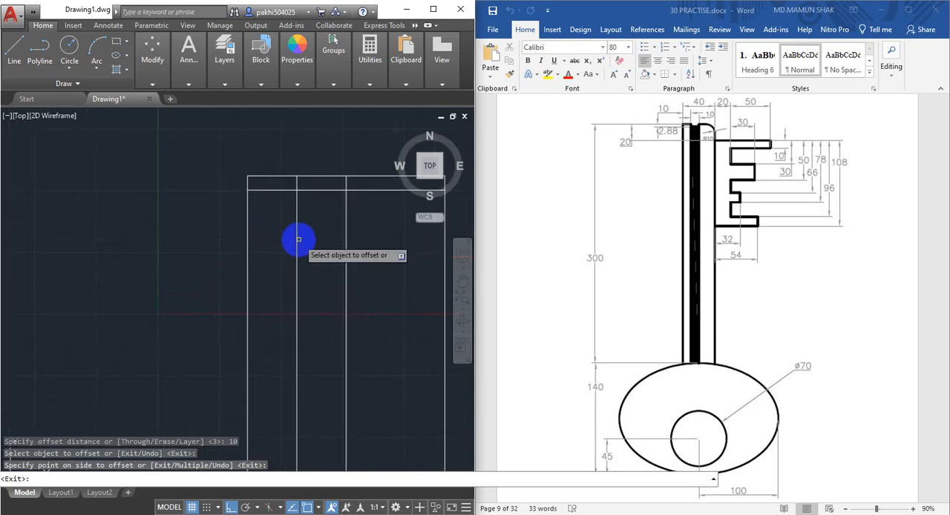
key("Escape")
Trim the top edge between the two groove lines and the 2.88 mm offset line outside them to form the shaft's notch
type("tr")
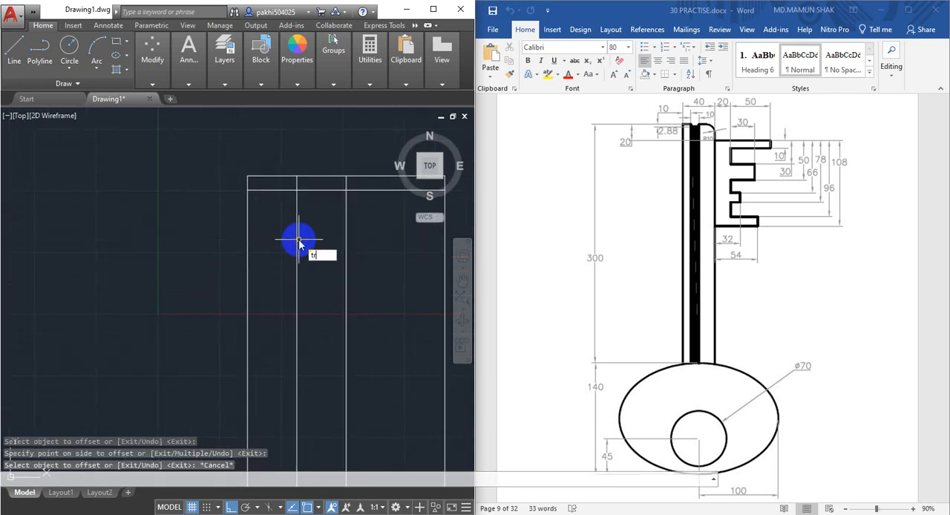
key("Return")
key("Return")
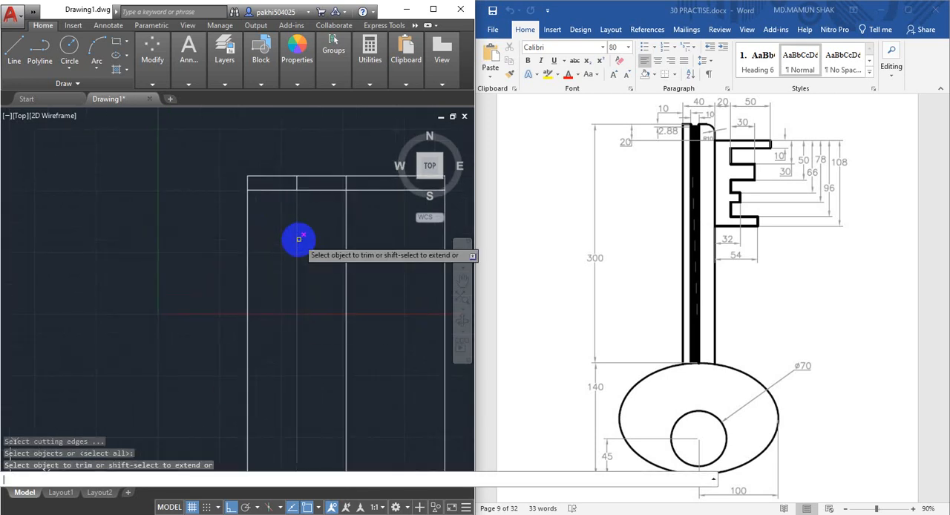
left_click(318, 176)
left_click(313, 190)
left_click(271, 189)
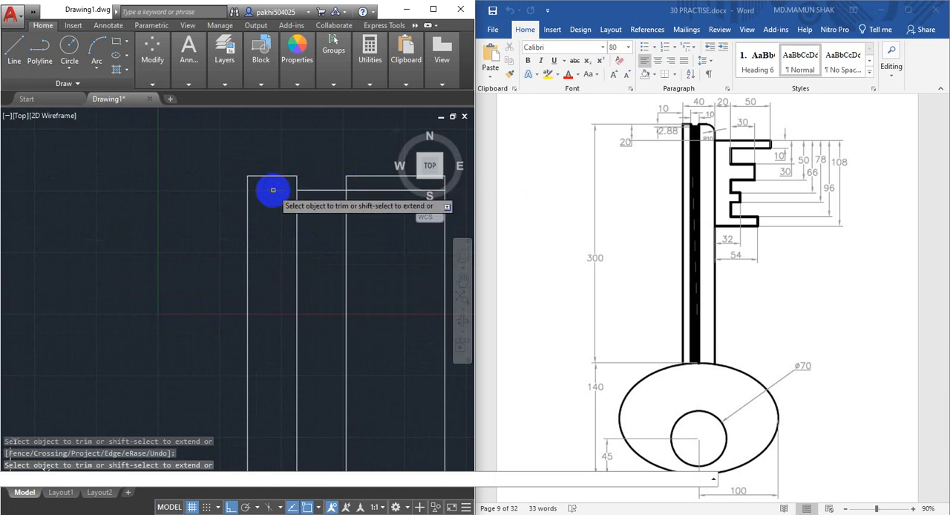
left_click(363, 188)
scroll(297, 201, "down", 5)
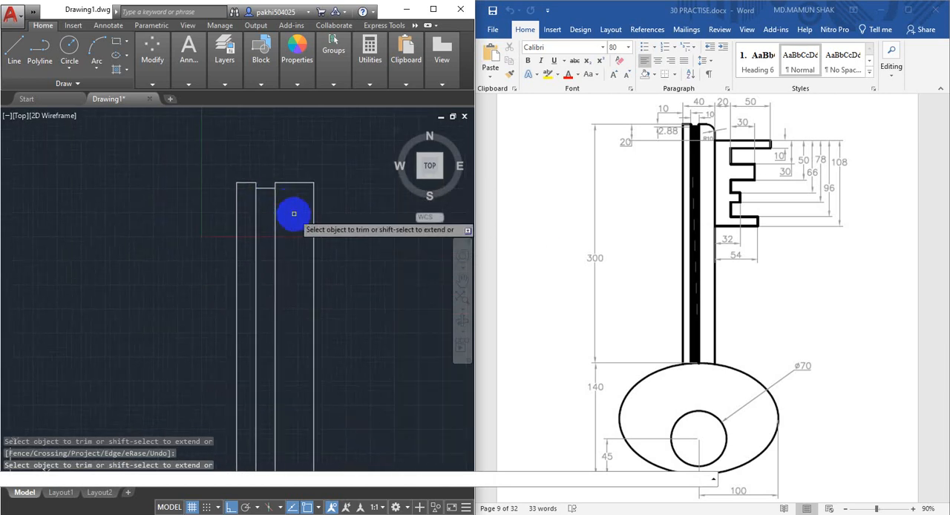
mouse_move(291, 214)
middle_mouse_down()
mouse_move(348, 241)
mouse_move(271, 241)
middle_mouse_up()
scroll(348, 240, "up", 2)
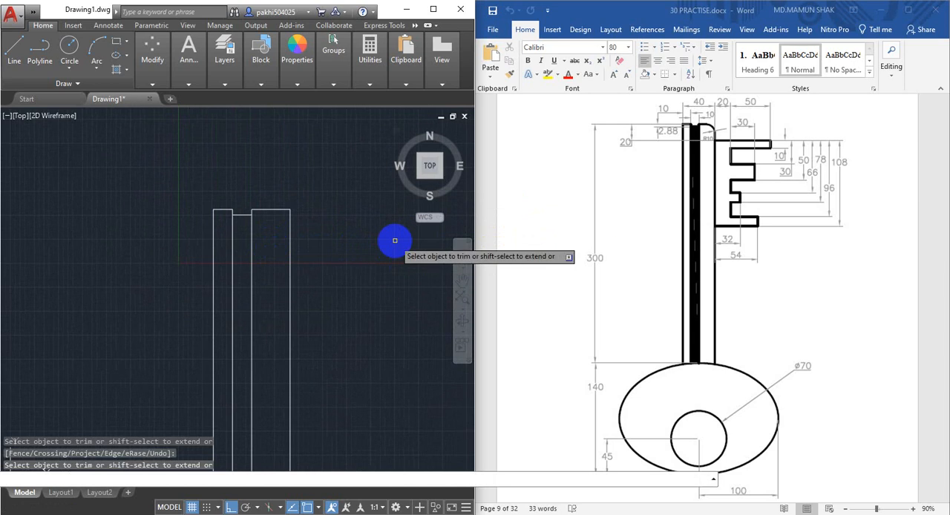
key("Escape")
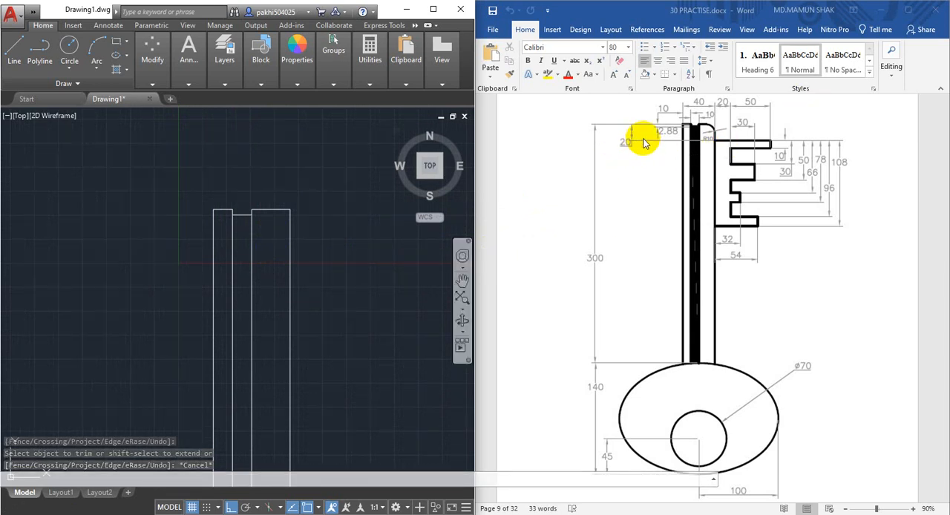
Offset the shaft's top edge to the right of the groove 20 mm downward
scroll(276, 238, "up", 2)
middle_click_drag(276, 237, 261, 239)
type("o")
key("Return")
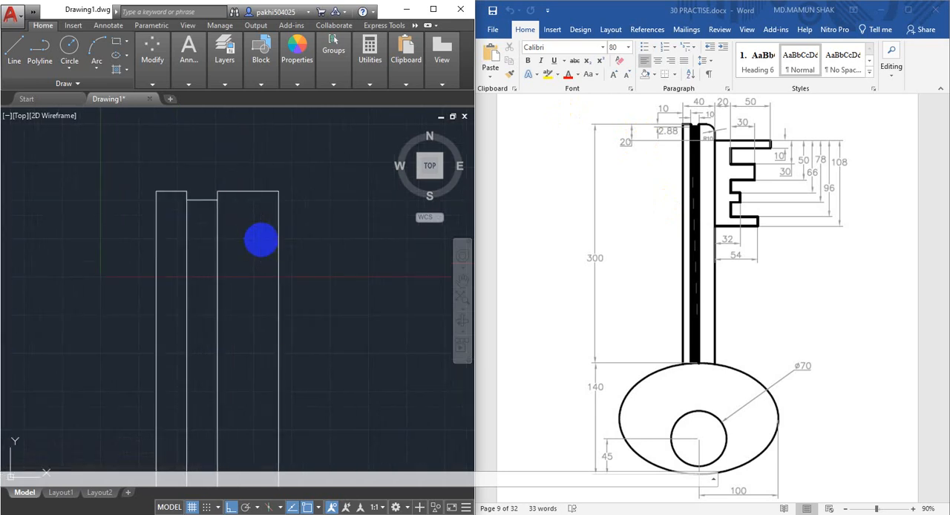
type("20")
key("Return")
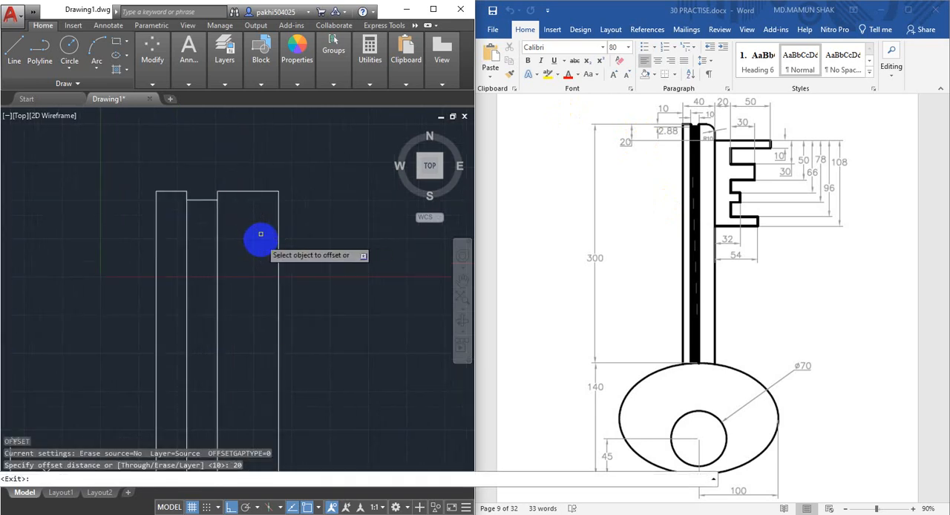
left_click(243, 191)
left_click(252, 289)
scroll(267, 255, "up", 2)
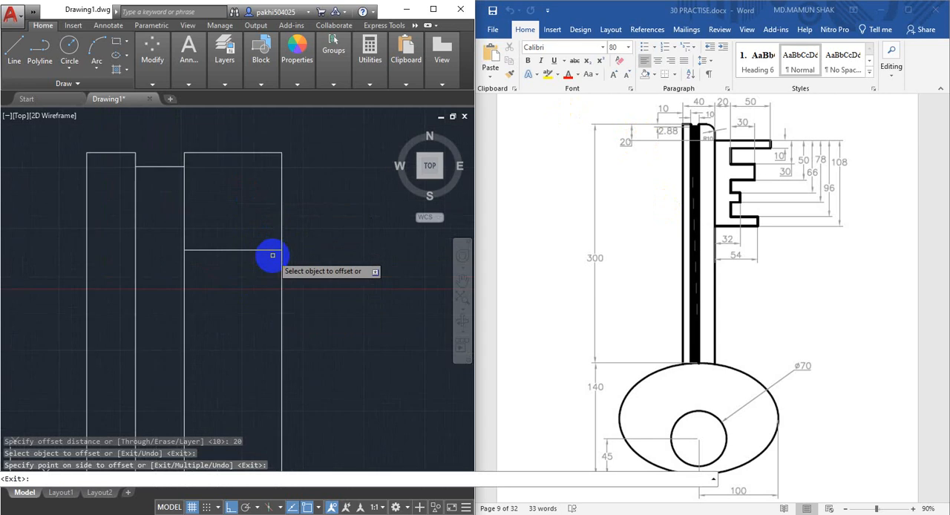
key("Escape")
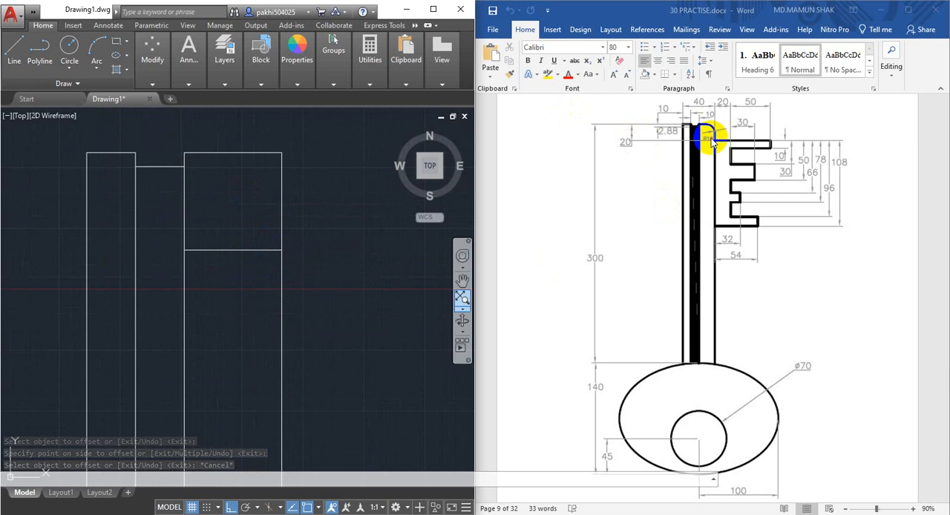
Fillet the shaft's upper-right corner with a 10 mm radius
scroll(280, 170, "up", 2)
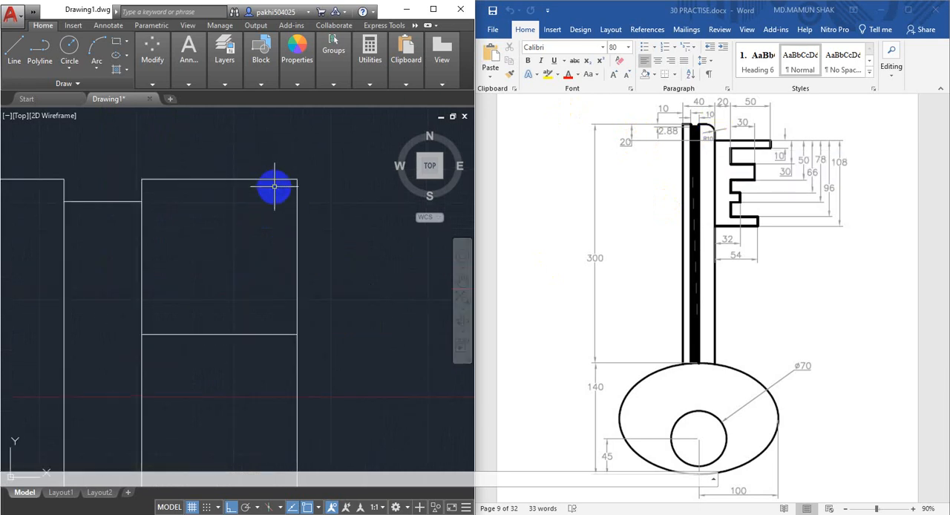
scroll(258, 249, "down", 1)
middle_click_drag(258, 251, 262, 275)
scroll(274, 255, "up", 1)
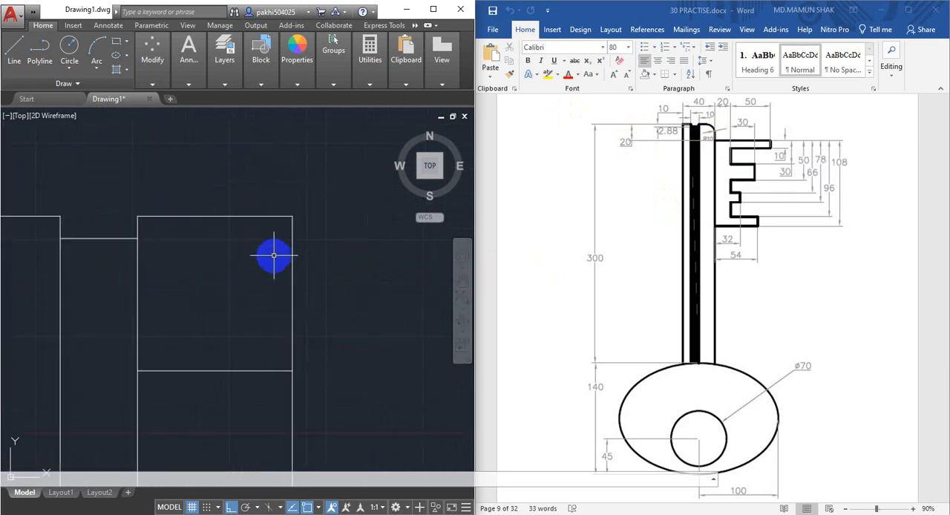
type("f")
key("Return")
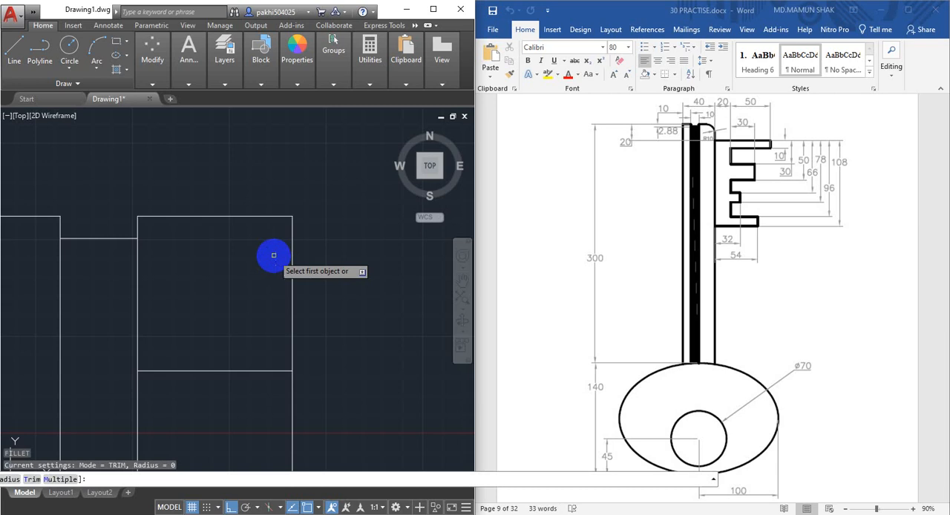
type("r")
key("Return")
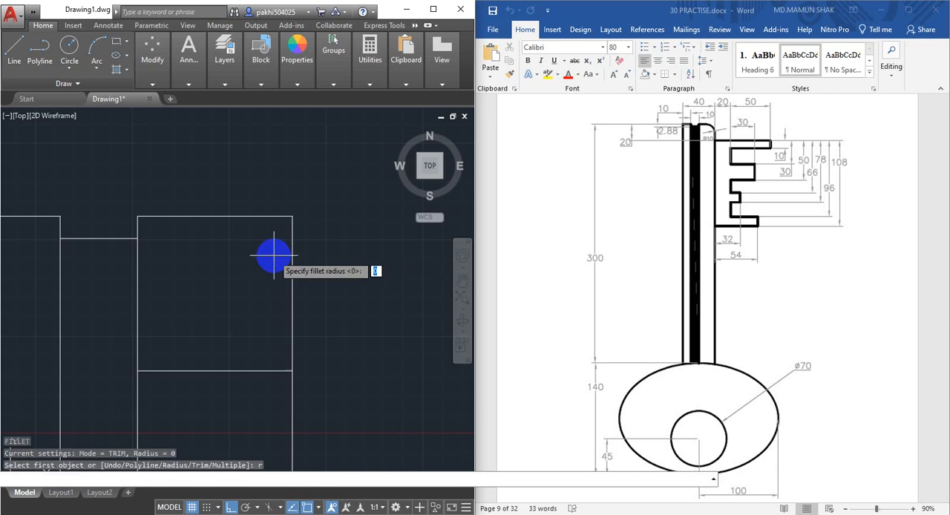
type("10")
key("Return")
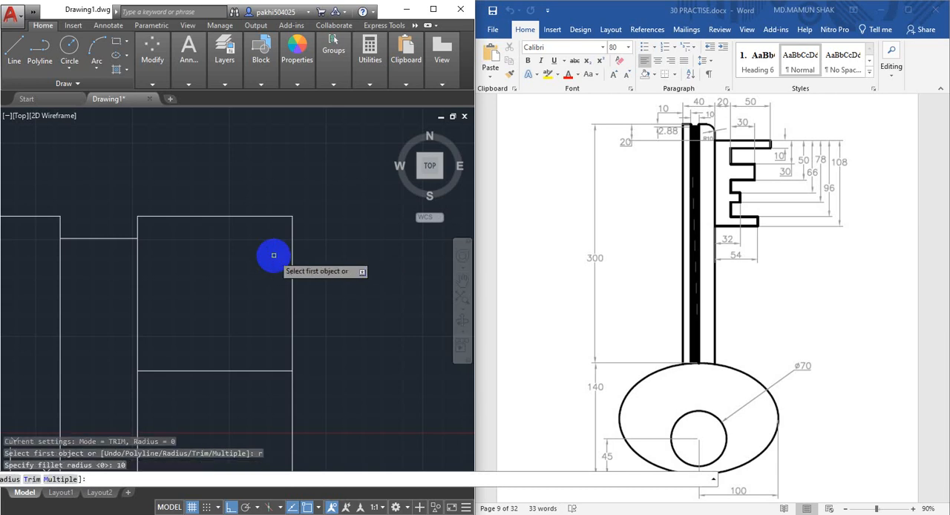
left_click(256, 216)
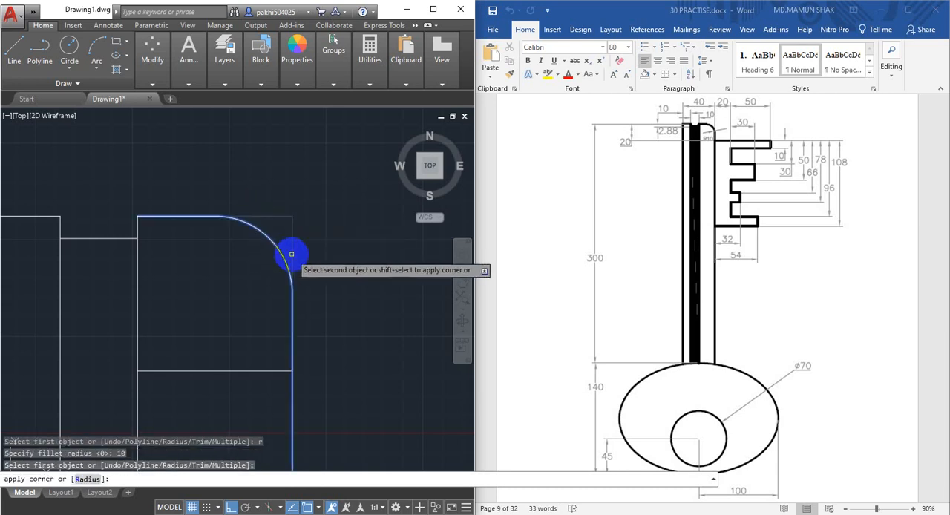
left_click(292, 255)
scroll(348, 236, "down", 4)
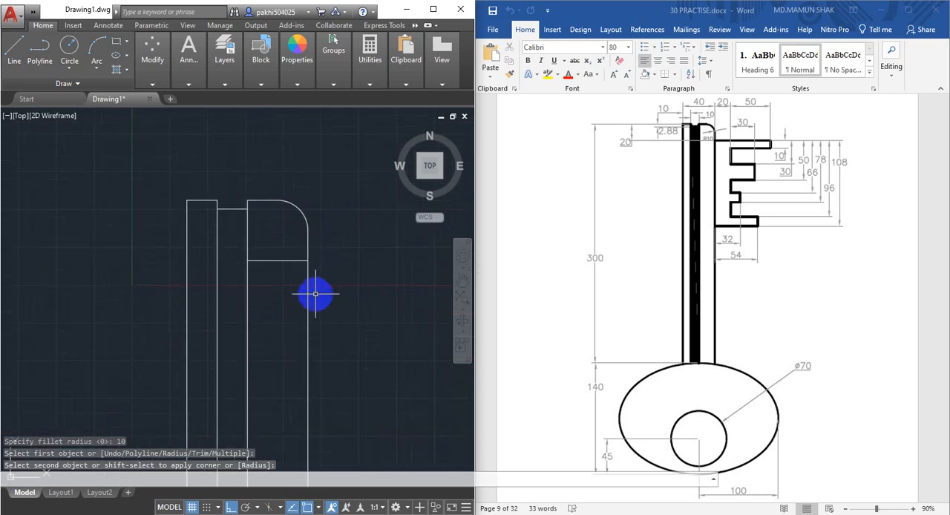
Draw the first key tooth from the 20 mm offset line's end on the shaft's right edge: 70 mm right, 10 mm down, 50 mm left
scroll(249, 275, "up", 4)
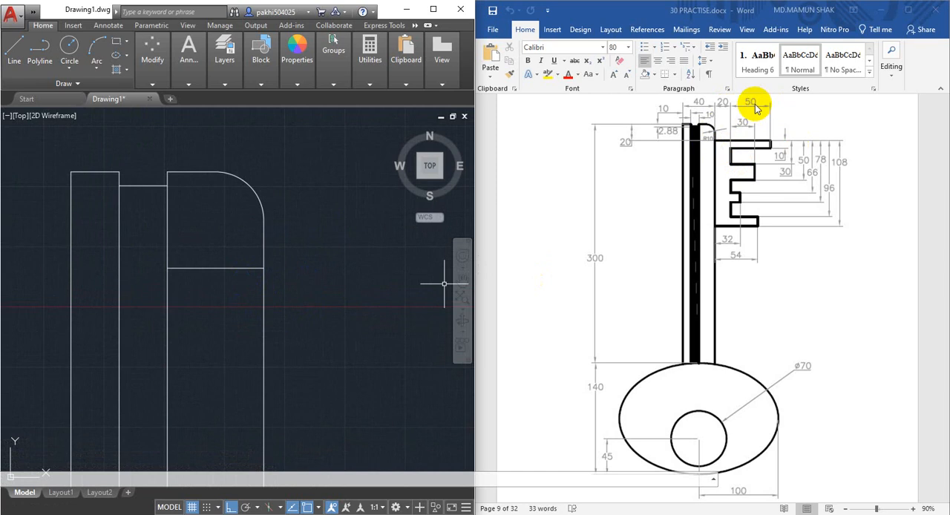
middle_click_drag(322, 288, 316, 287)
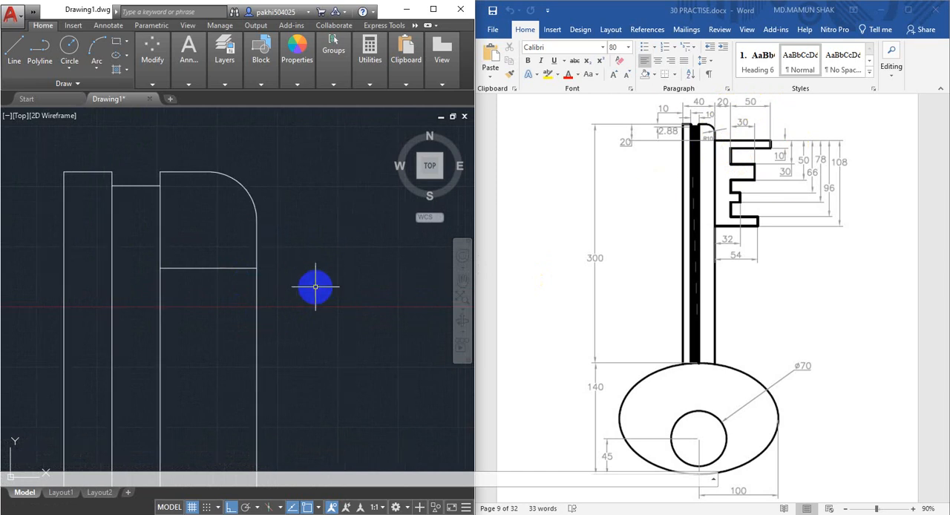
type("l")
key("Return")
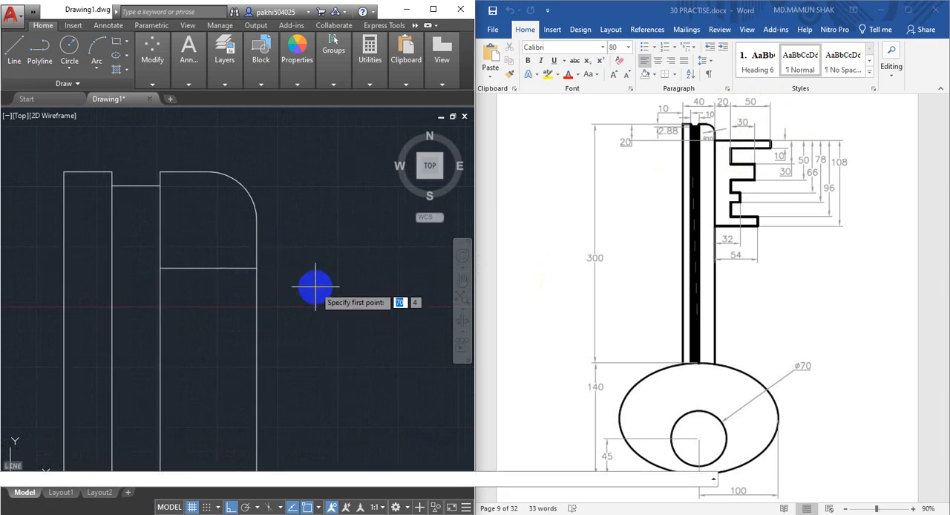
left_click(257, 268)
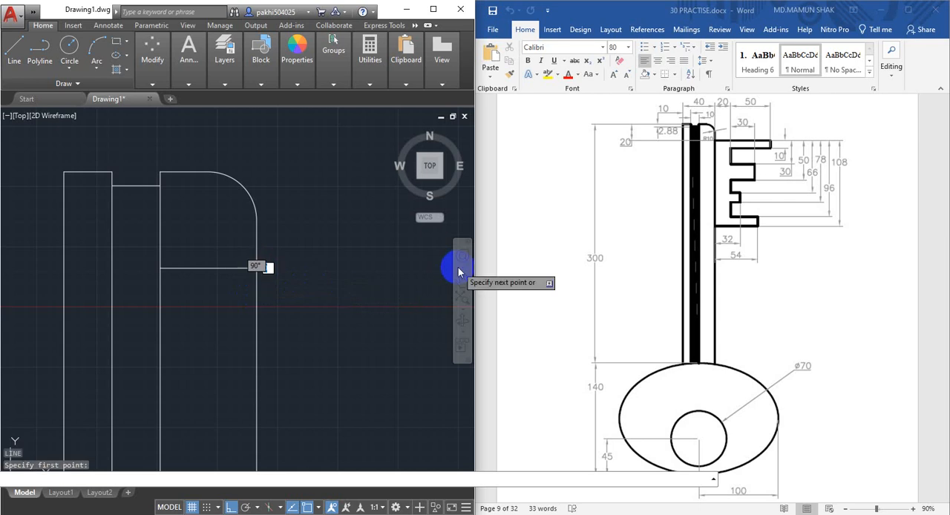
type("70")
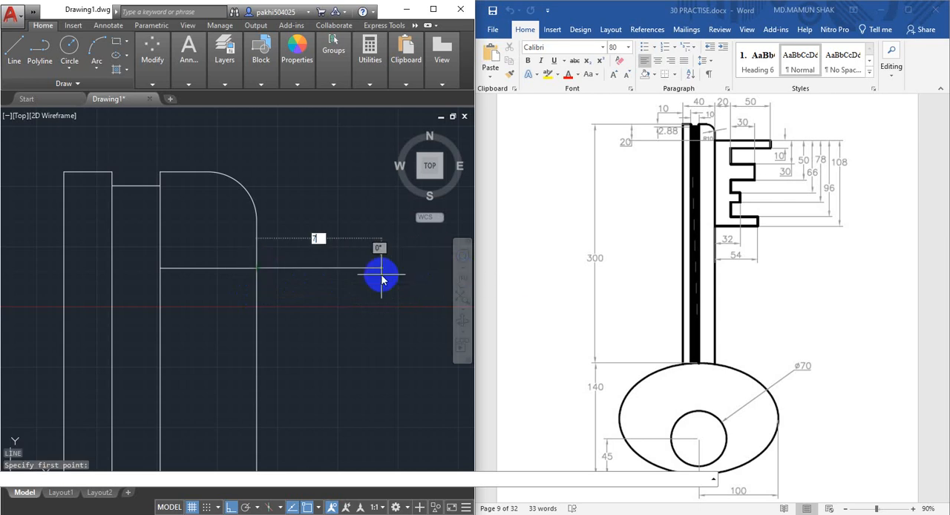
key("Return")
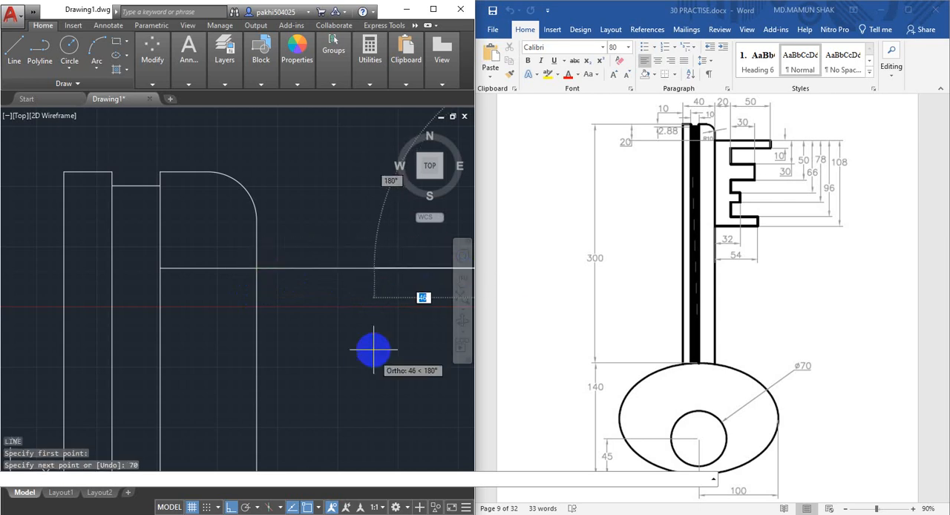
scroll(367, 319, "down", 5)
scroll(366, 287, "up", 4)
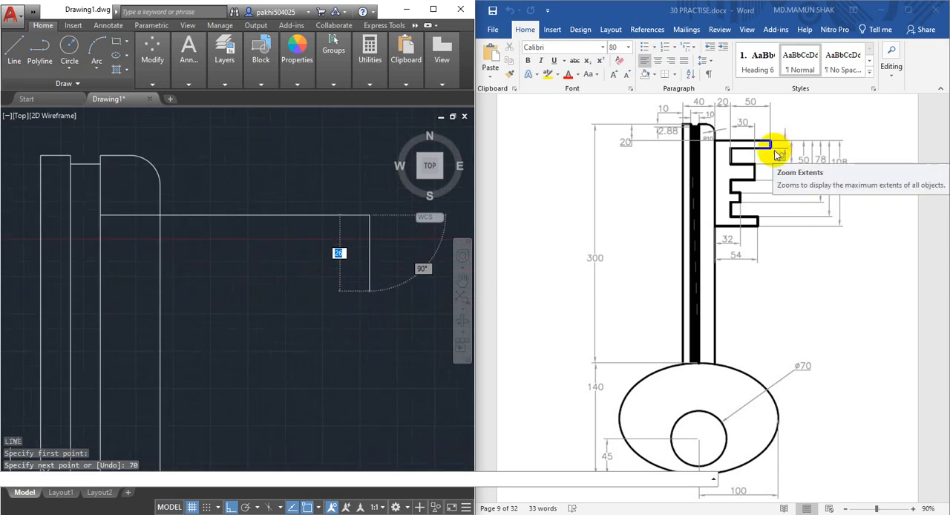
type("10")
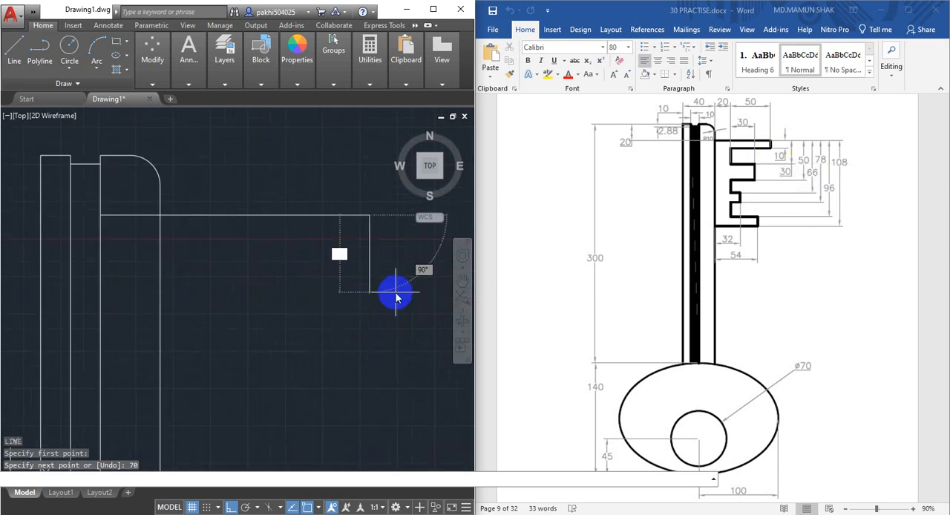
key("Return")
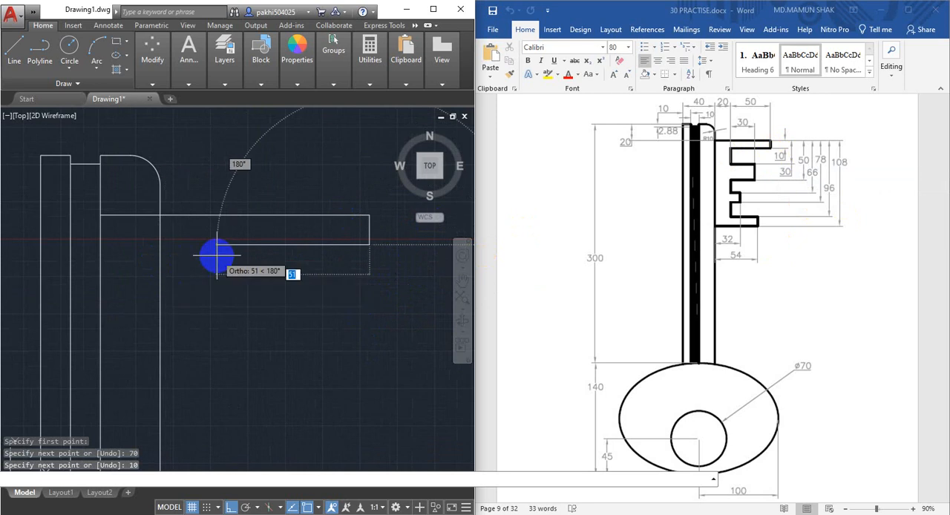
type("50")
key("Return")
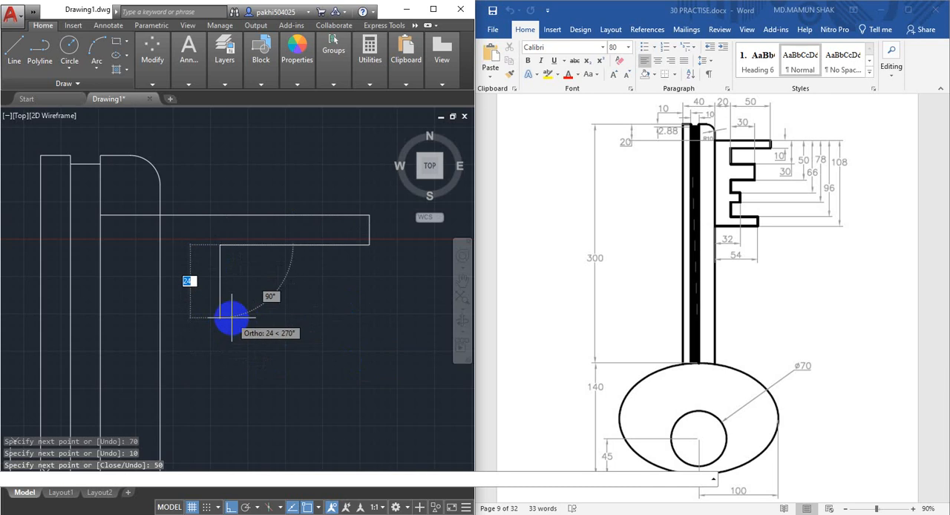
Continue the key outline 20 mm down, 30 mm right, 20 mm down and 30 mm left to form the second tooth
type("20")
key("Return")
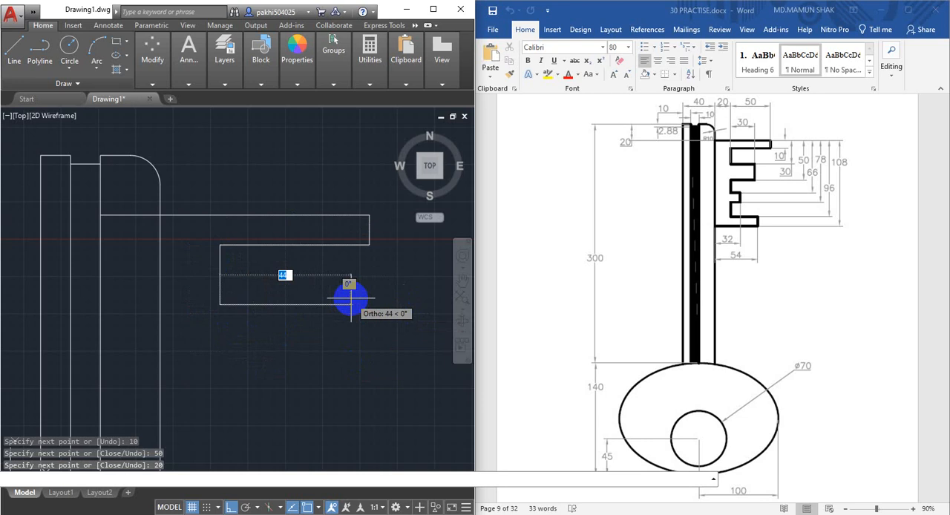
type("30")
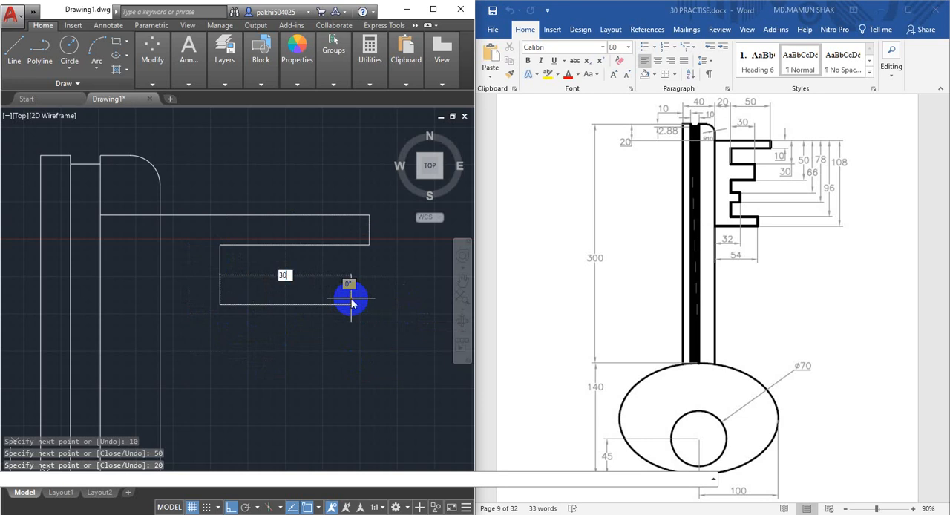
key("Return")
middle_click_drag(318, 361, 304, 312)
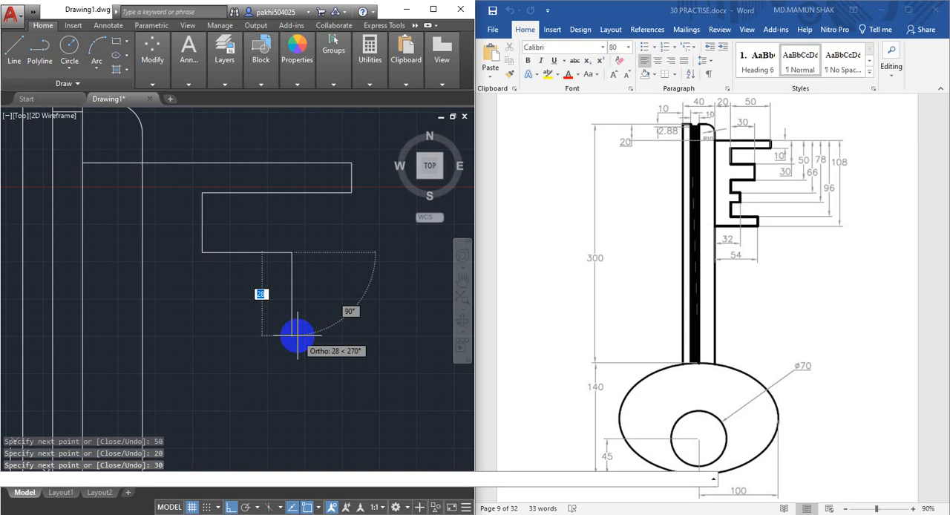
type("20")
key("Return")
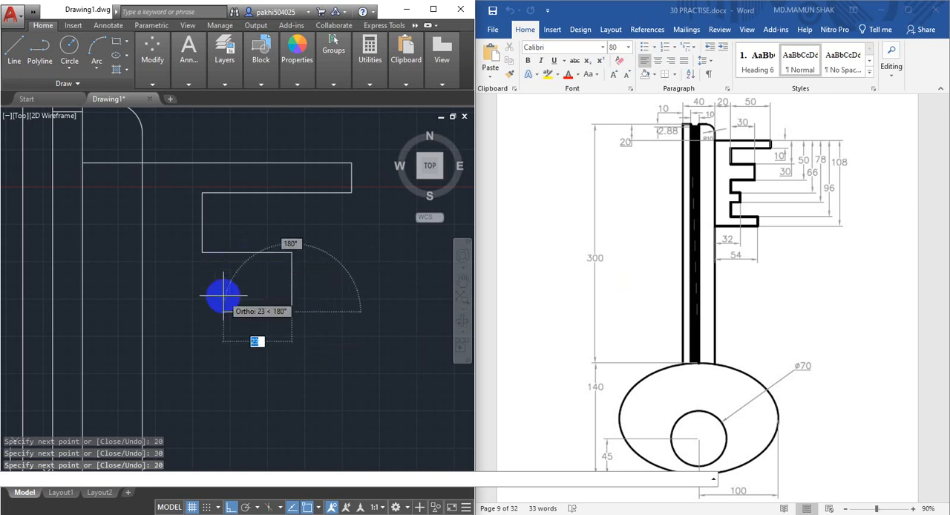
type("30")
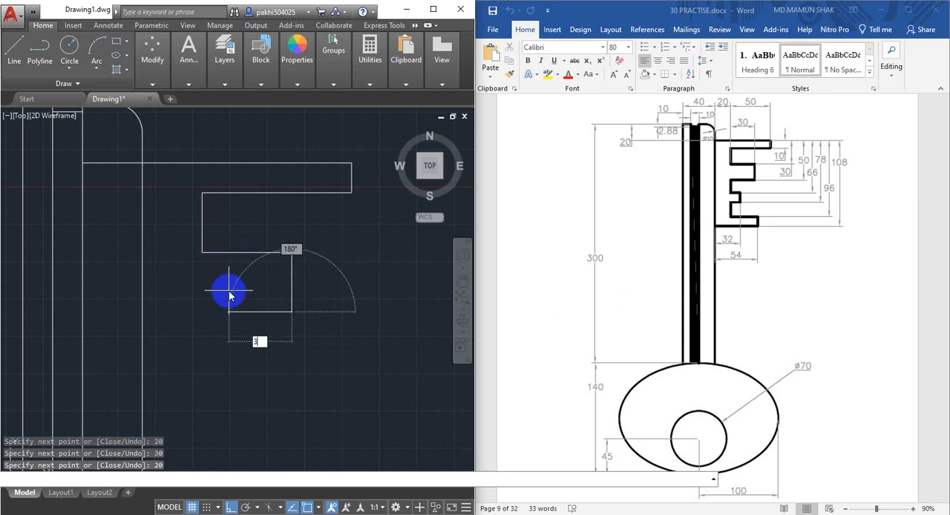
key("Return")
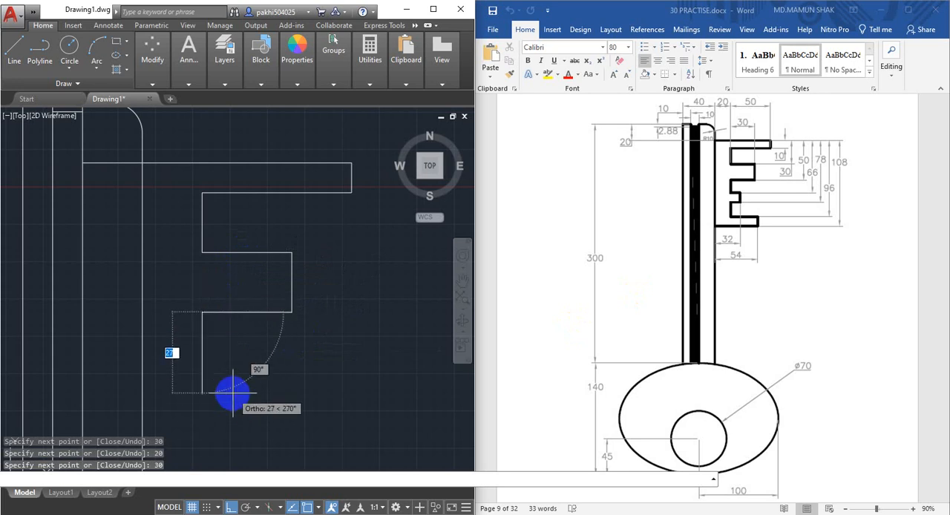
Continue the key outline 16 mm down, 12 mm right, 12 mm down and 12 mm left to form the third tooth
middle_click_drag(230, 388, 229, 361)
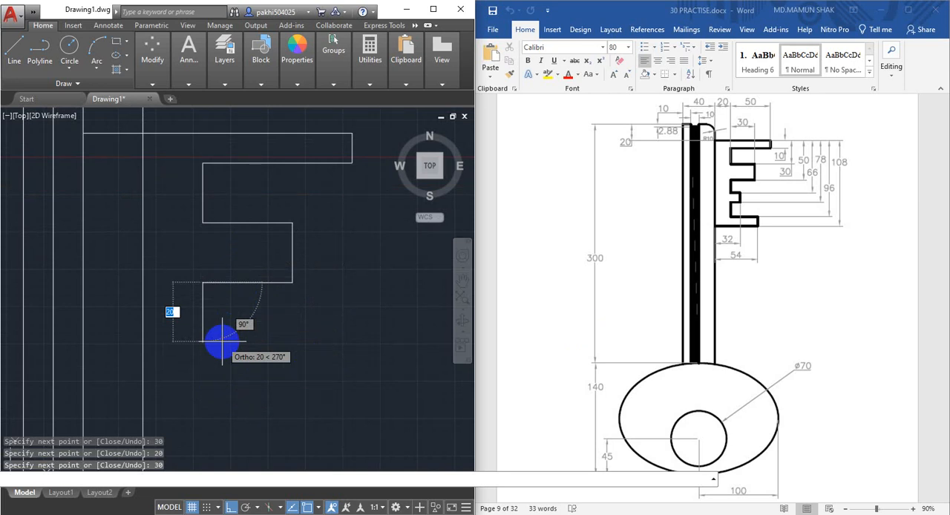
type("16")
key("Return")
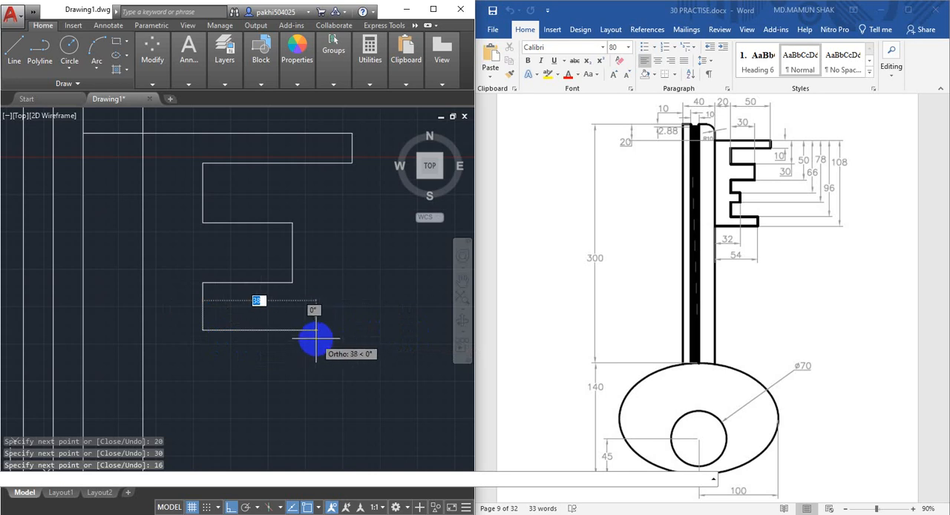
type("12")
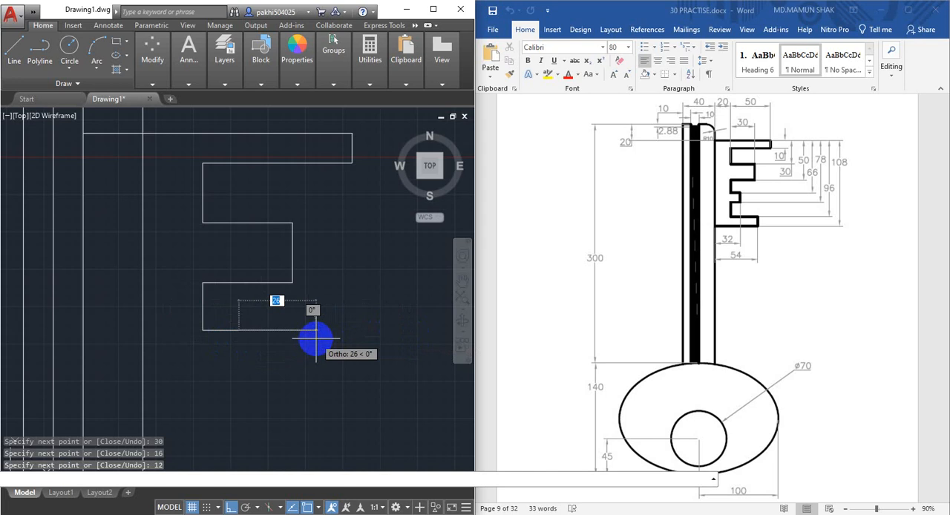
key("Return")
middle_click_drag(281, 434, 280, 394)
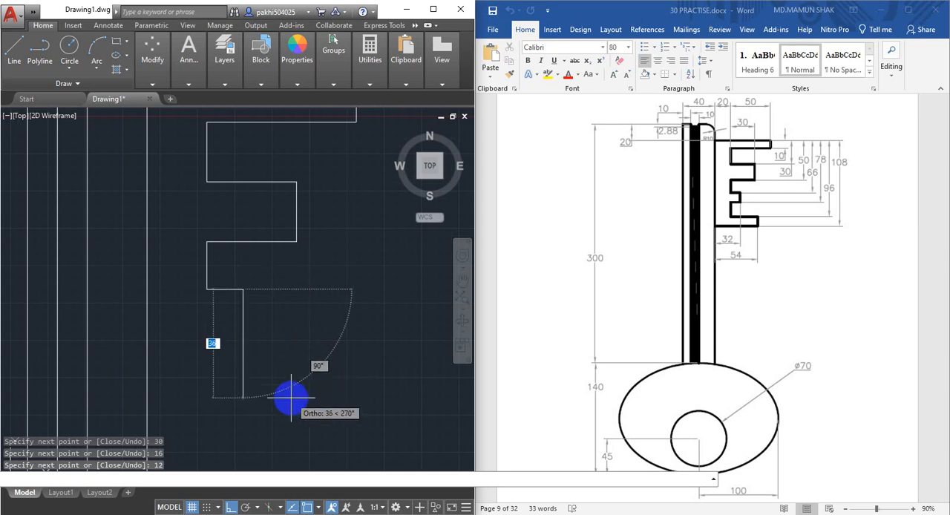
type("12")
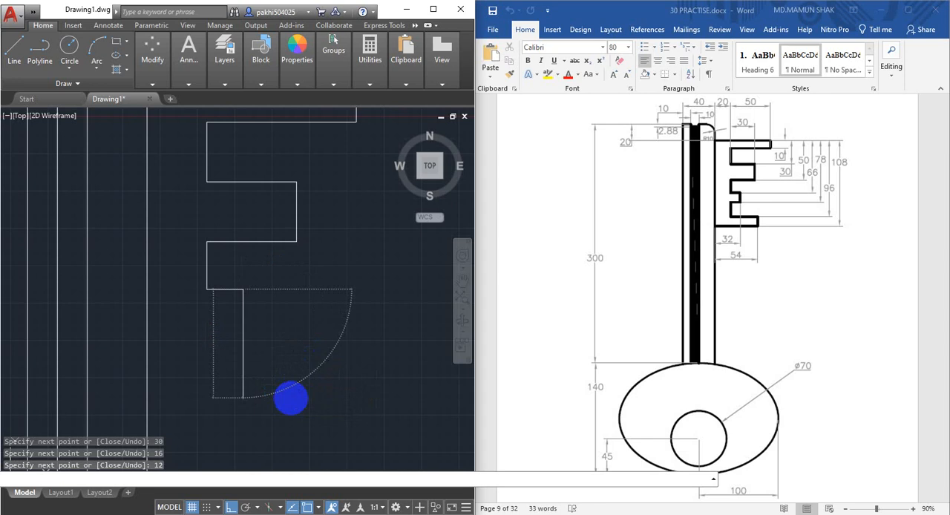
key("Return")
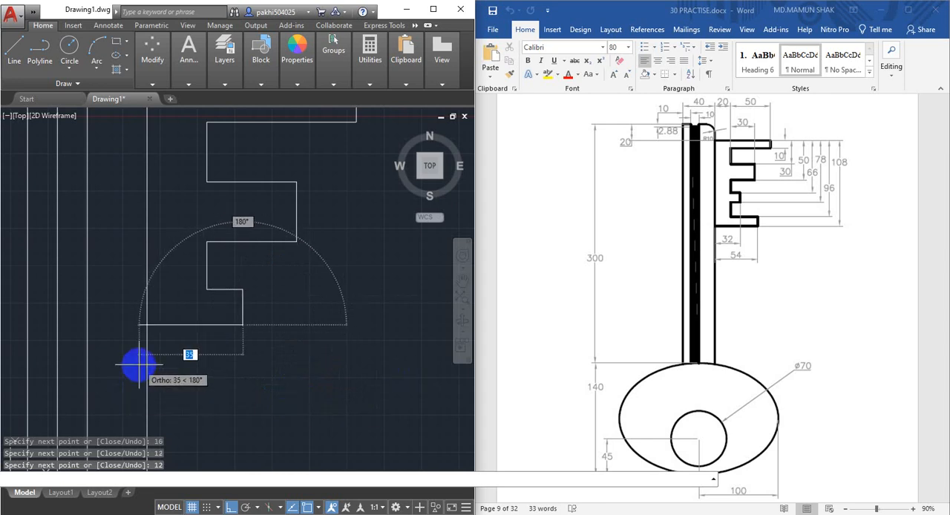
type("12")
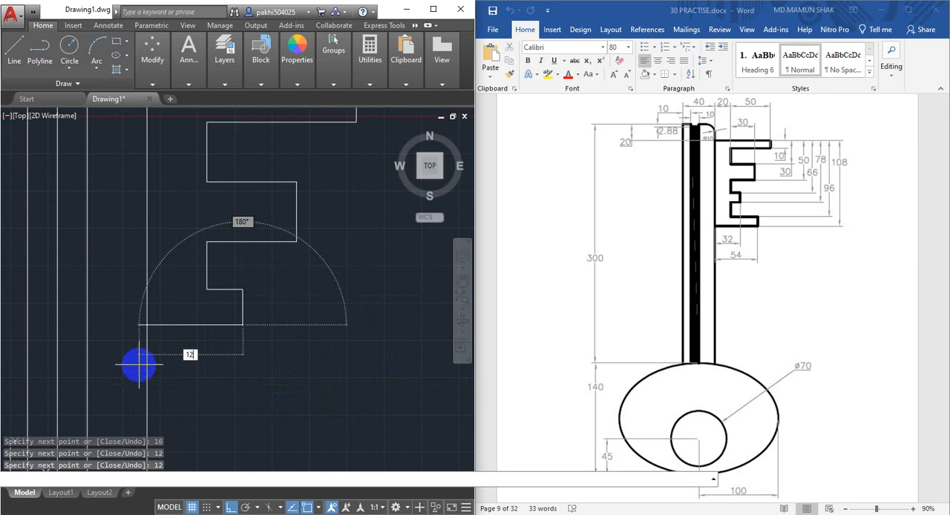
key("Return")
type("12")
key("Return")
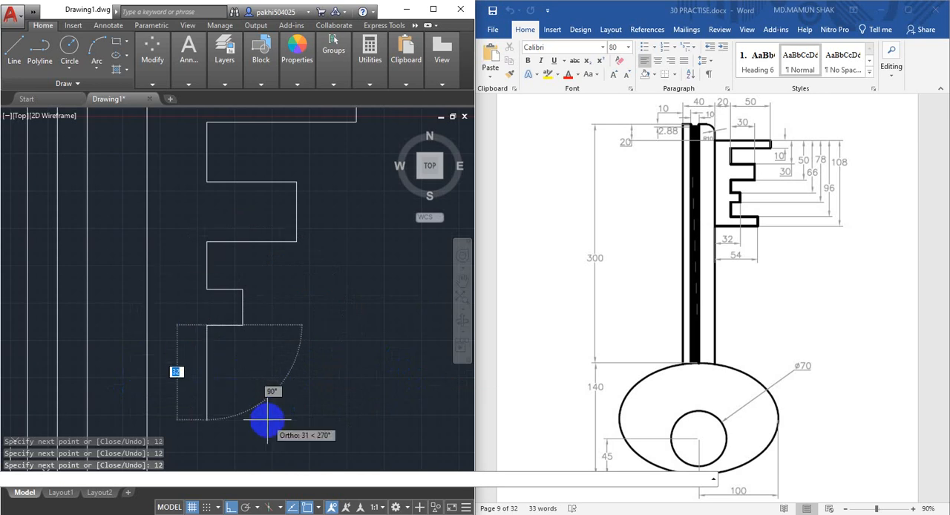
Finish the key teeth outline 18 mm down, 34 mm right, 12 mm down and 54 mm left back to the shaft's right edge
middle_click_drag(265, 417, 261, 380)
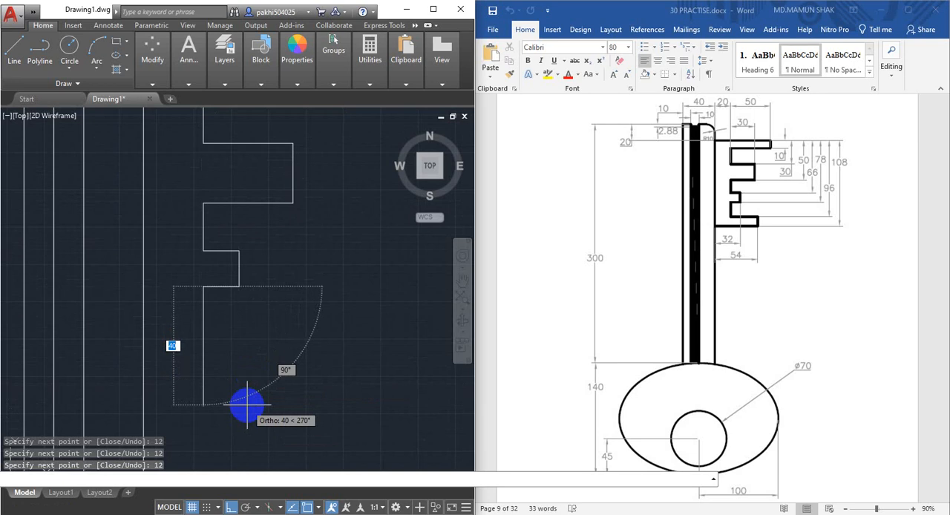
type("18")
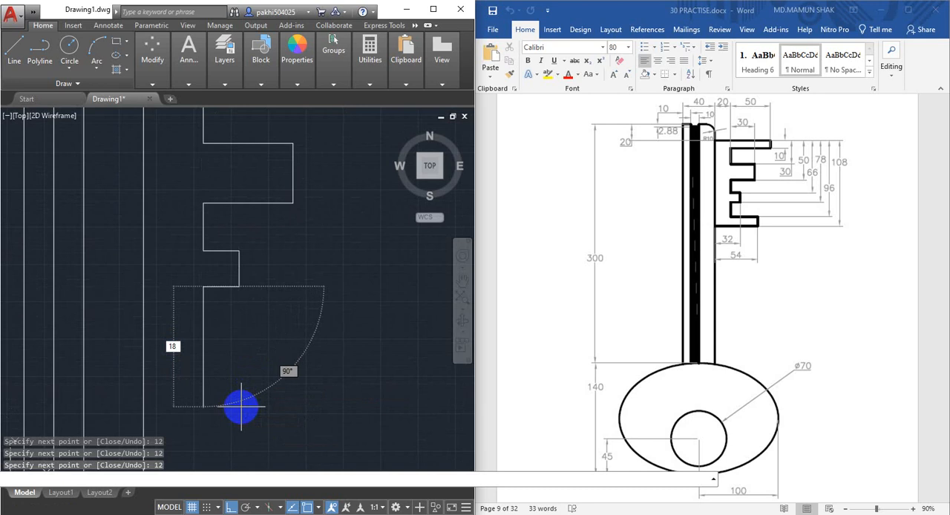
key("Return")
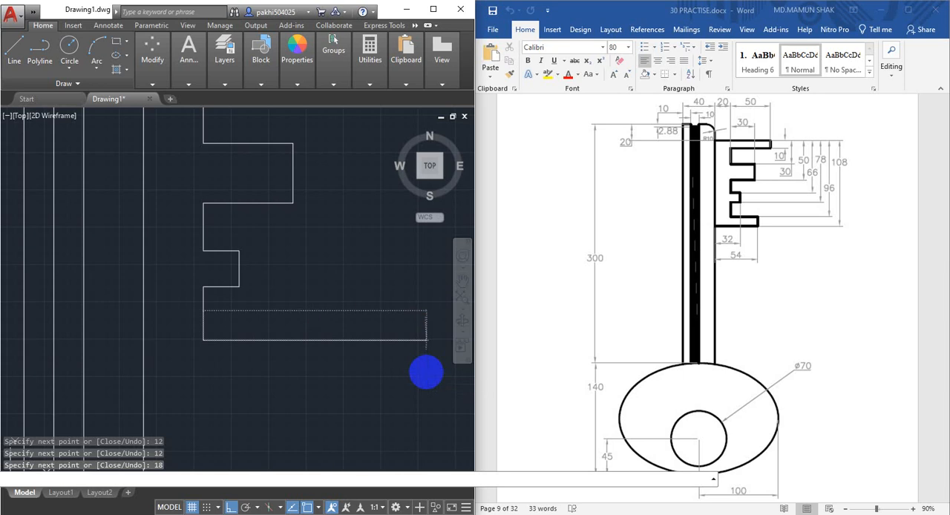
middle_click_drag(283, 441, 282, 409)
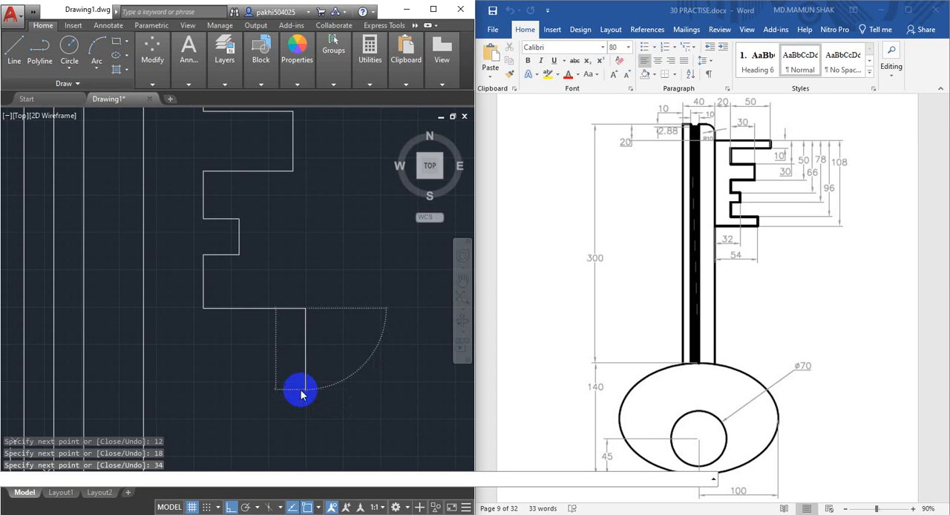
type("12")
key("Return")
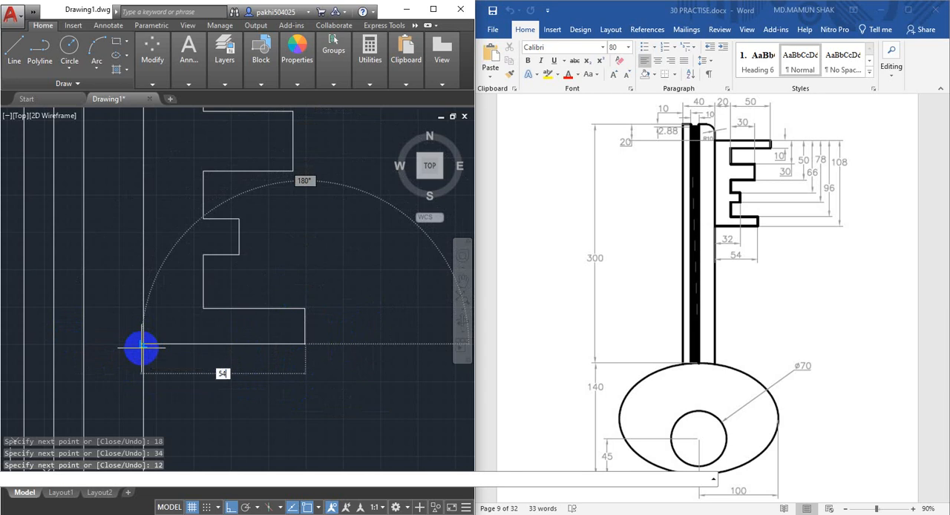
type("54")
key("Return")
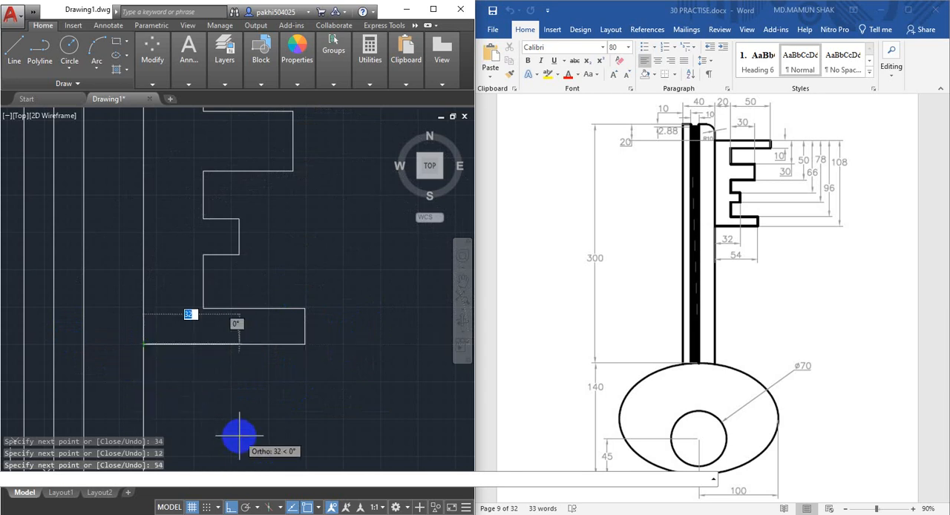
key("Escape")
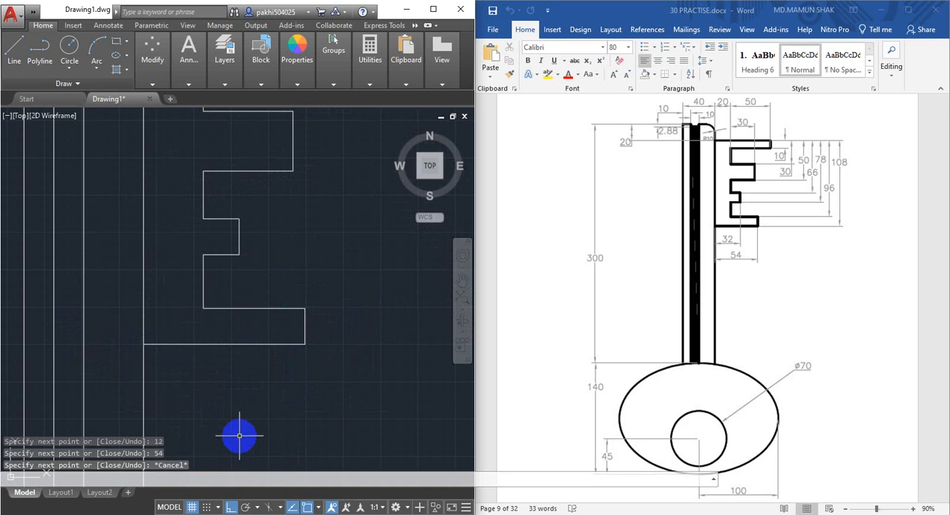
Draw the key's bow as a full-sweep elliptical arc from the lower end of the groove's right line, 140 mm vertical axis and 100 mm half-width
scroll(193, 364, "down", 4)
middle_click_drag(193, 364, 218, 312)
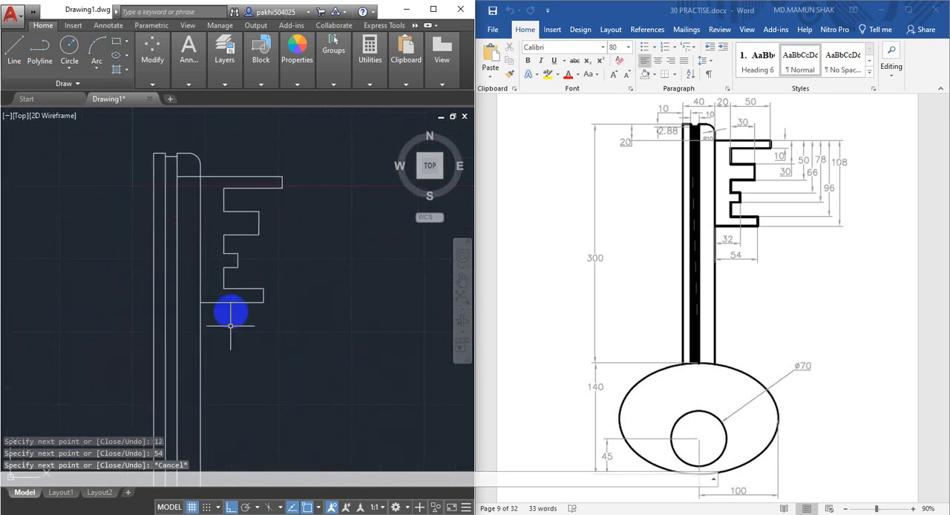
middle_click_drag(241, 349, 288, 243)
mouse_move(279, 319)
middle_mouse_down()
mouse_move(277, 327)
mouse_move(270, 268)
middle_mouse_up()
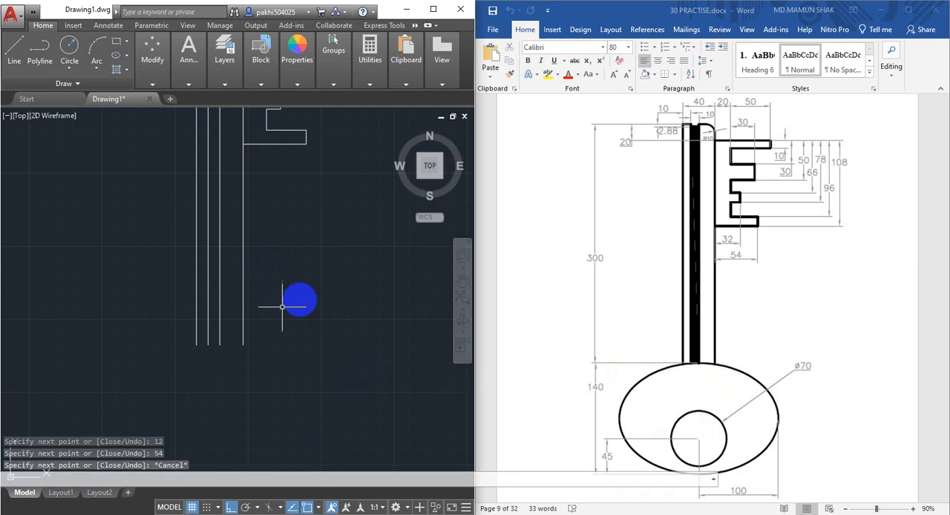
scroll(699, 411, "down", 1)
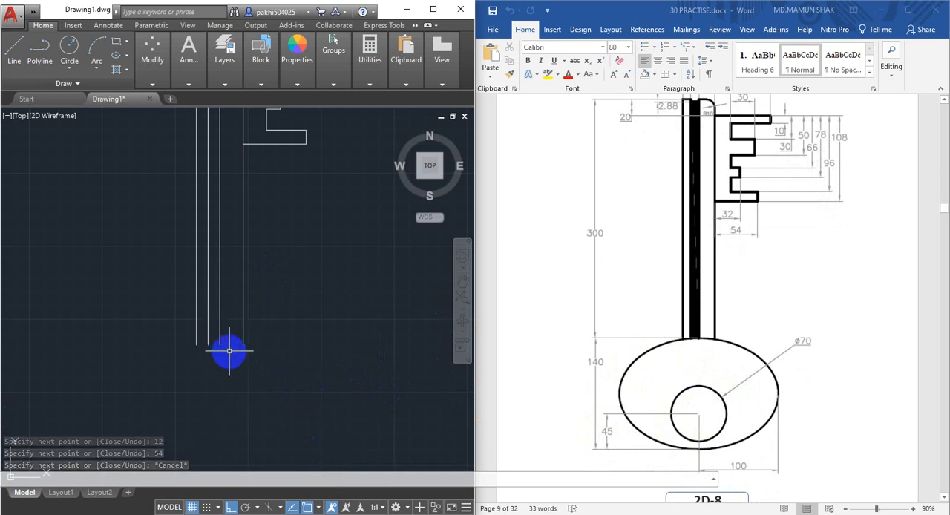
scroll(228, 350, "up", 2)
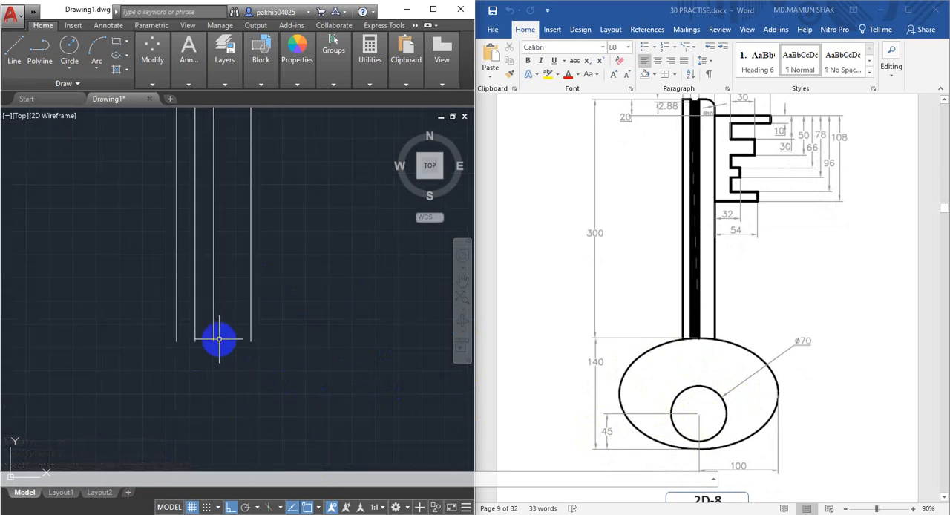
mouse_move(215, 334)
middle_mouse_down()
mouse_move(216, 278)
mouse_move(233, 273)
middle_mouse_up()
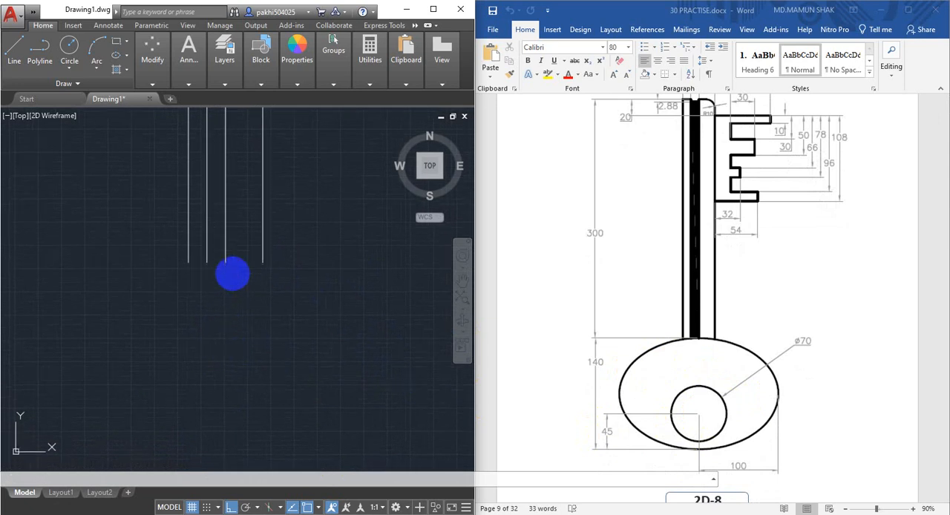
left_click(127, 58)
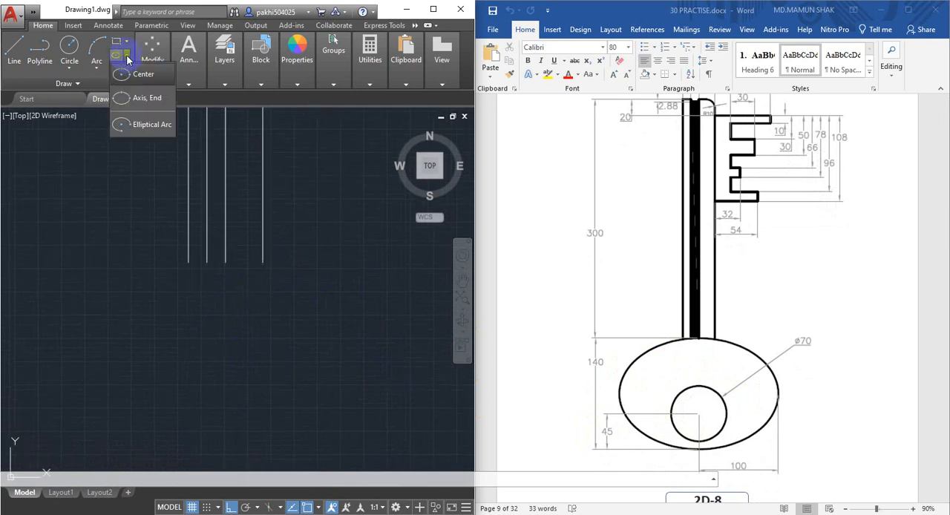
left_click(150, 126)
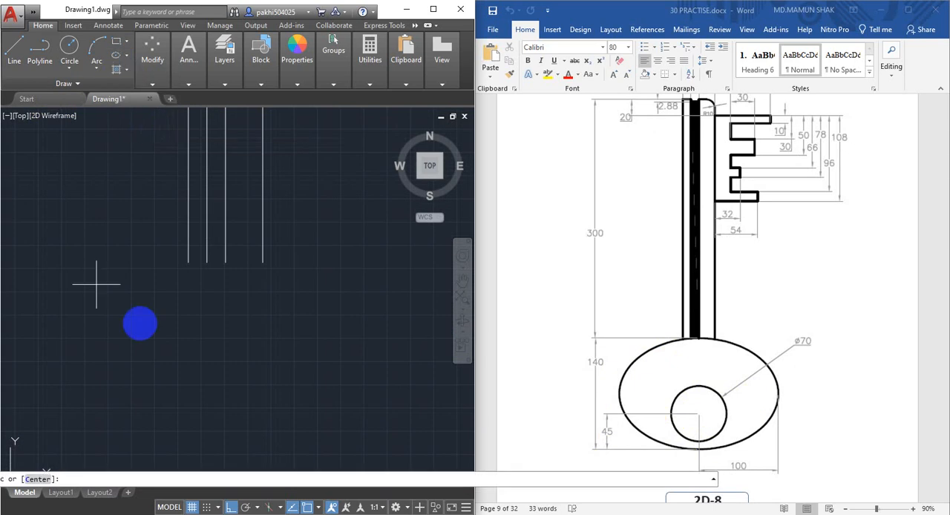
left_click(226, 262)
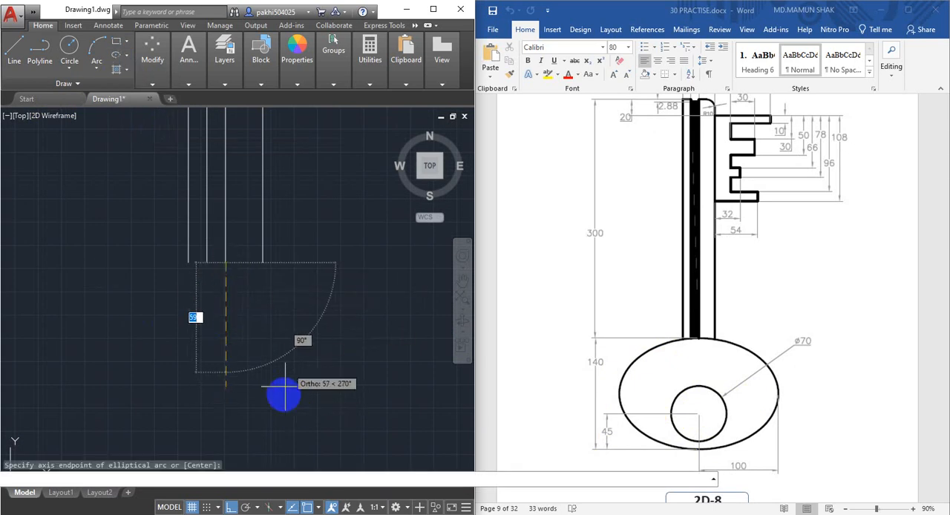
scroll(281, 364, "up", 1)
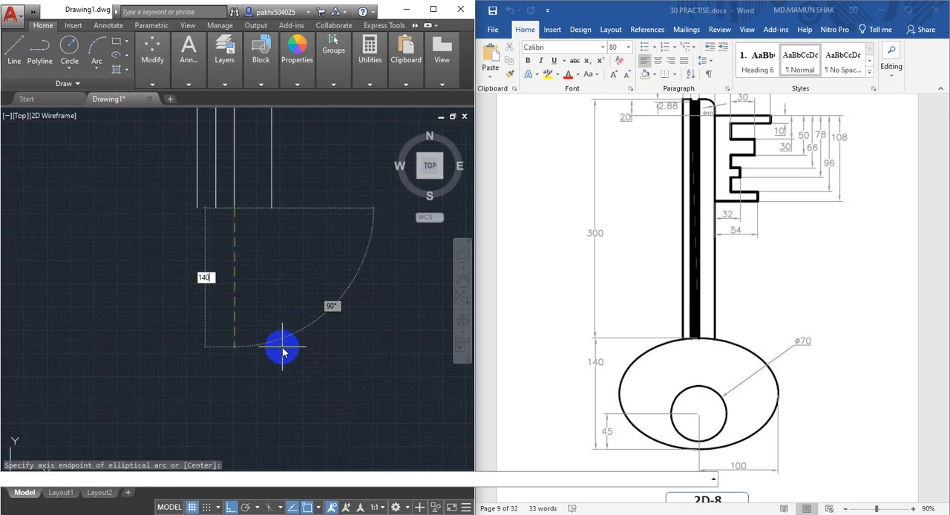
type("140")
key("Return")
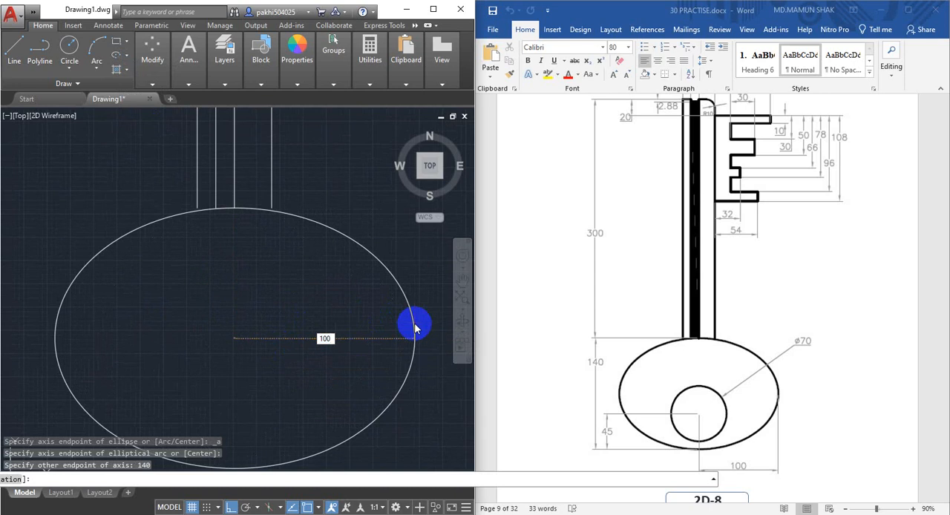
type("100")
key("Return")
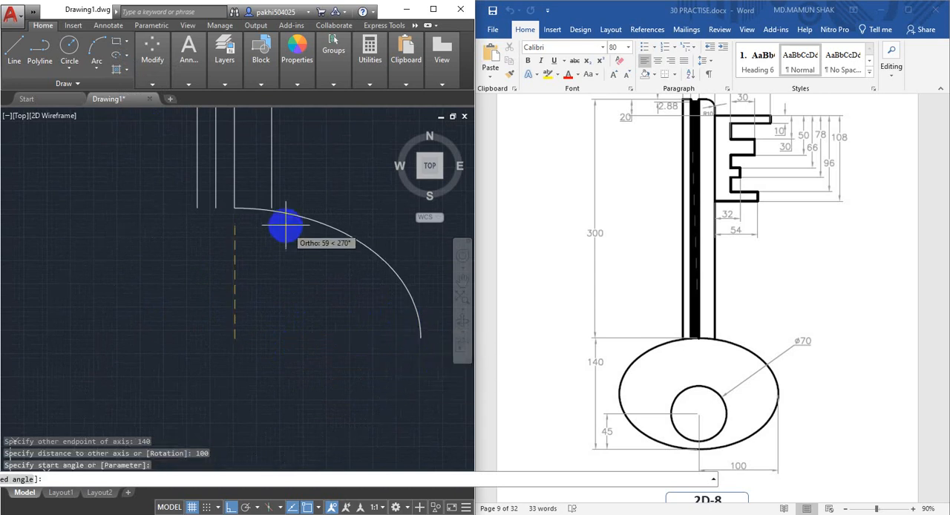
left_click(420, 338)
scroll(311, 330, "down", 3)
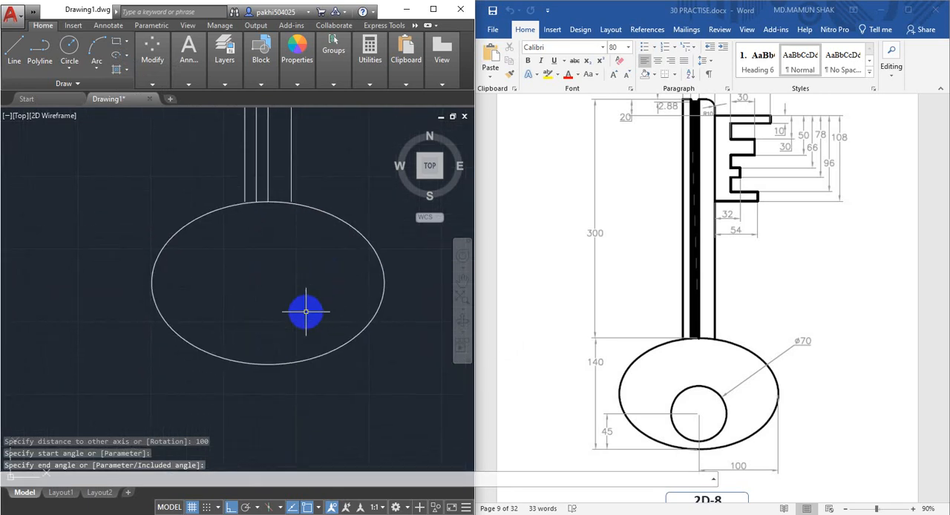
Extend the shaft's left and right outer edges down to the ellipse
scroll(270, 233, "up", 2)
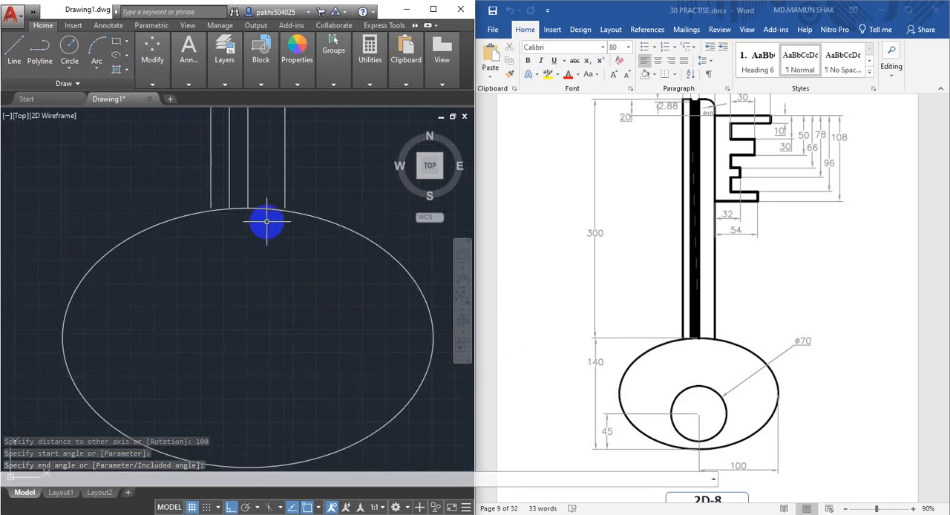
scroll(269, 237, "up", 2)
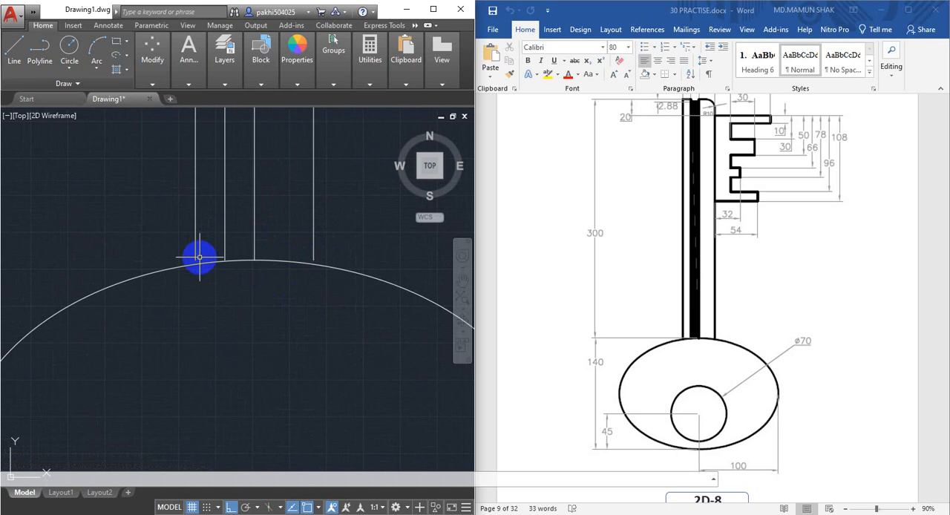
middle_click_drag(199, 257, 213, 280)
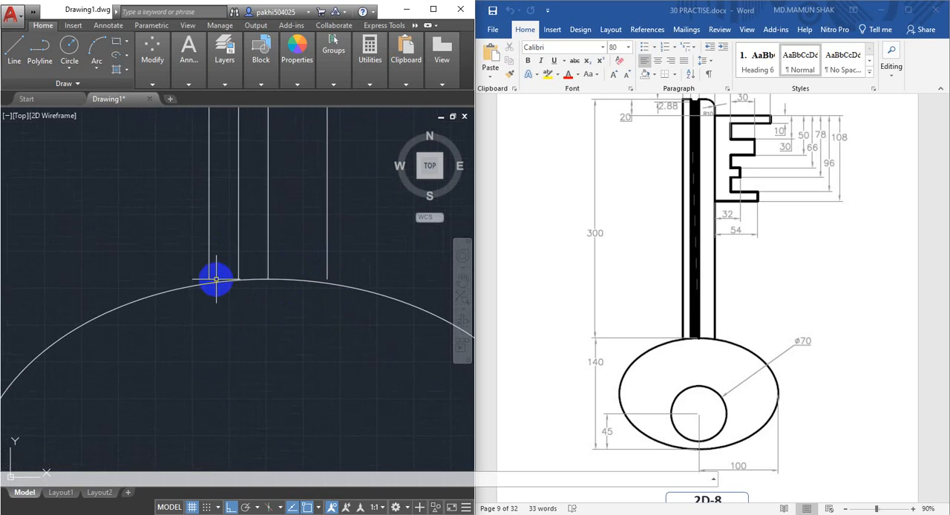
type("ex")
key("Return")
key("Return")
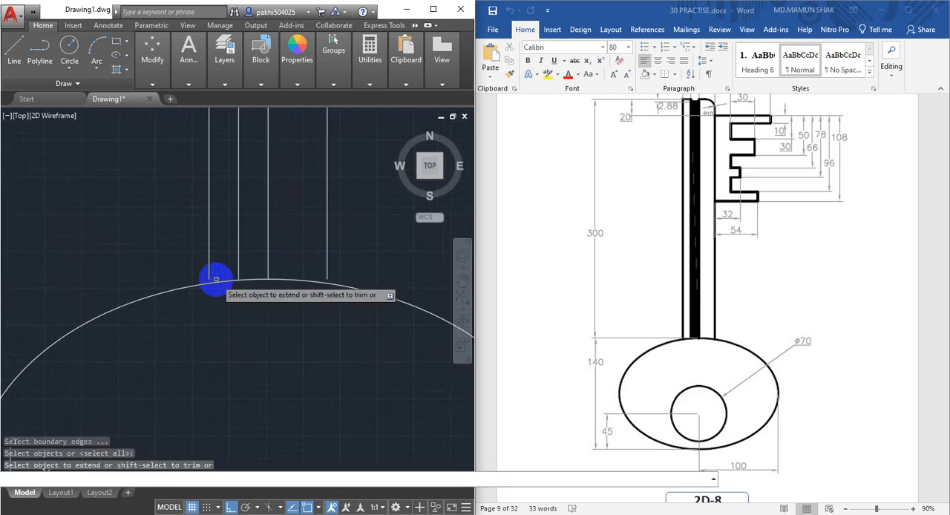
left_click(208, 260)
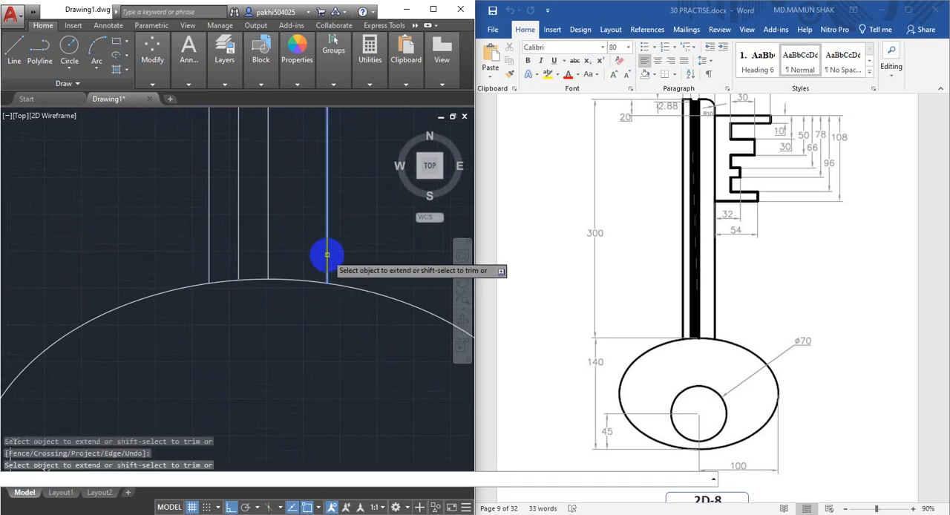
scroll(250, 344, "down", 5)
middle_click_drag(250, 350, 293, 359)
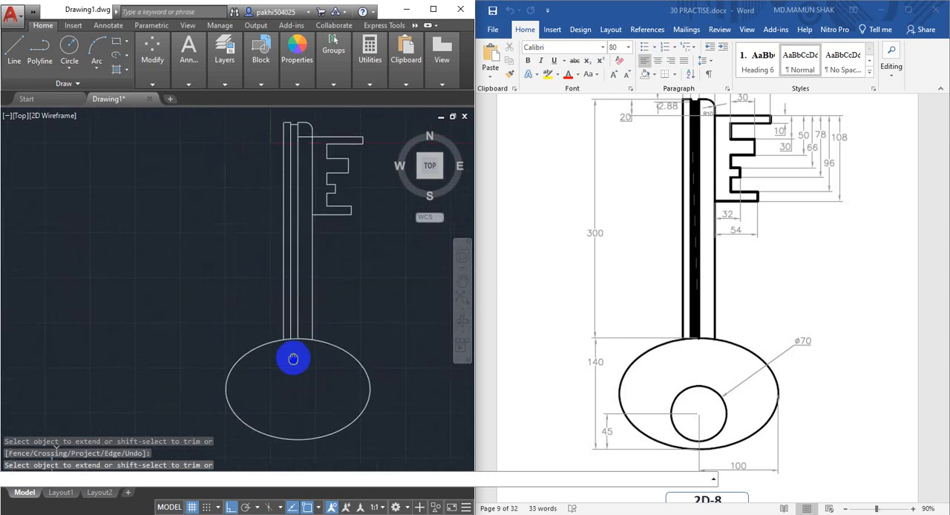
scroll(299, 159, "up", 6)
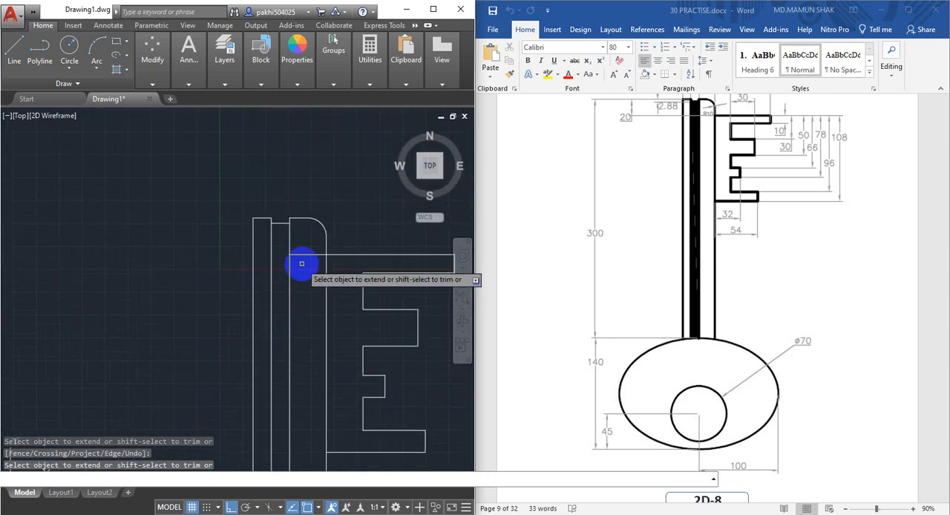
key("Escape")
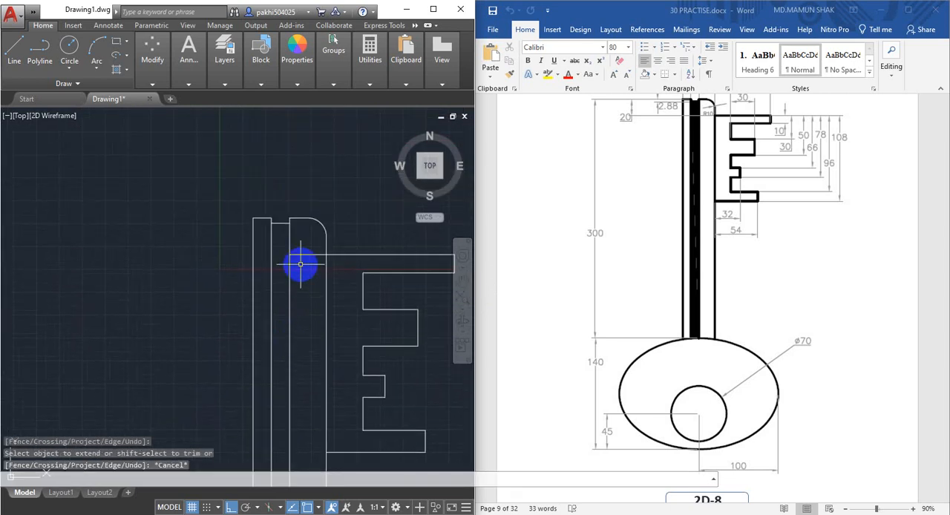
Erase the horizontal 20 mm offset line inside the shaft at the height of the first tooth
left_click(305, 253)
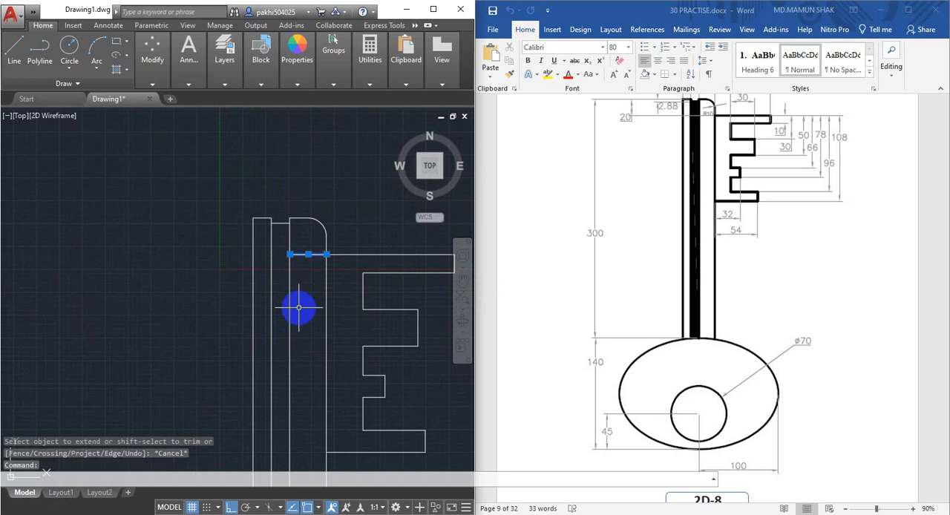
type("E")
key("Return")
scroll(326, 293, "down", 3)
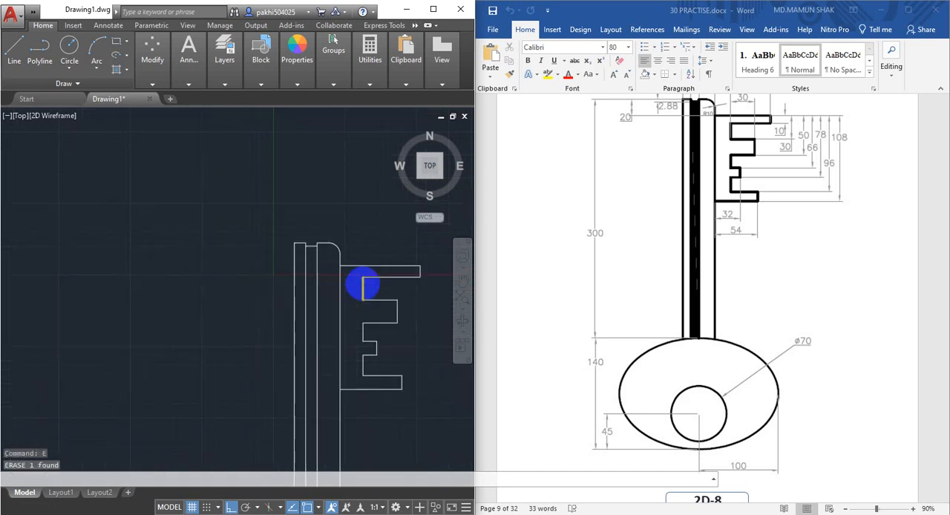
Try to hatch the narrow groove strip in the middle of the shaft
middle_click_drag(330, 292, 291, 193)
scroll(287, 249, "up", 2)
middle_click_drag(285, 238, 288, 273)
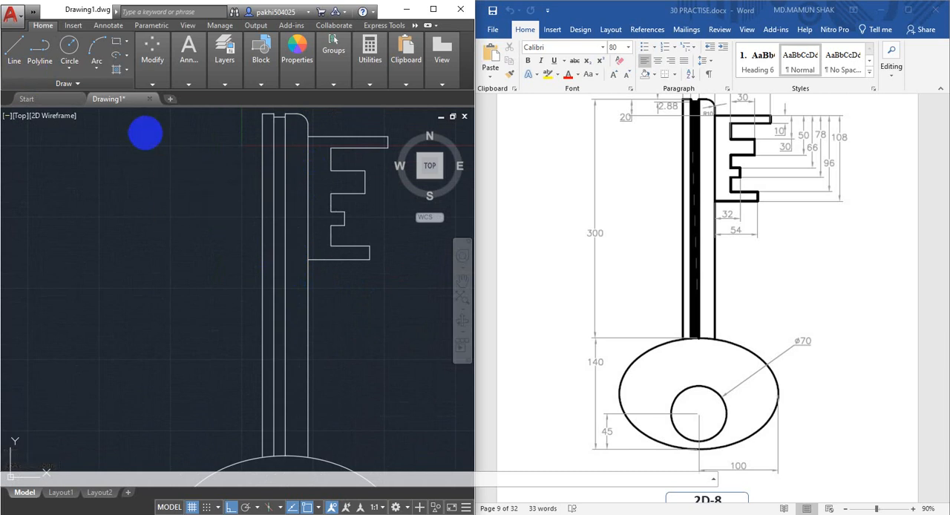
type("H")
key("Return")
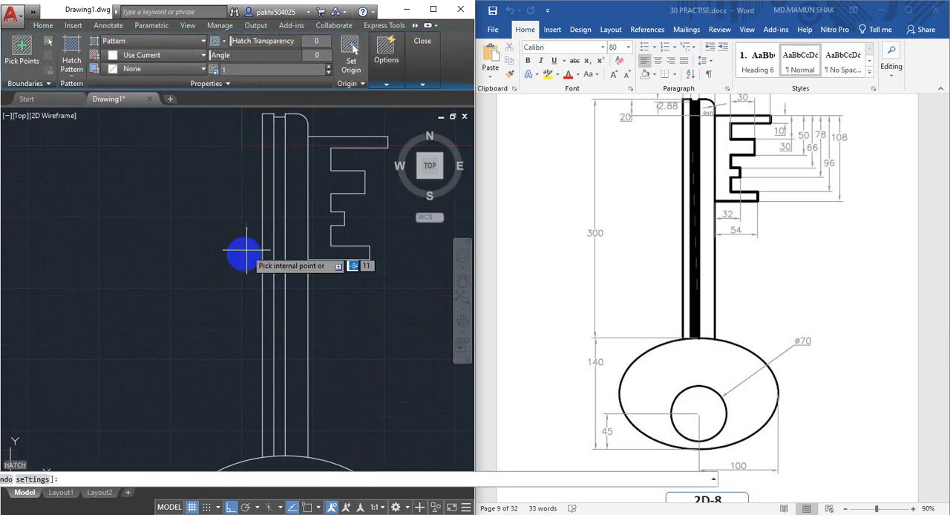
left_click(276, 276)
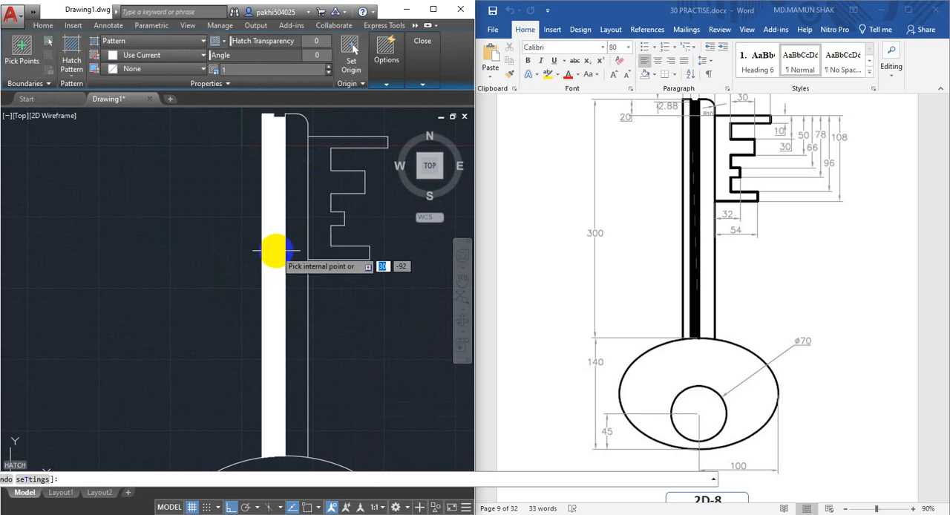
left_click(264, 364)
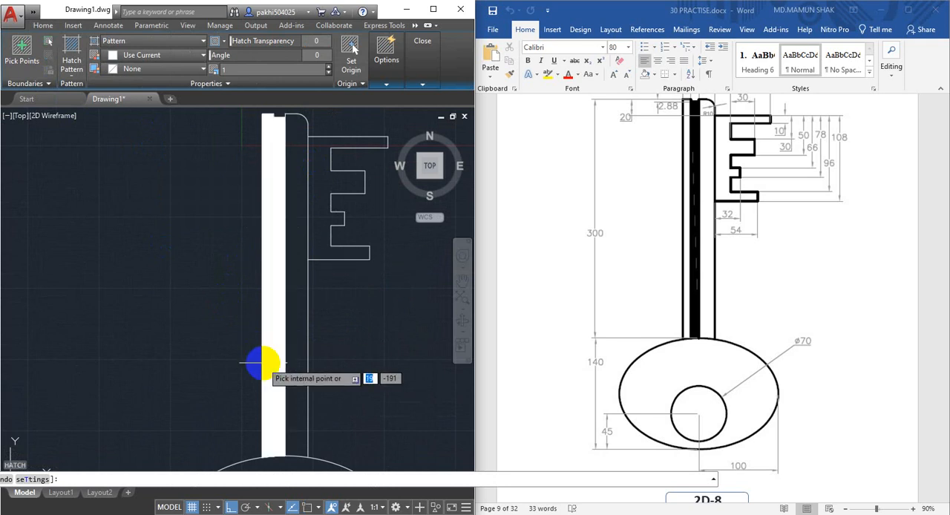
key("Escape")
Extend the groove's left line down to the elliptical bow
scroll(276, 445, "up", 3)
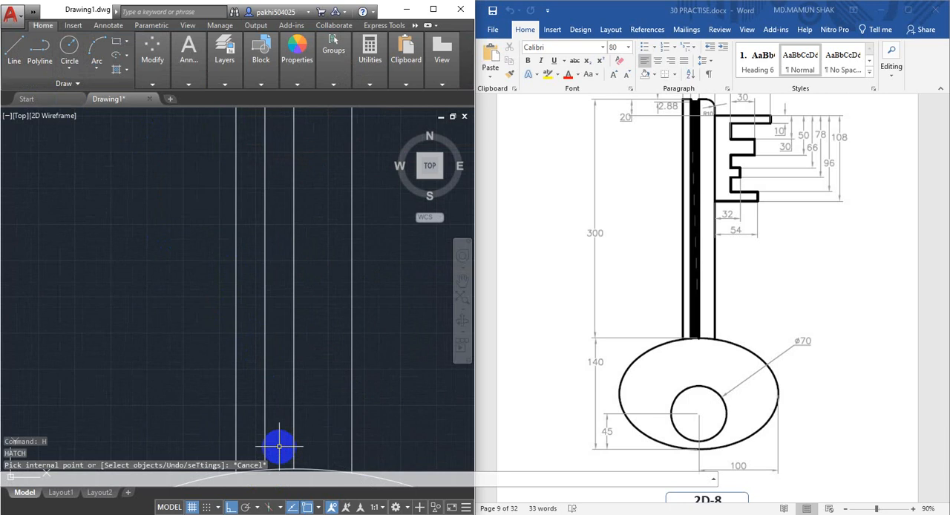
middle_click_drag(276, 441, 279, 292)
scroll(275, 312, "up", 2)
scroll(247, 303, "up", 3)
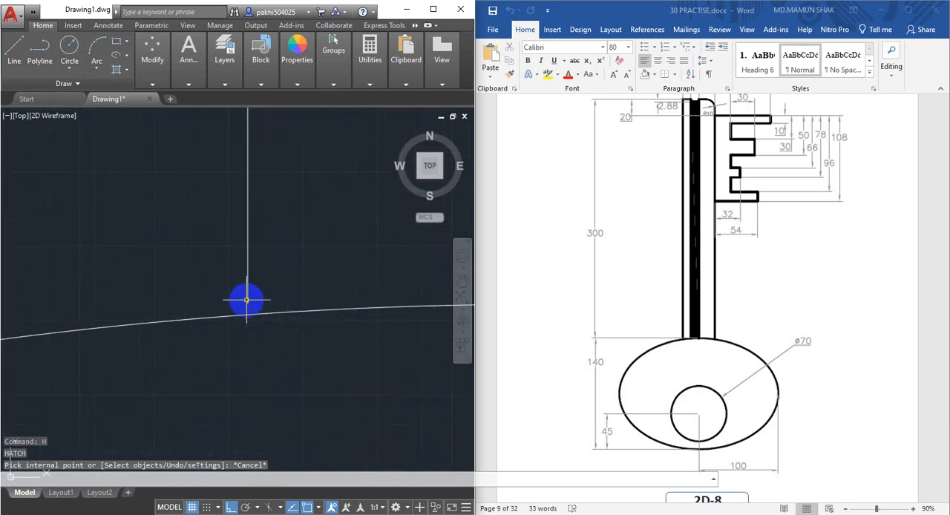
type("ex")
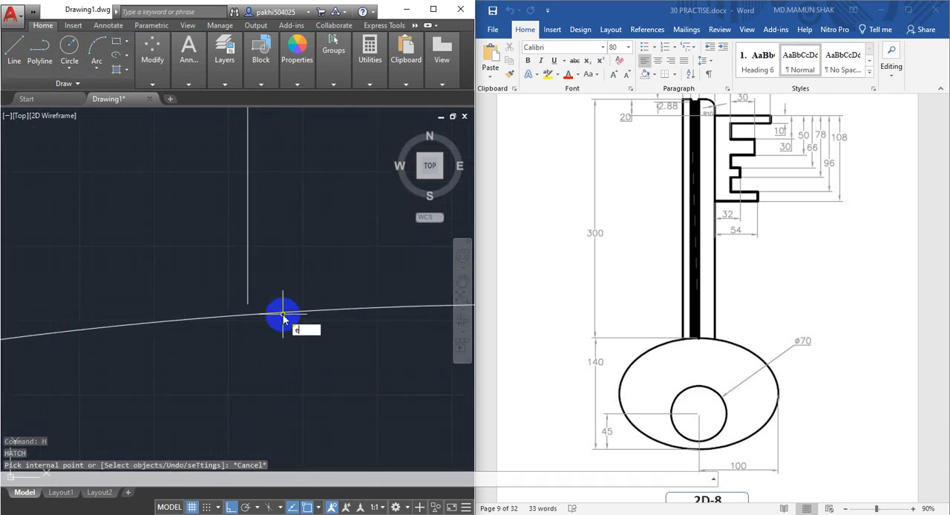
key("Return")
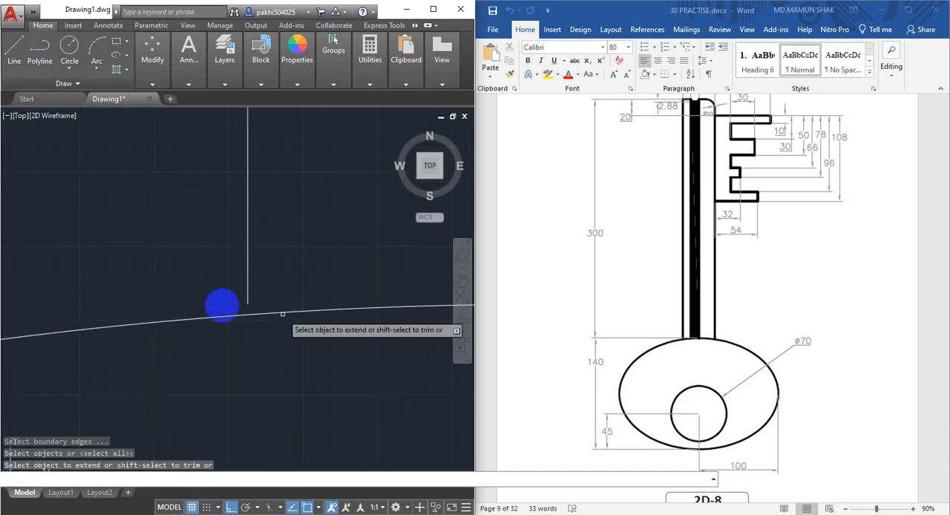
left_click(245, 282)
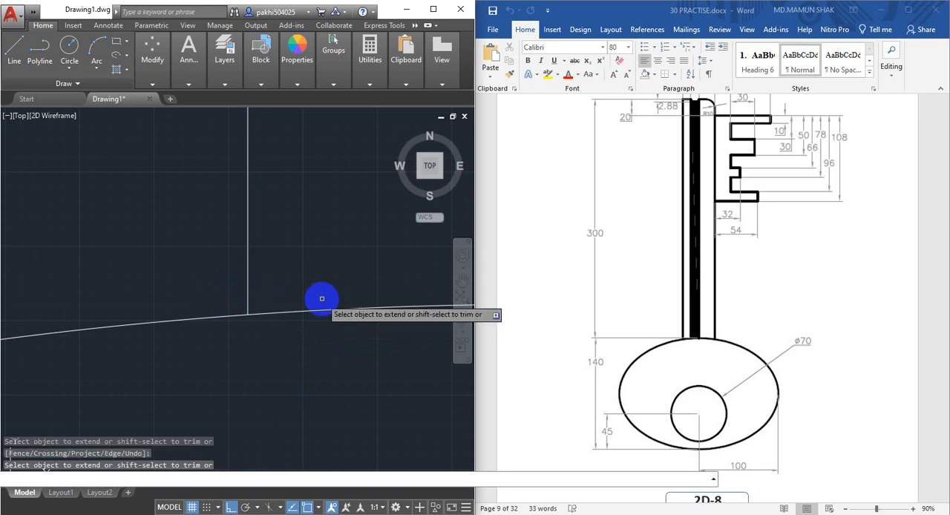
key("Escape")
scroll(180, 269, "down", 5)
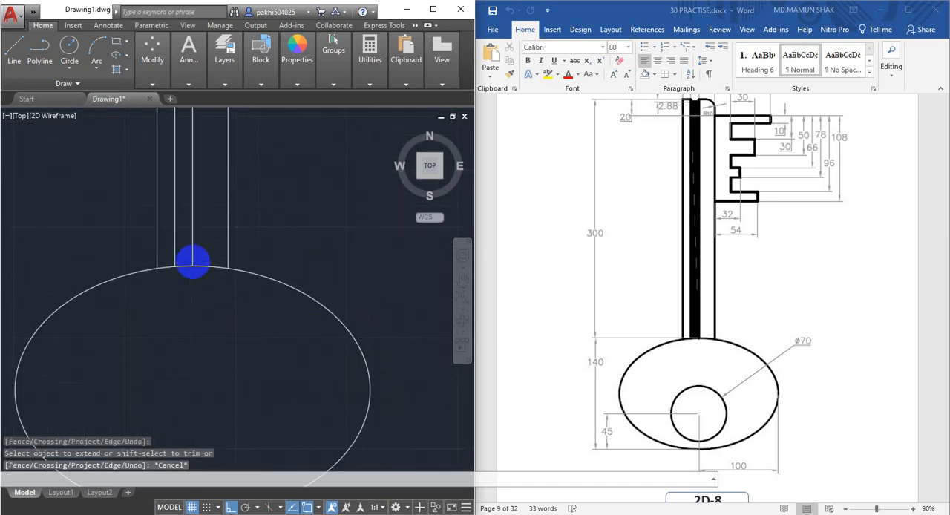
Hatch the narrow groove strip of the shaft with a solid fill
middle_click_drag(227, 293, 236, 344)
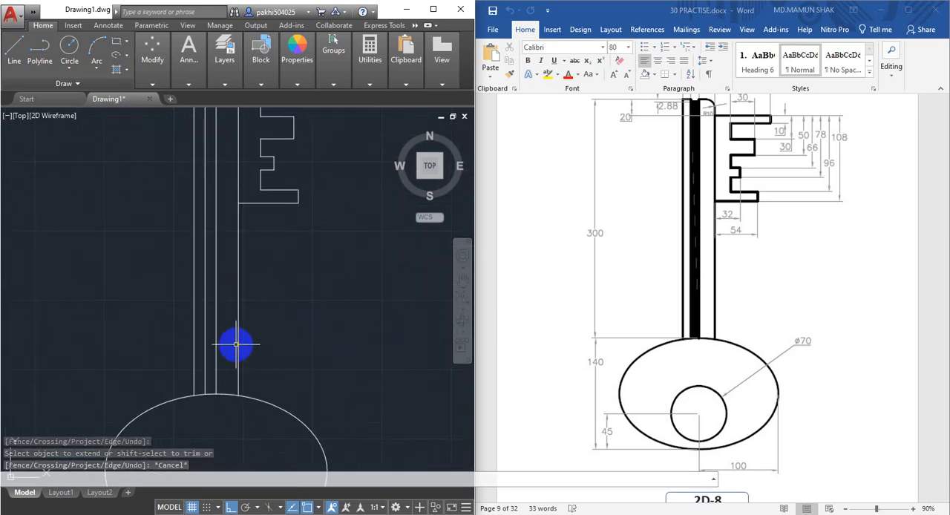
type("h")
key("Return")
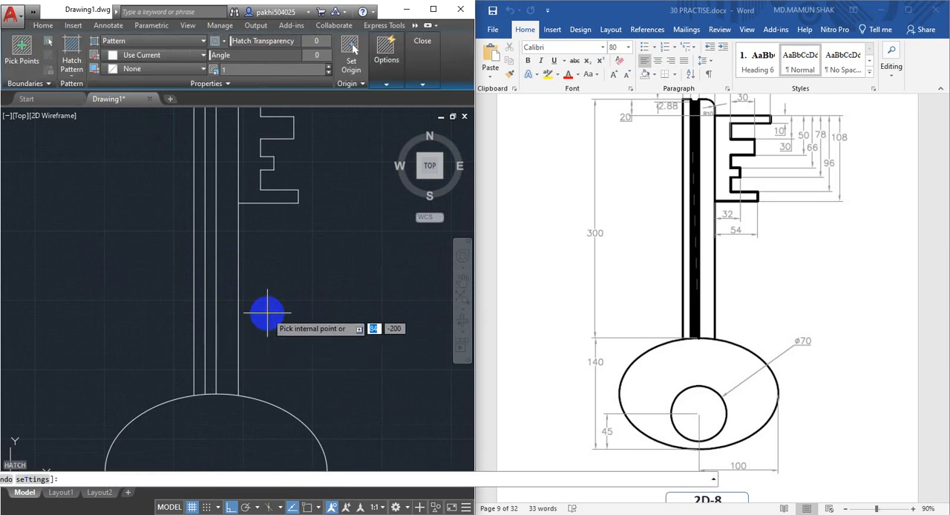
scroll(254, 291, "down", 2)
left_click(231, 262)
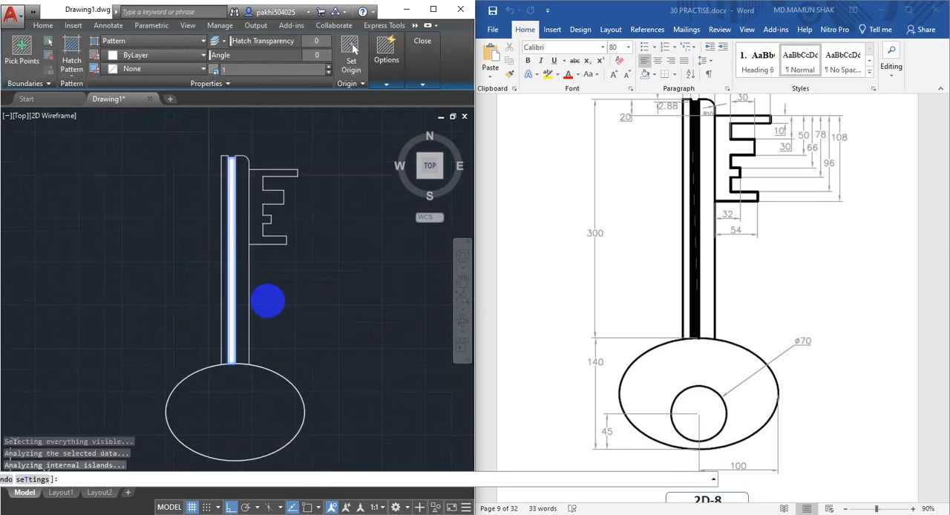
key("Escape")
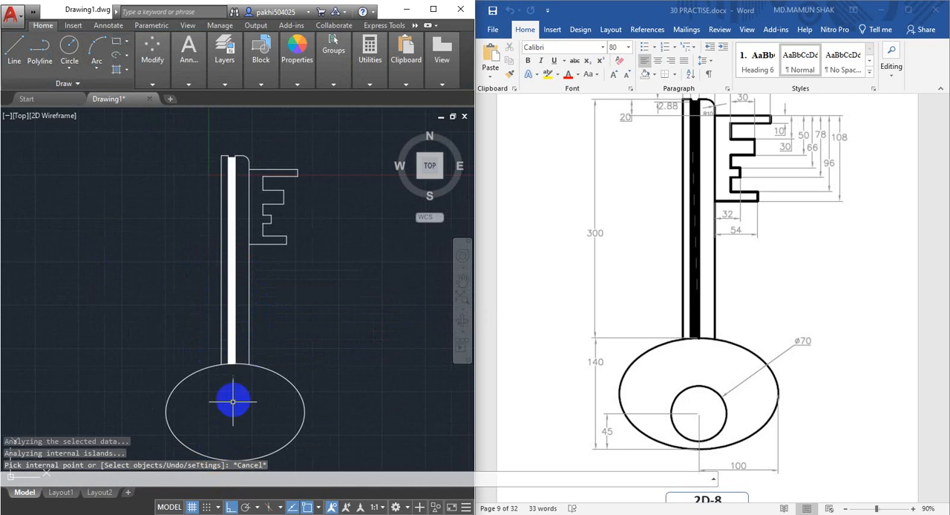
Draw a 45 mm vertical construction line upward from the ellipse's lowest point
scroll(248, 367, "up", 5)
scroll(260, 321, "up", 2)
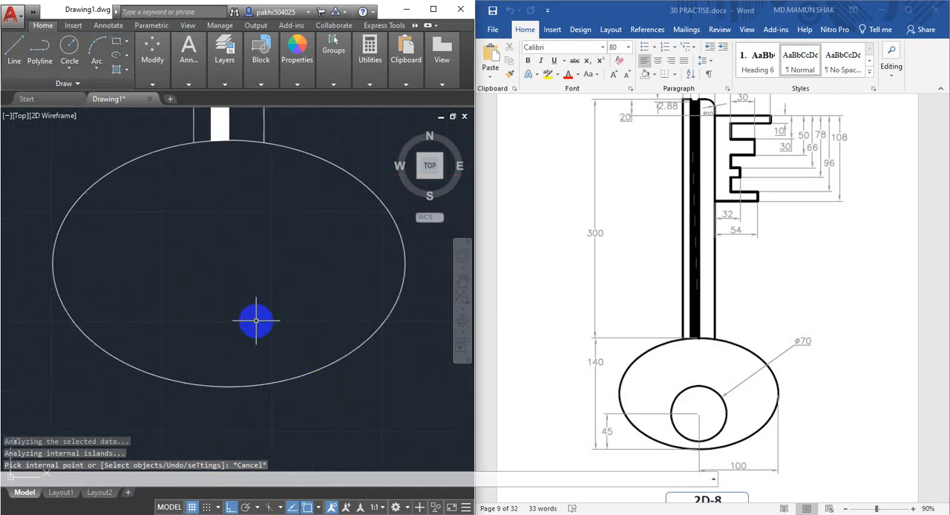
middle_click_drag(254, 321, 274, 336)
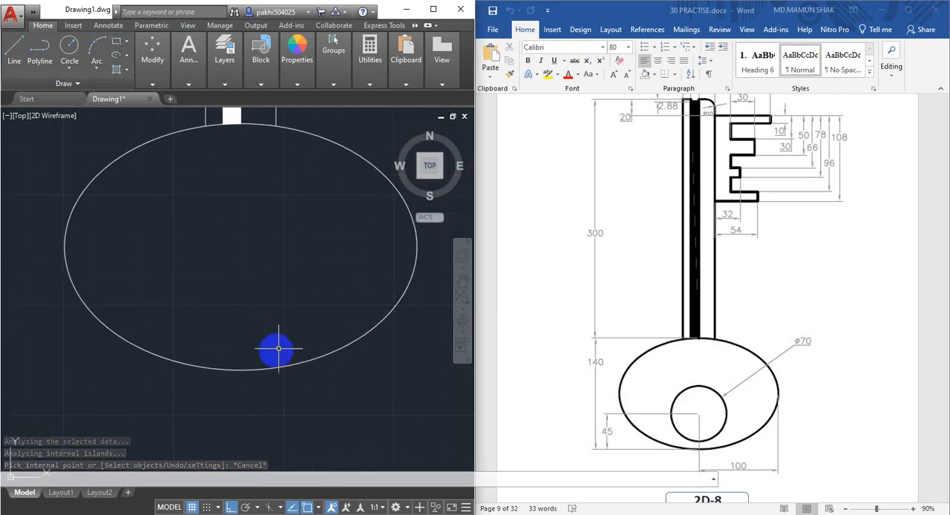
scroll(267, 335, "down", 2)
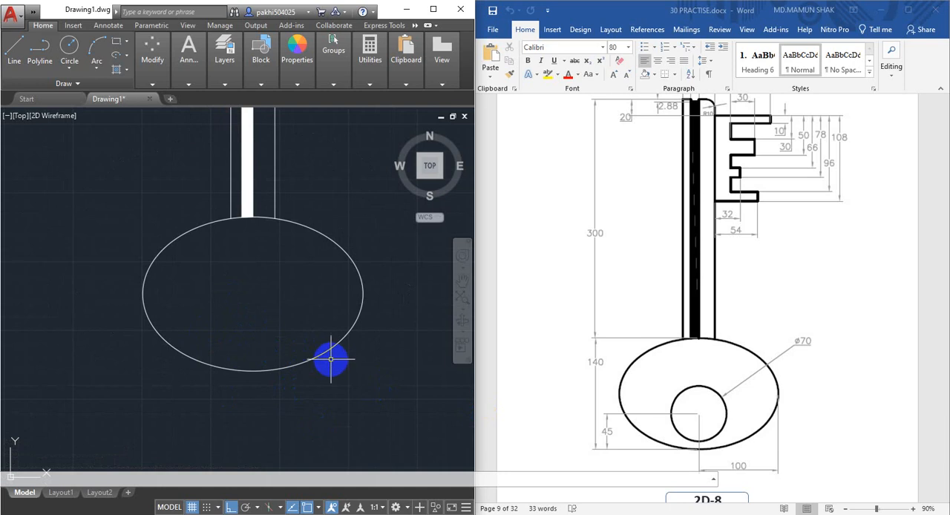
mouse_move(250, 349)
middle_mouse_down()
mouse_move(246, 324)
mouse_move(252, 357)
middle_mouse_up()
scroll(248, 349, "up", 2)
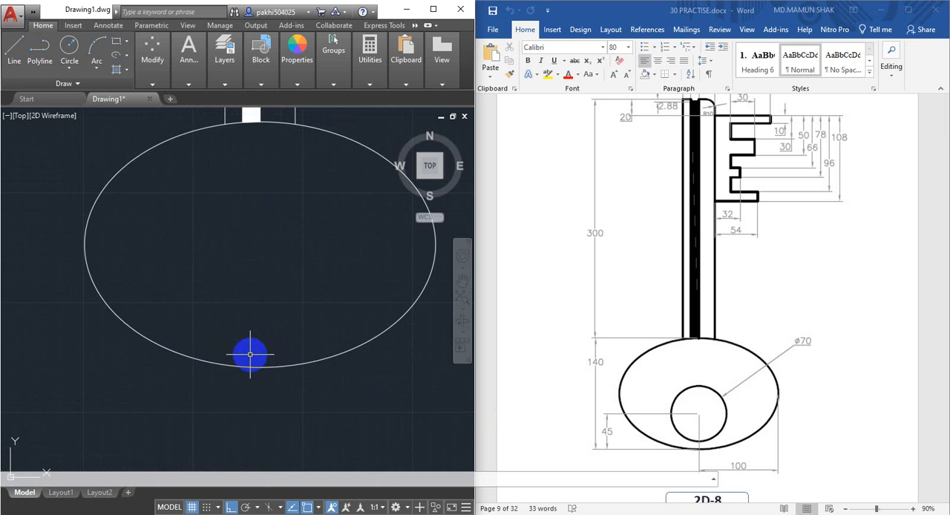
type("L")
key("Return")
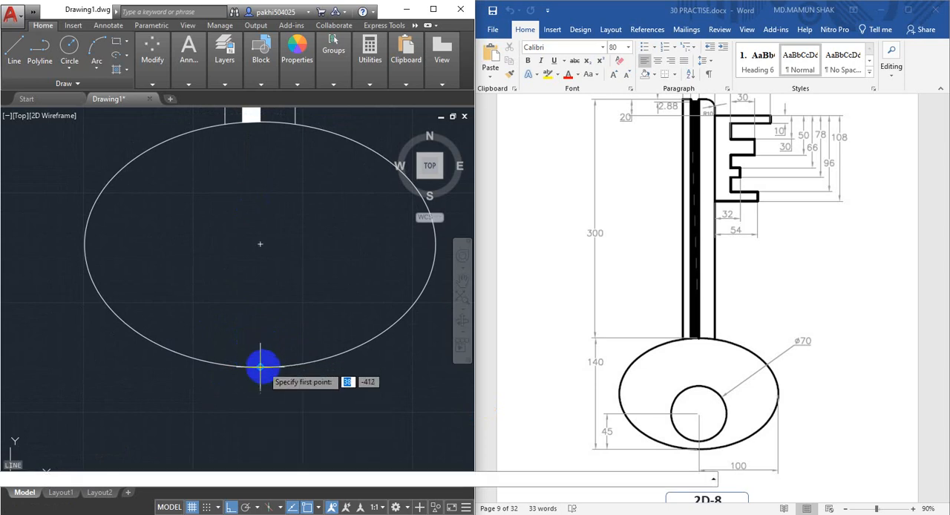
left_click(258, 366)
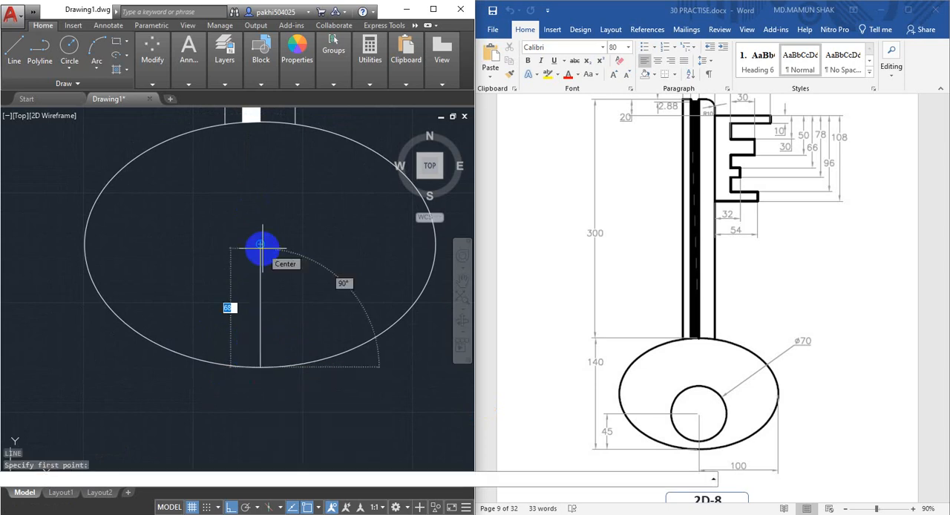
type("45")
key("Return")
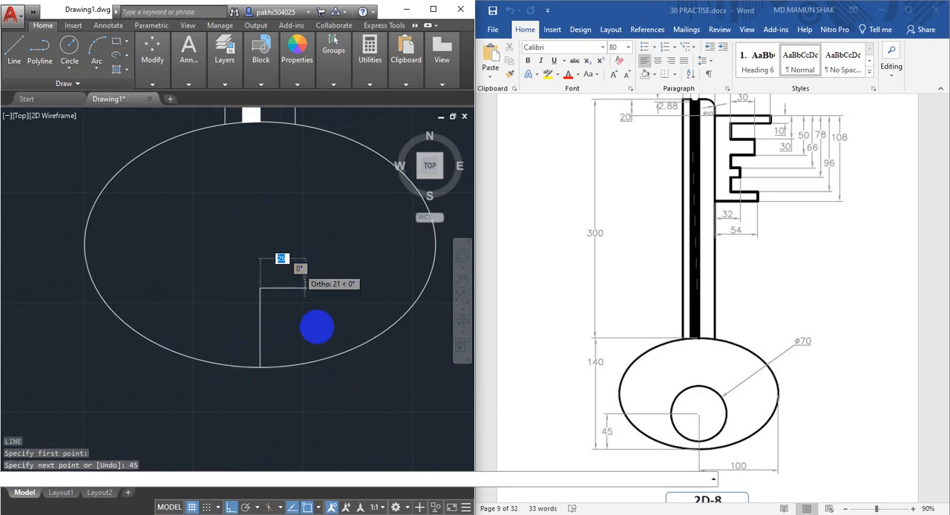
scroll(315, 327, "down", 2)
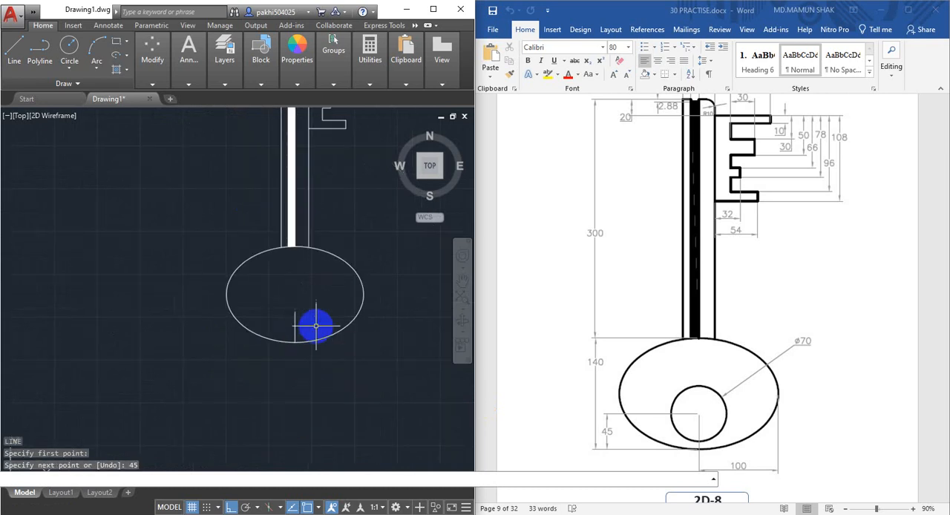
key("Escape")
Draw a 70 mm diameter circle inside the bow, centred on the upper end of the 45 mm line
scroll(309, 324, "up", 4)
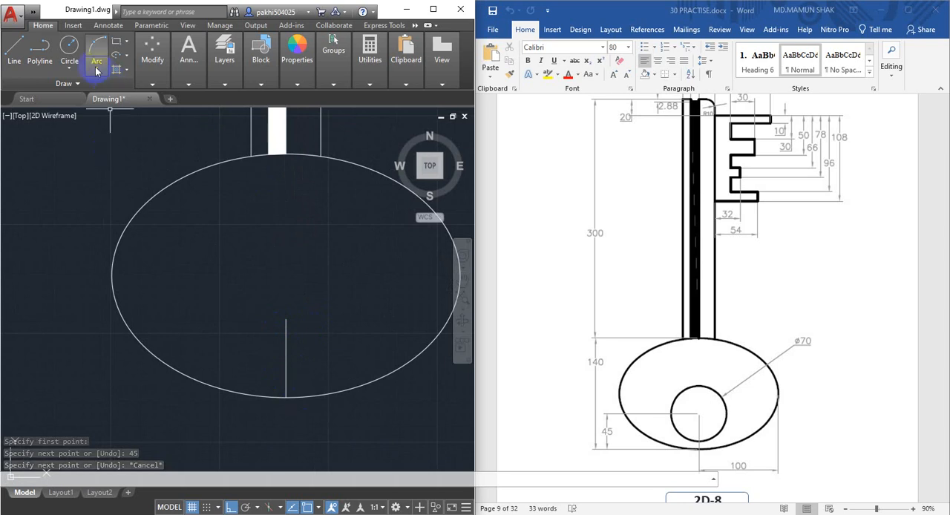
left_click(69, 65)
left_click(83, 114)
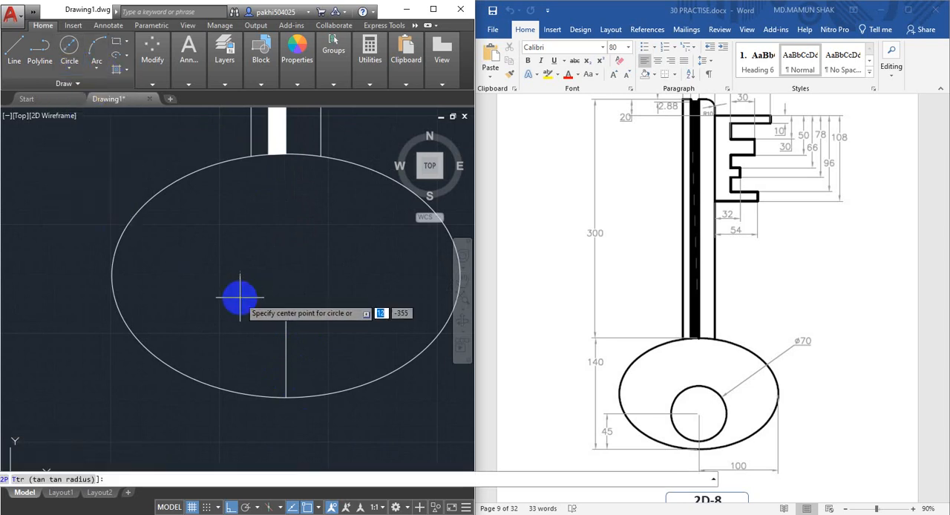
left_click(286, 319)
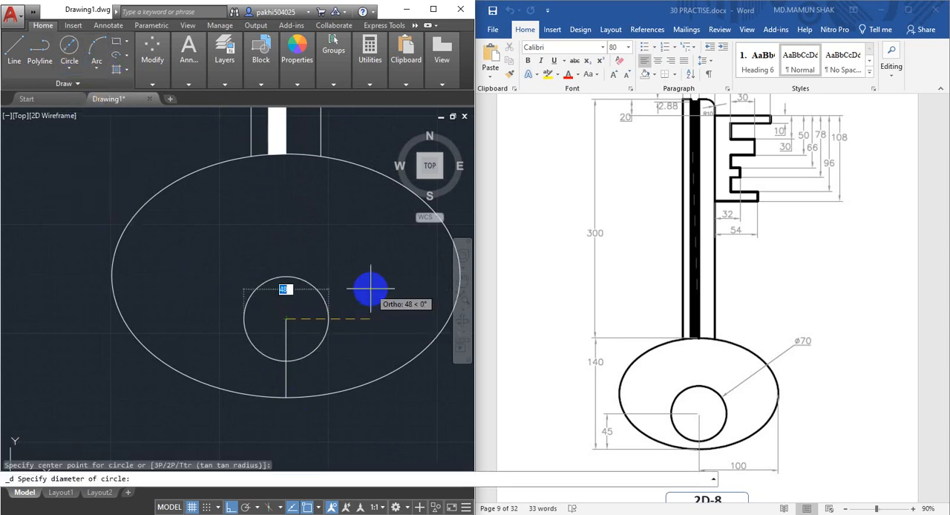
type("70")
key("Return")
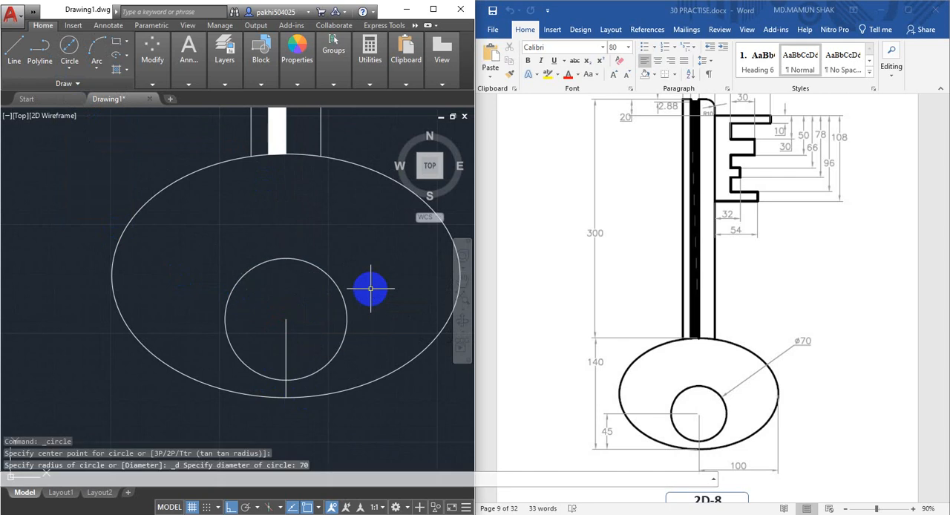
Erase the vertical 45 mm construction line inside the bow
middle_click_drag(320, 334, 297, 308)
left_click(280, 272)
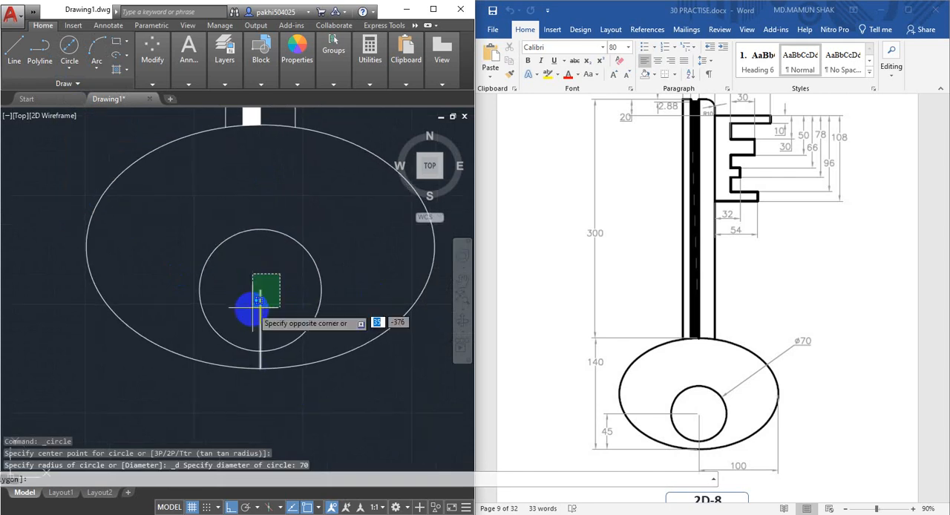
left_click(242, 317)
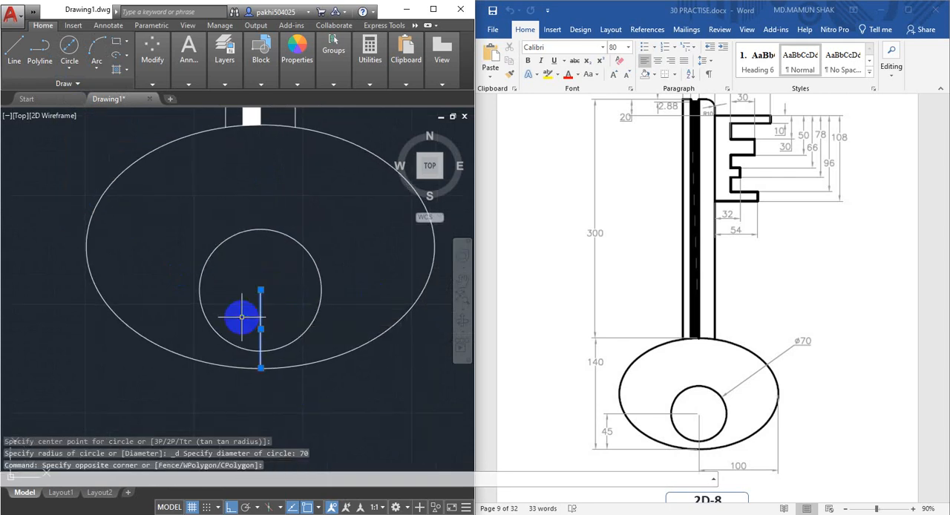
key("Delete")
scroll(245, 318, "down", 6)
middle_click_drag(248, 318, 254, 354)
scroll(278, 257, "up", 3)
middle_click_drag(230, 250, 245, 305)
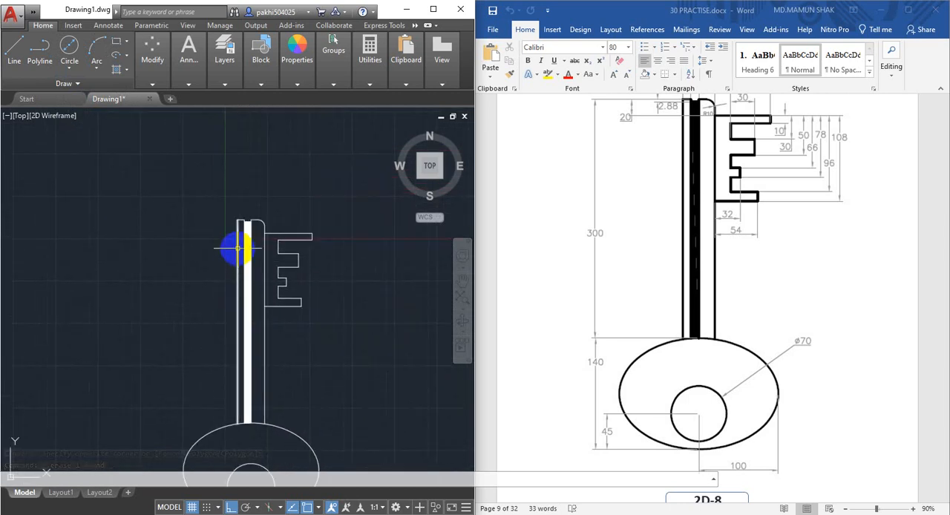
Add a diameter dimension to the circle in the bow, with its text outside the ellipse
middle_click_drag(269, 339, 250, 228)
scroll(238, 374, "up", 2)
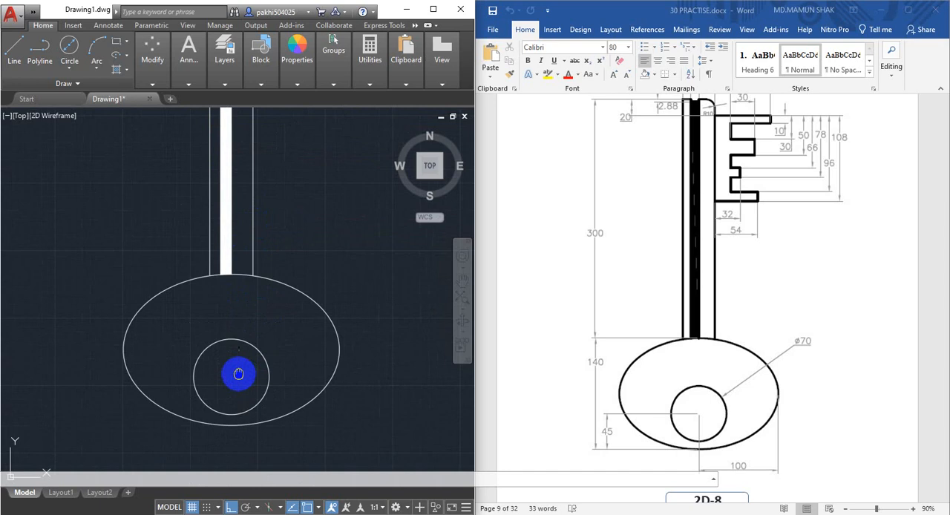
middle_click_drag(239, 374, 250, 323)
scroll(256, 327, "up", 2)
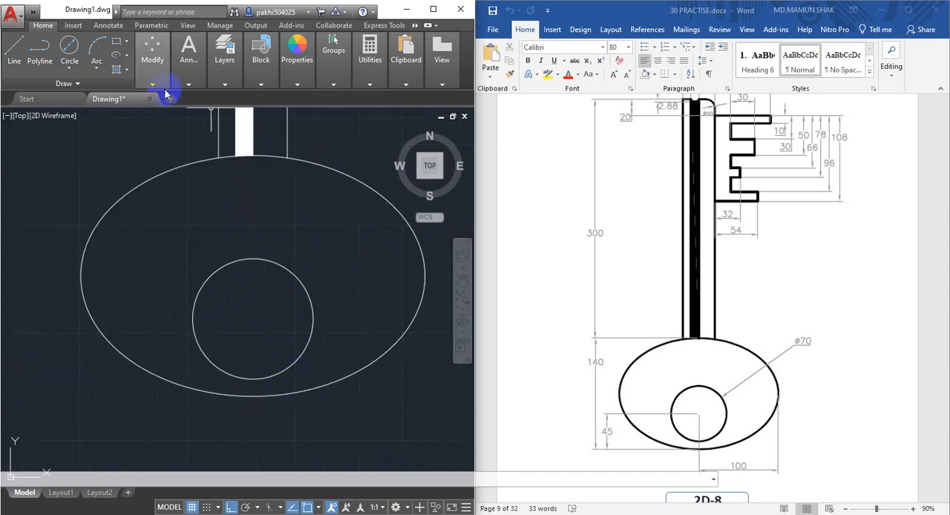
left_click(187, 50)
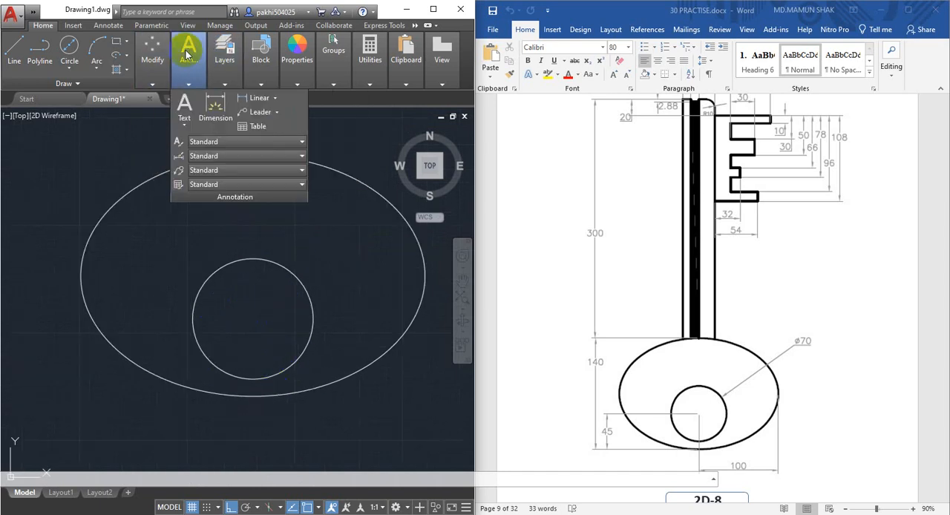
left_click(275, 99)
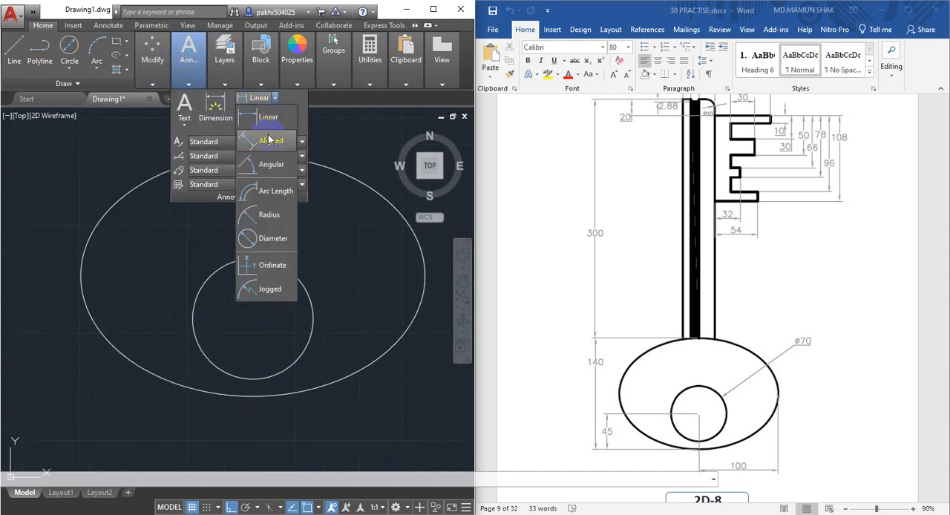
left_click(271, 239)
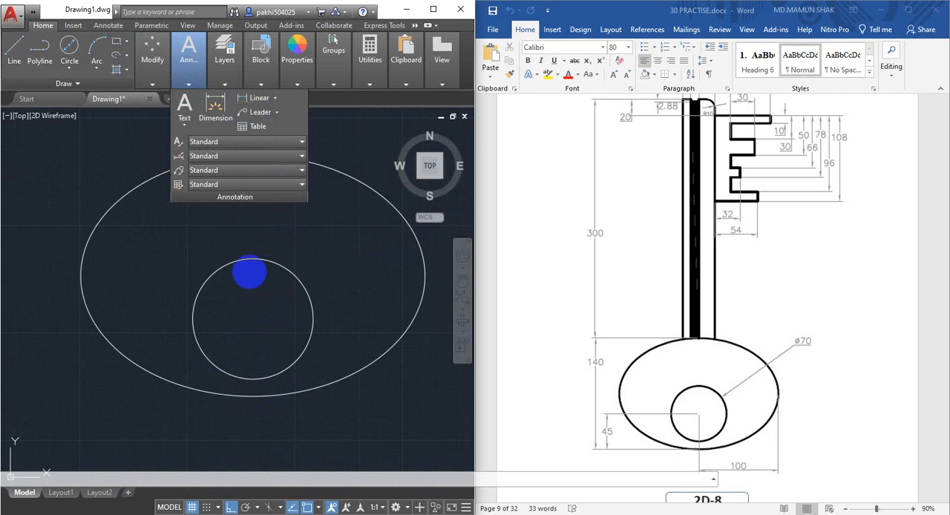
left_click(309, 335)
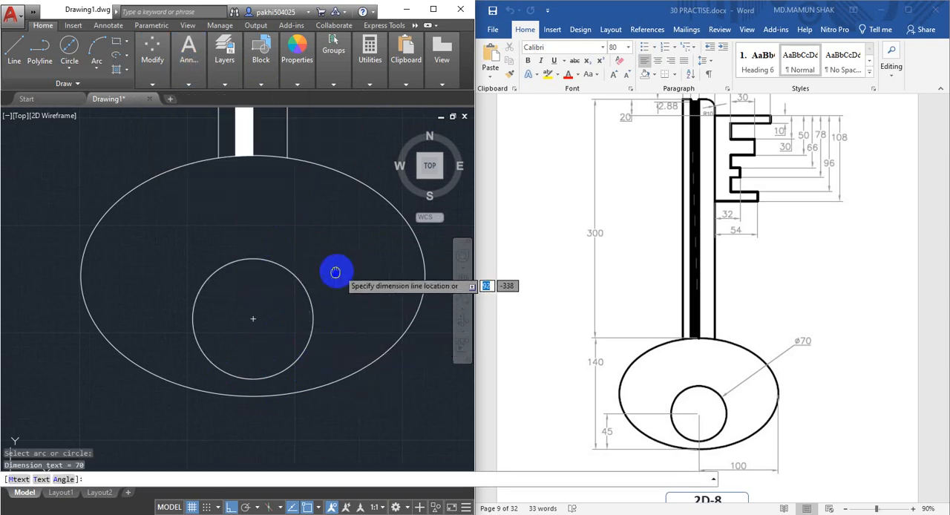
middle_click_drag(333, 269, 284, 287)
Place the 70 mm hole's diameter dimension beyond the upper-right edge of the ellipse
scroll(367, 245, "up", 5)
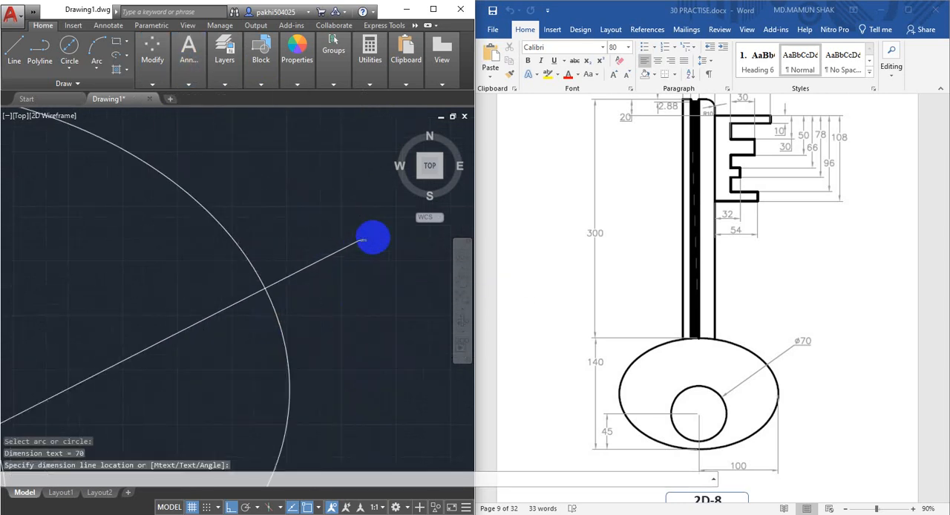
left_click(352, 221)
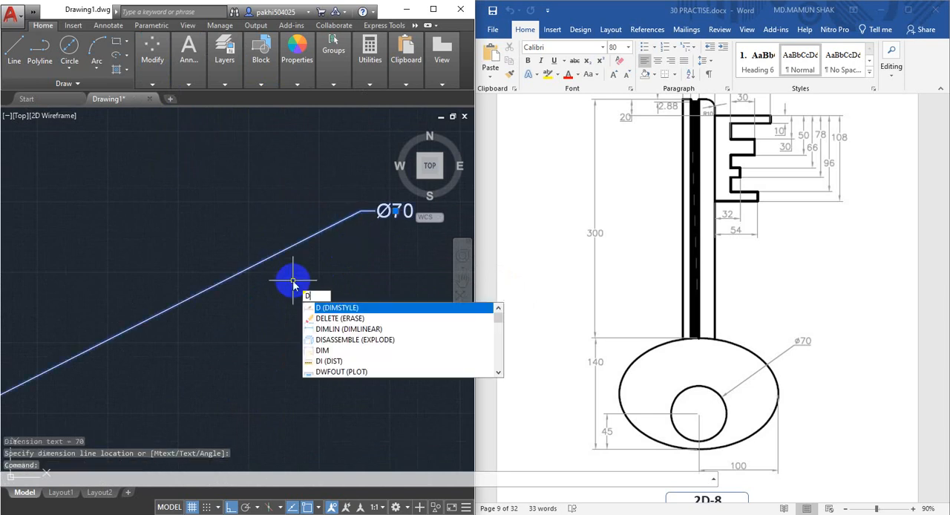
Set the text height to 1 in the Standard text style used by the Standard dimension style
key("Return")
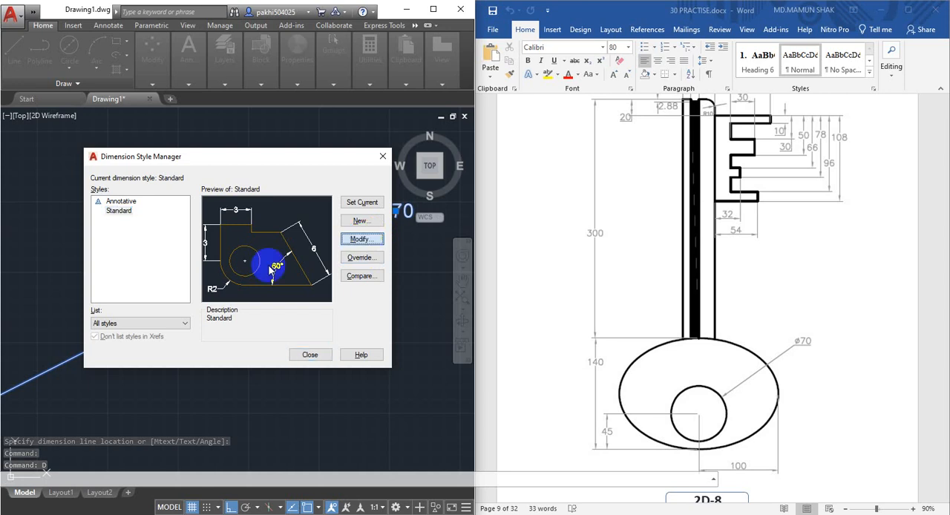
left_click(364, 239)
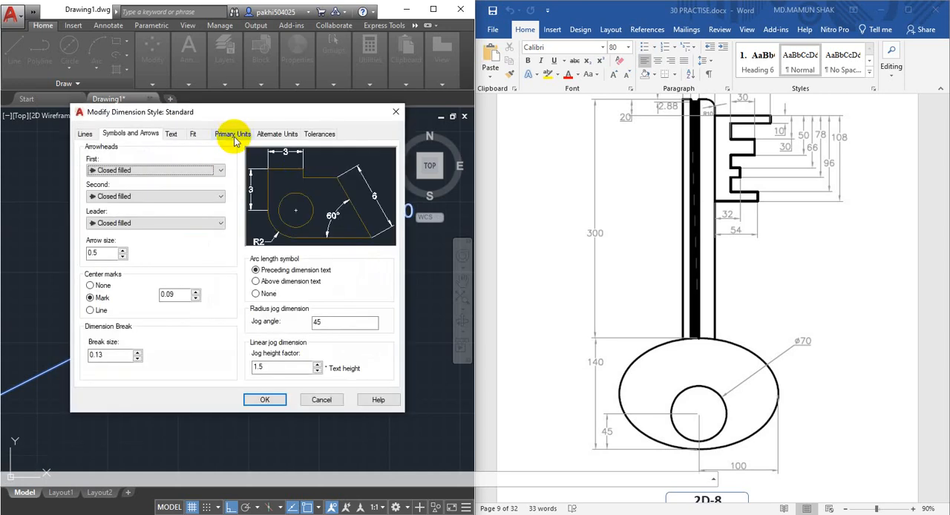
left_click(172, 134)
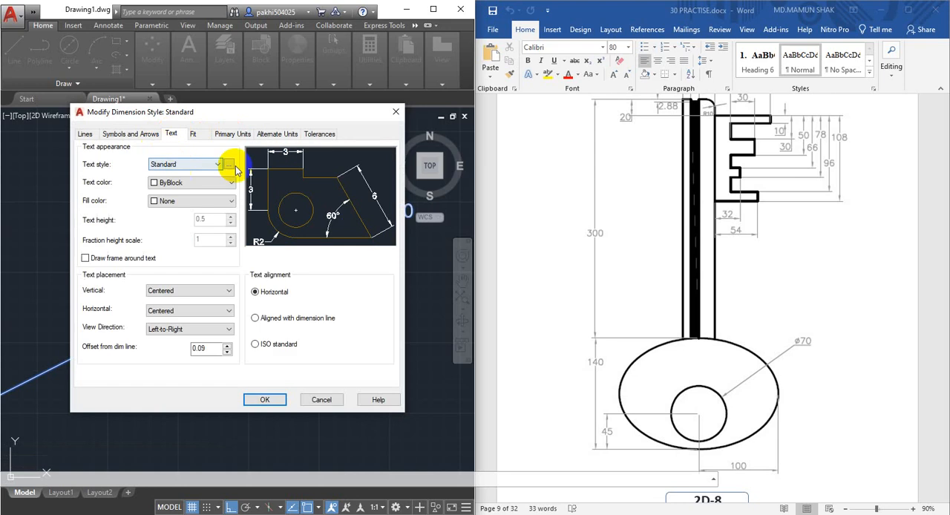
left_click(228, 164)
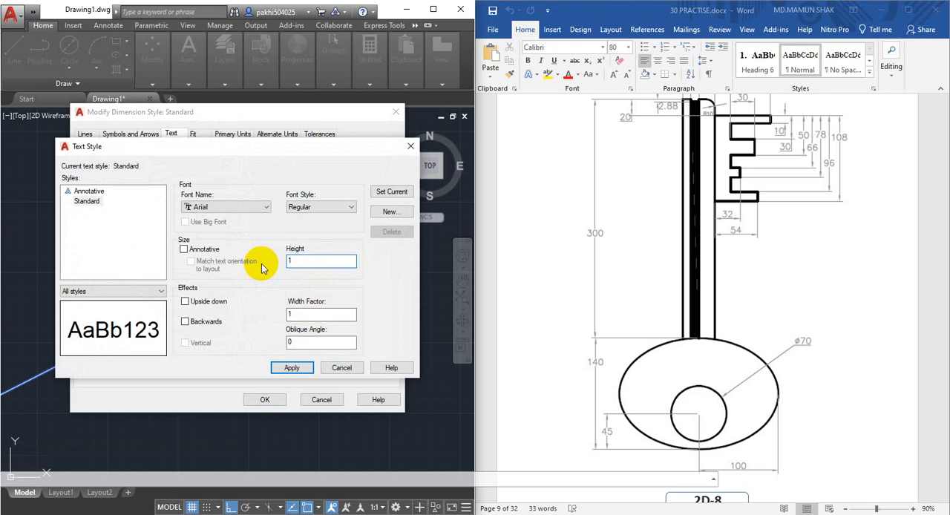
left_click(339, 369)
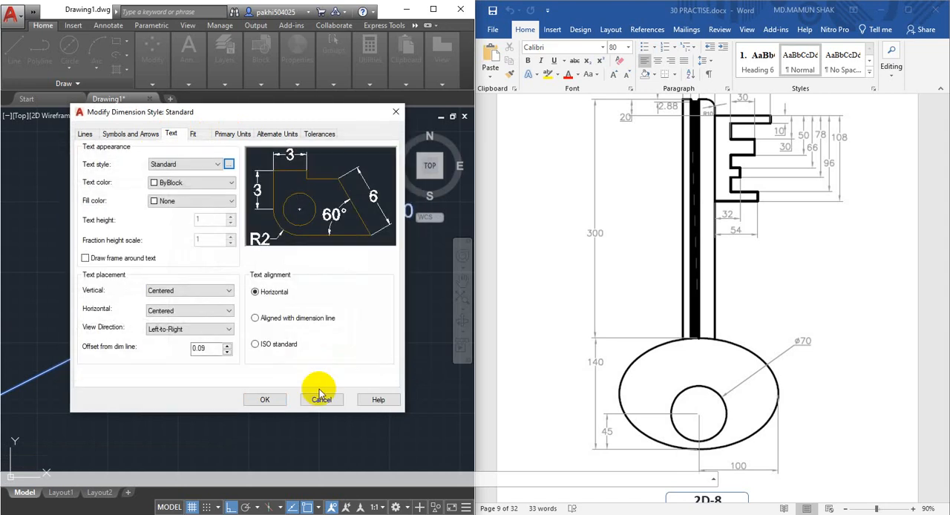
left_click(266, 400)
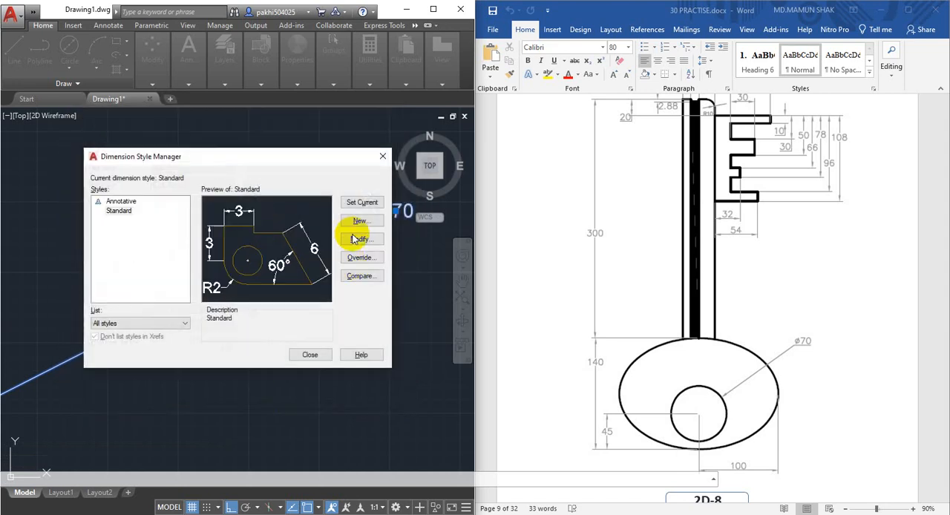
left_click(307, 355)
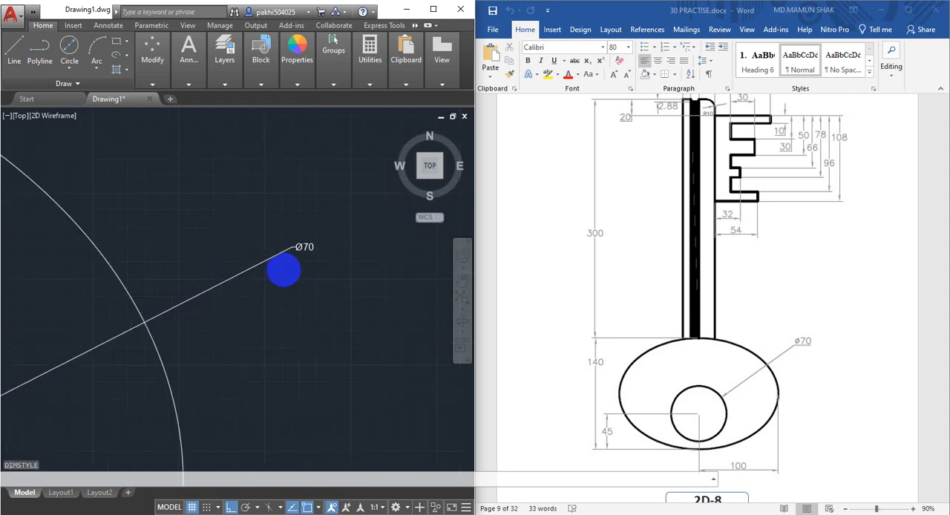
Dimension the ellipse's overall height between its lowest and highest points, placing the dimension line left of the bow
scroll(349, 241, "down", 3)
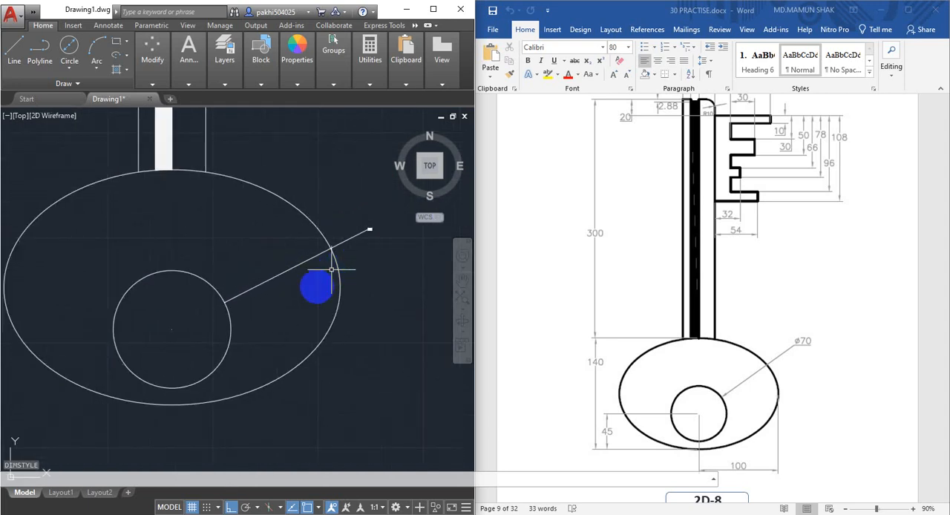
scroll(331, 270, "up", 3)
middle_click_drag(324, 292, 302, 296)
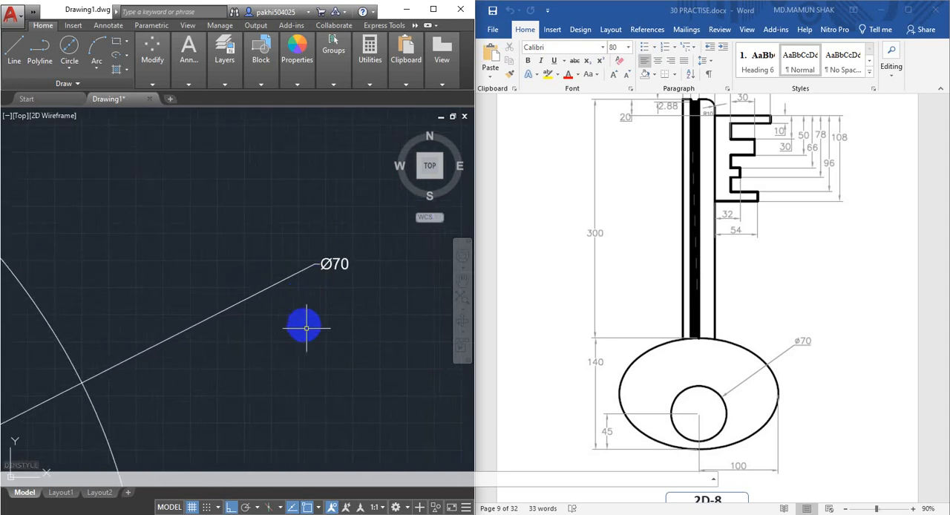
middle_click_drag(259, 319, 426, 289)
scroll(180, 272, "down", 4)
middle_click_drag(180, 272, 342, 278)
left_click(191, 59)
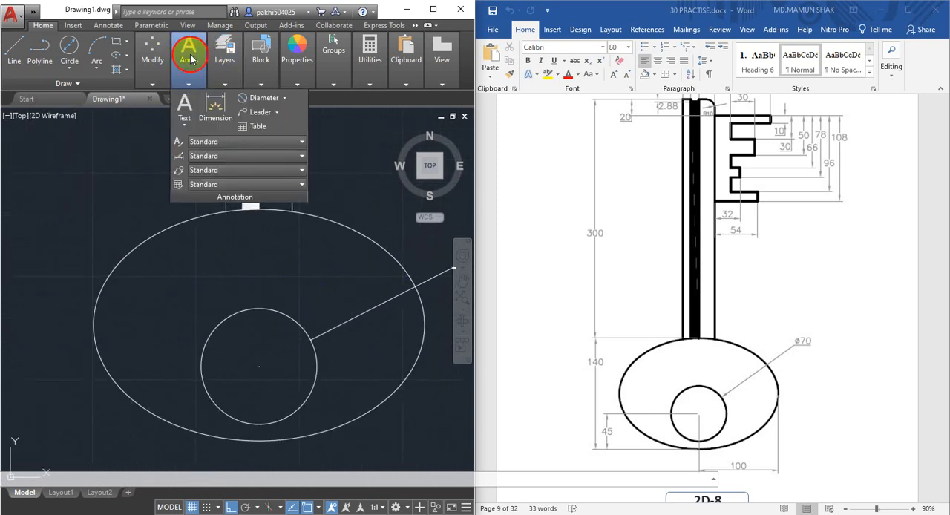
left_click(216, 106)
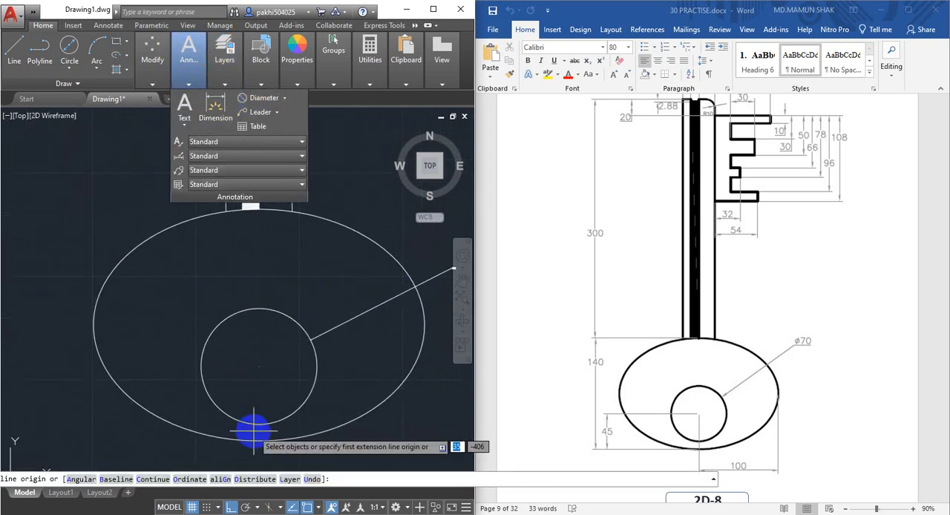
left_click(260, 441)
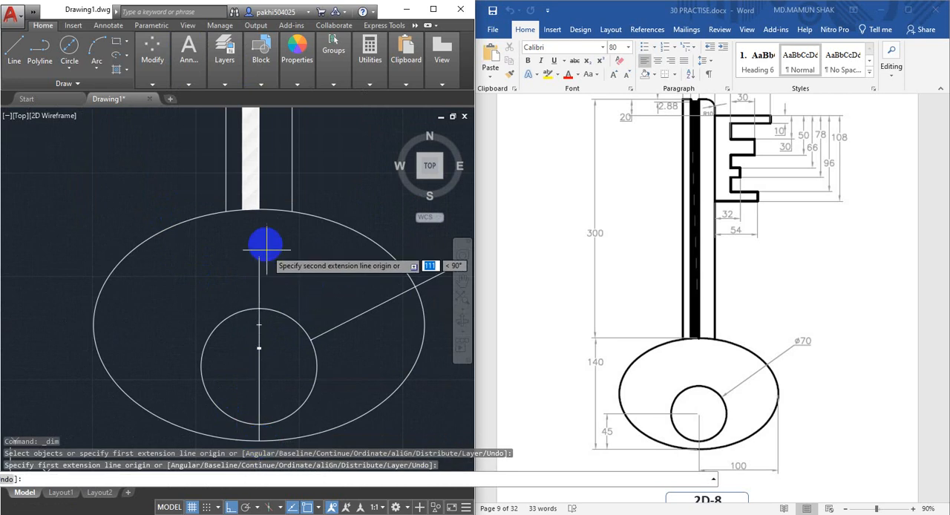
left_click(259, 211)
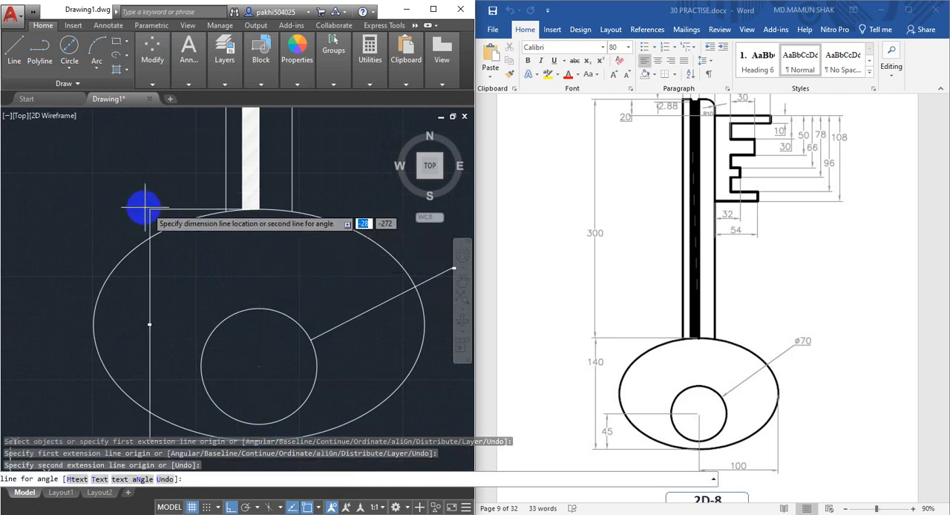
left_click(71, 237)
Dimension the vertical distance from the ellipse's lowest point to the hole's centre, placing the dimension line left of the hole
scroll(42, 322, "up", 5)
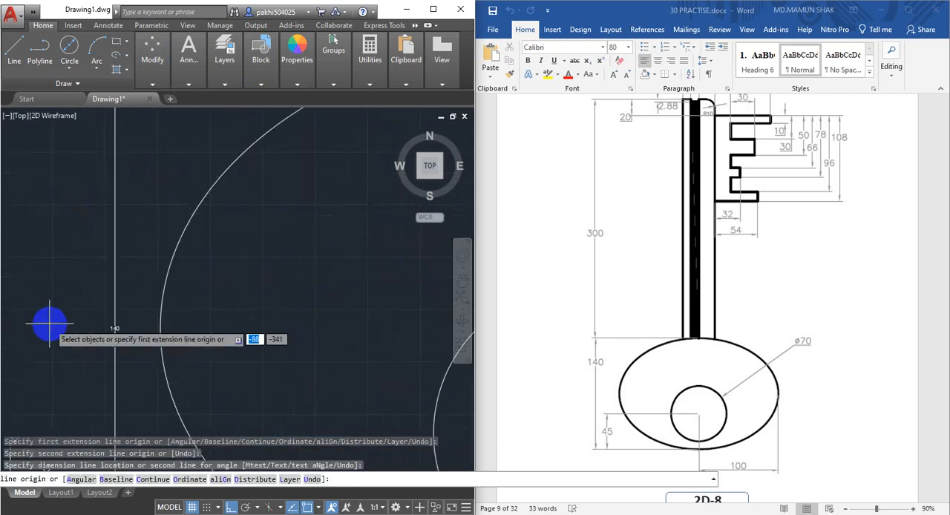
scroll(164, 341, "down", 5)
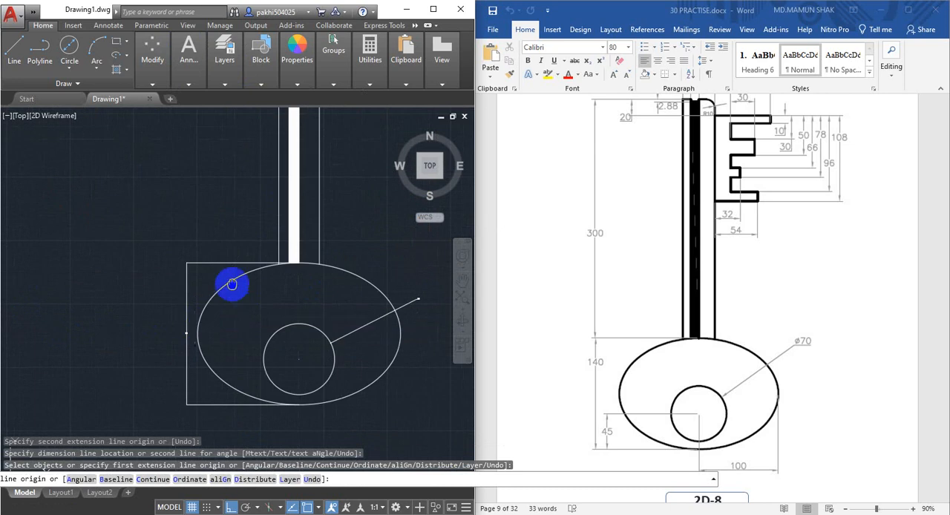
scroll(240, 312, "up", 5)
mouse_move(232, 259)
middle_mouse_down()
mouse_move(207, 251)
mouse_move(204, 181)
middle_mouse_up()
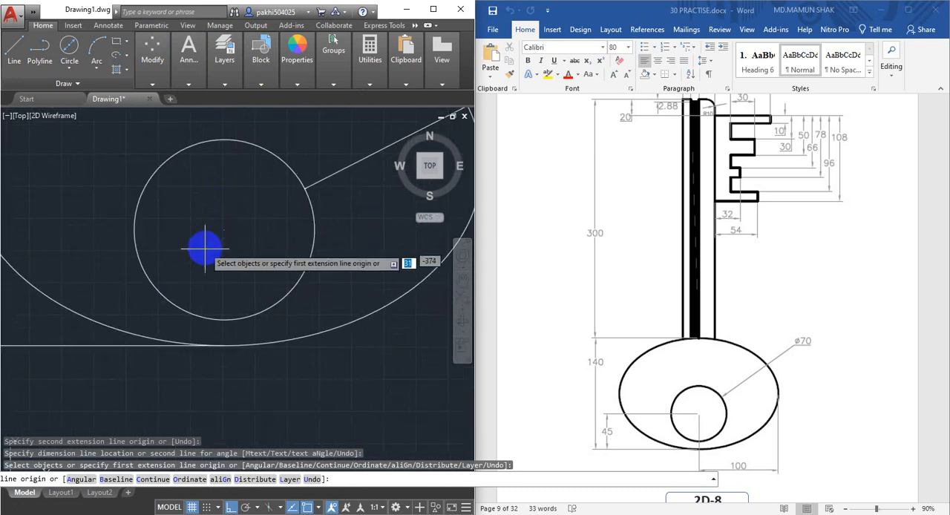
scroll(203, 248, "down", 5)
scroll(208, 283, "up", 5)
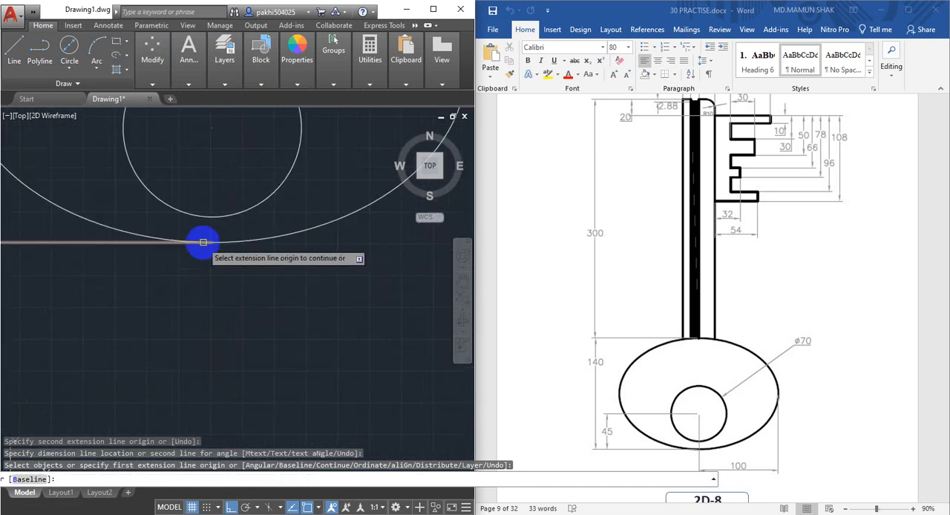
left_click(213, 242)
left_click(212, 126)
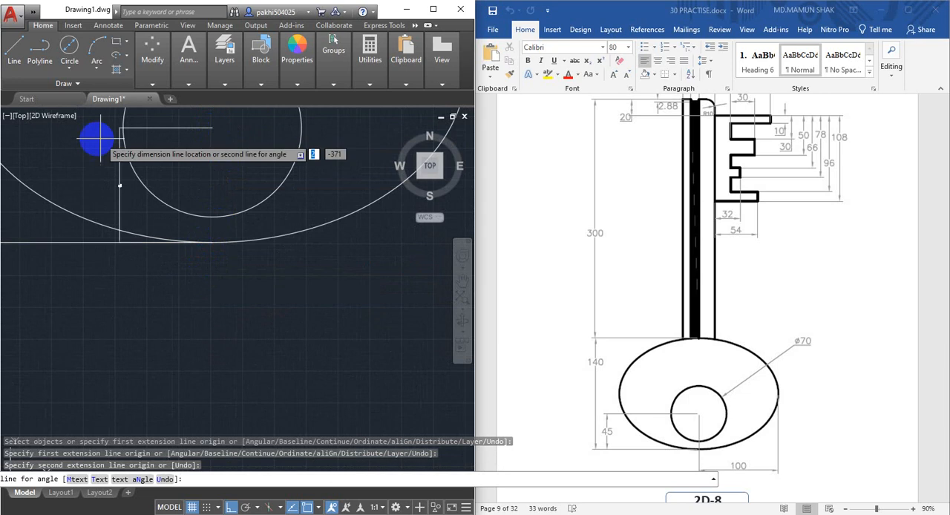
middle_click_drag(110, 147, 225, 171)
left_click(172, 163)
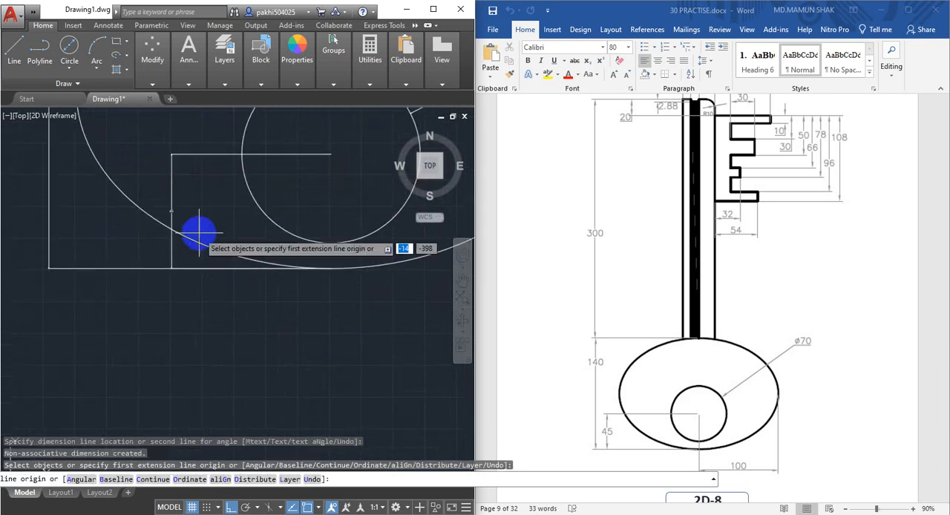
Dimension the horizontal distance from the ellipse's rightmost point to the hole's centre, placing the dimension line below the bow
middle_click_drag(199, 233, 121, 250)
scroll(267, 220, "down", 4)
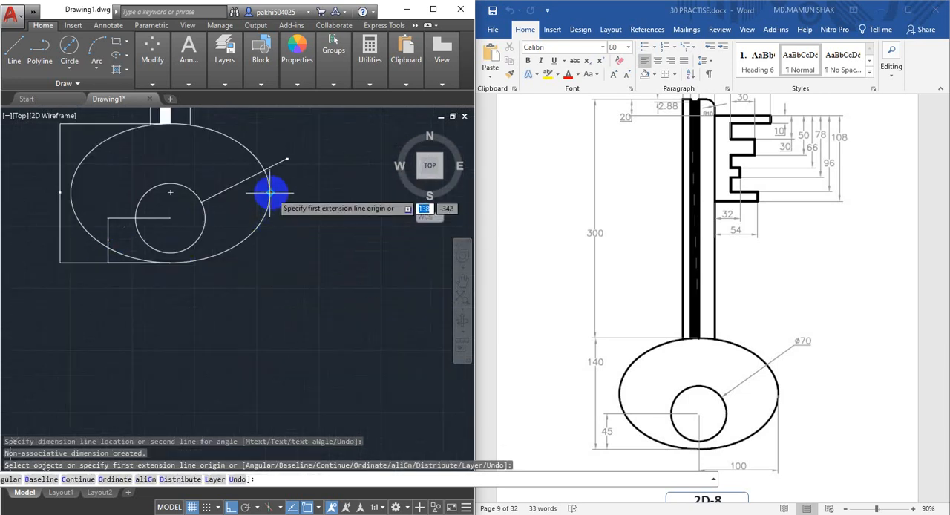
left_click(266, 206)
left_click(171, 218)
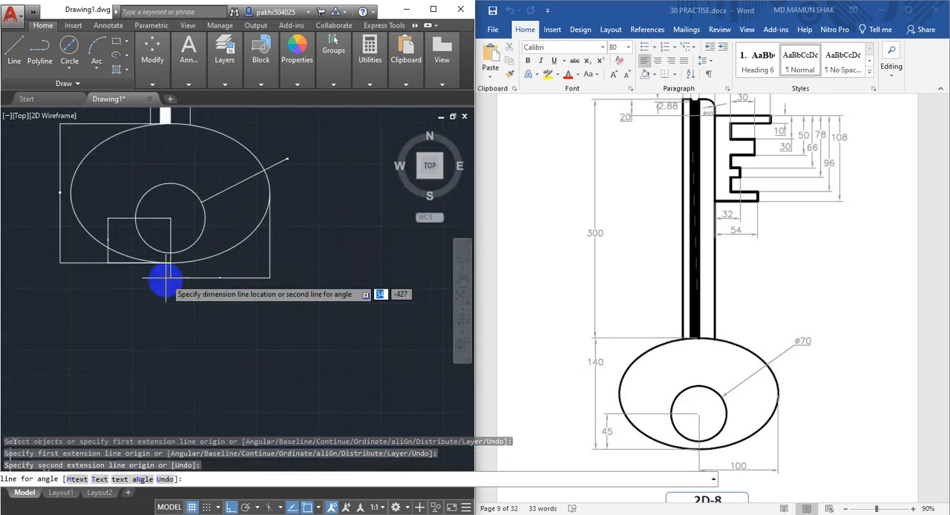
left_click(169, 284)
Dimension the width of the hatched groove at the shaft's upper end, placing the dimension line just above the shaft
scroll(245, 294, "up", 8)
scroll(128, 260, "up", 2)
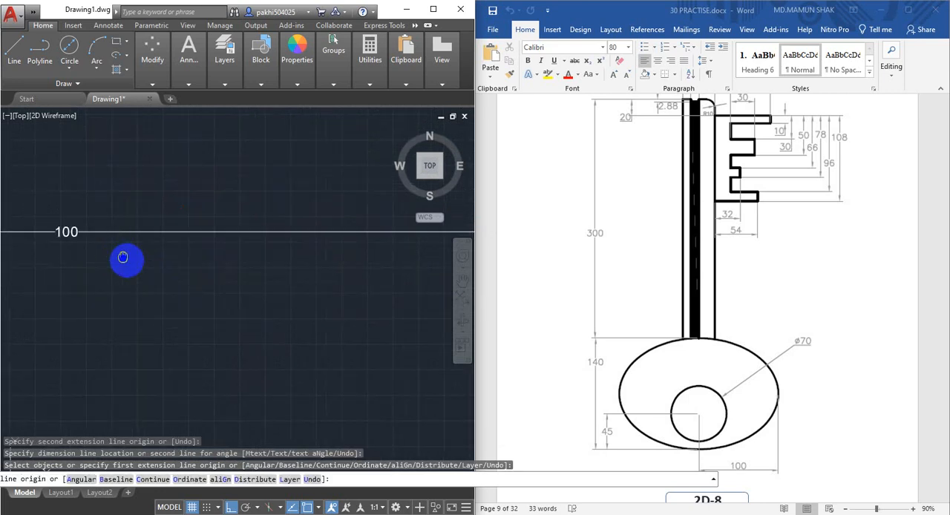
middle_click_drag(124, 259, 234, 291)
scroll(233, 291, "down", 8)
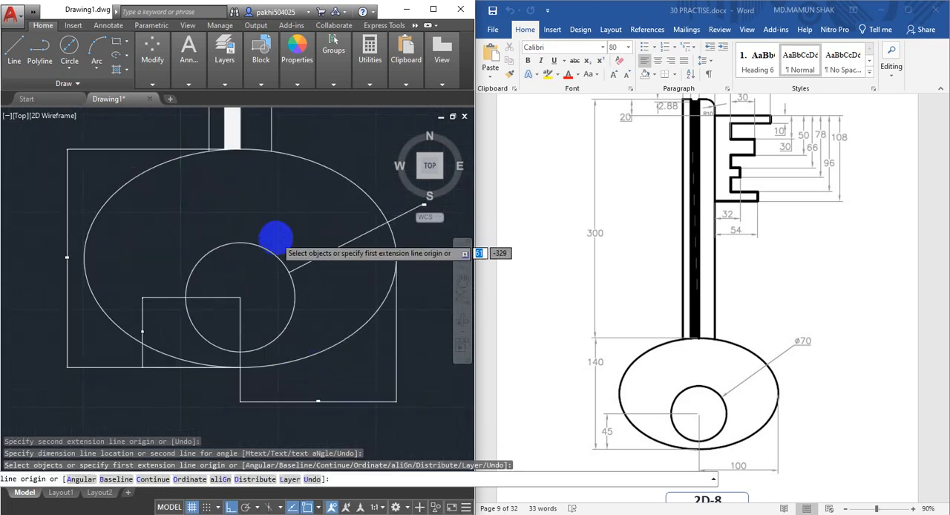
middle_click_drag(274, 235, 288, 403)
scroll(271, 156, "up", 8)
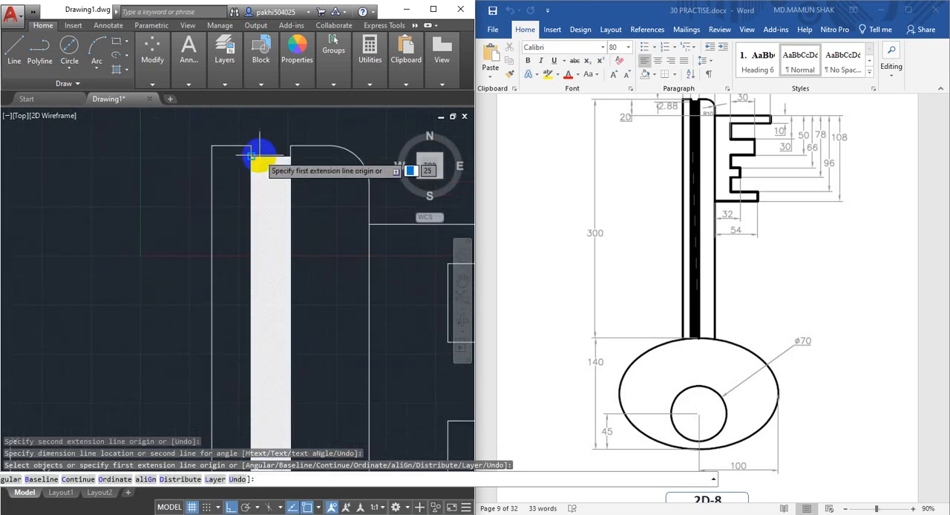
middle_click_drag(253, 169, 240, 290)
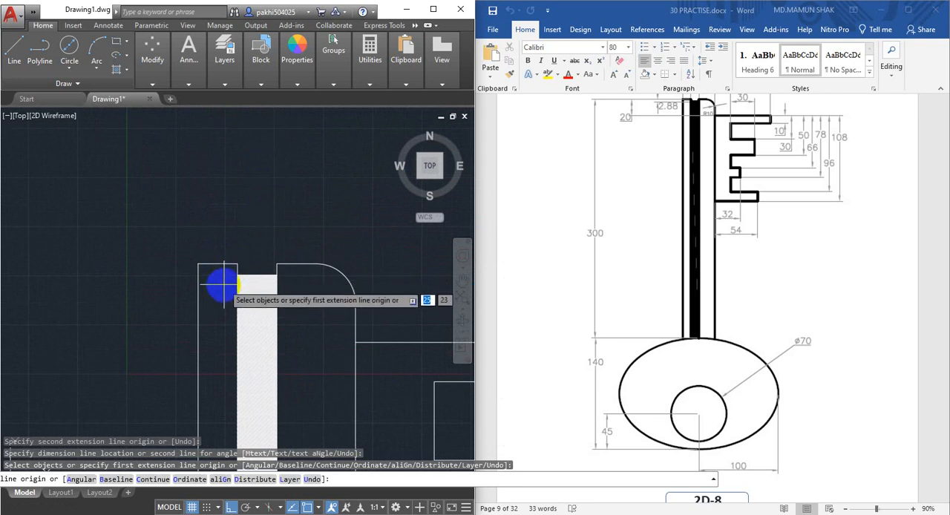
left_click(244, 262)
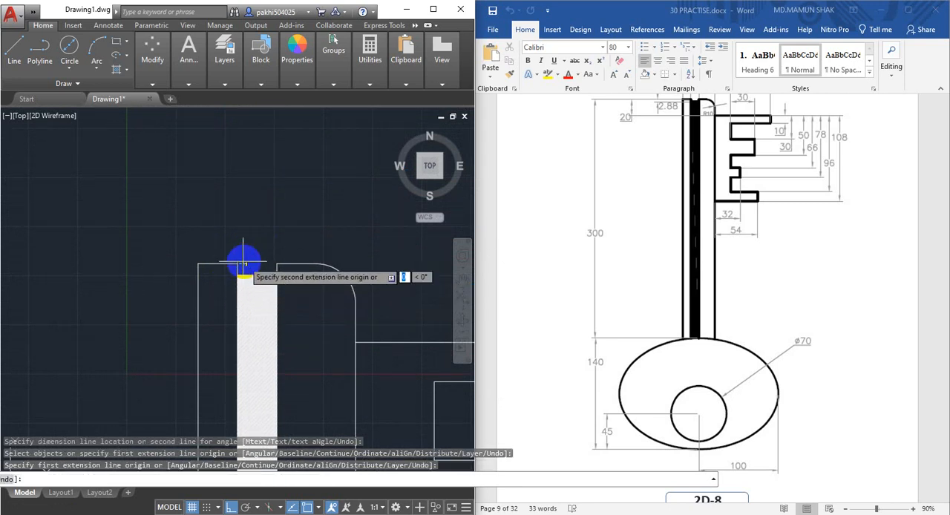
left_click(276, 263)
left_click(182, 255)
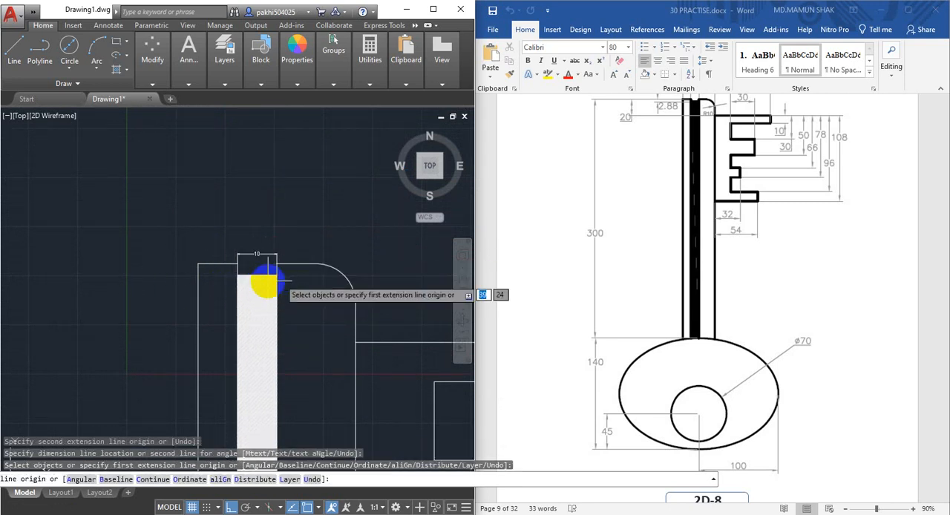
Dimension the shaft's full width between its outer edges, placing the dimension line above the groove width dimension
scroll(256, 280, "up", 4)
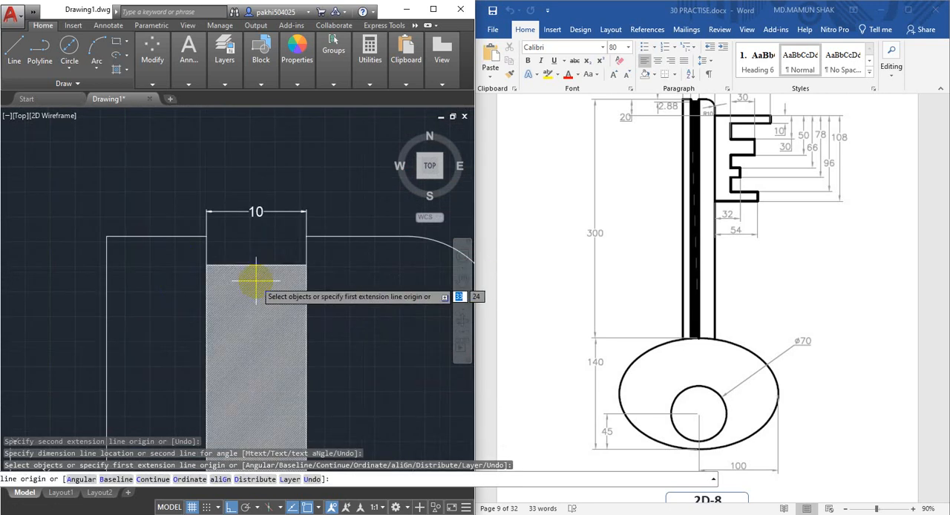
left_click(106, 237)
scroll(229, 269, "down", 2)
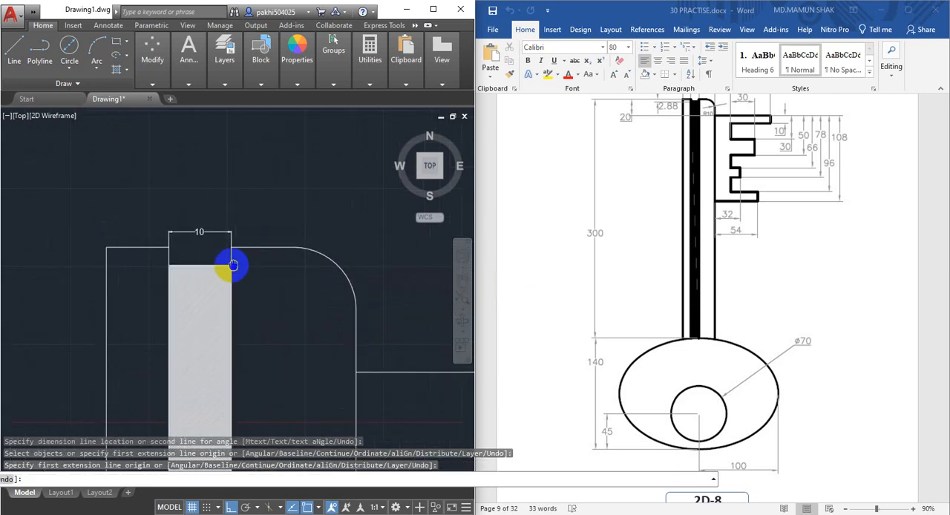
left_click(352, 371)
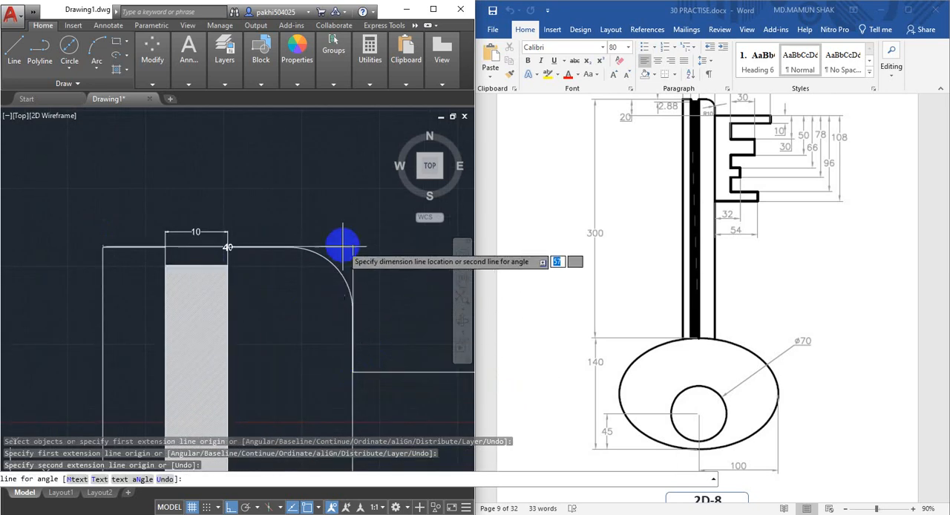
left_click(334, 188)
Dimension the horizontal distance from the shaft's right edge to the first notch's inner corner, placing the dimension line above the bit
scroll(355, 305, "down", 1)
middle_click_drag(336, 298, 221, 254)
scroll(329, 326, "down", 1)
middle_click_drag(327, 325, 214, 305)
scroll(202, 300, "up", 1)
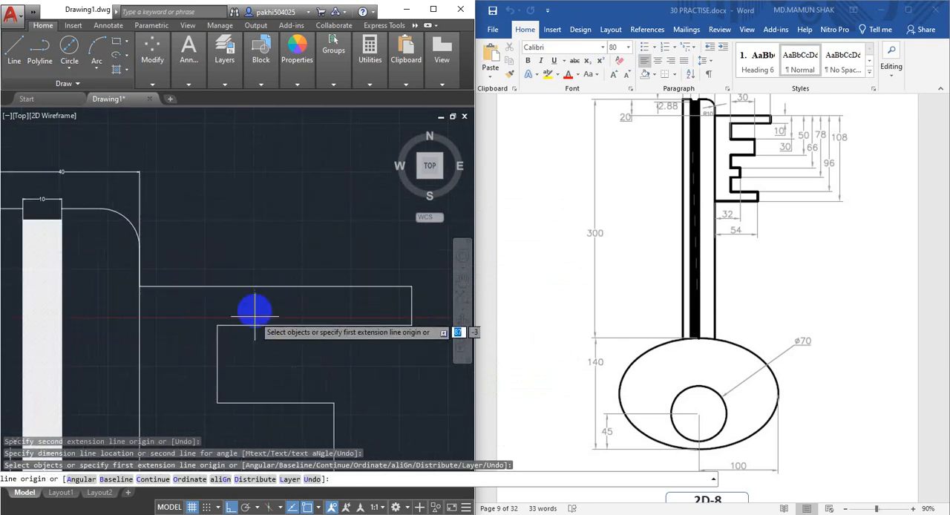
left_click(143, 286)
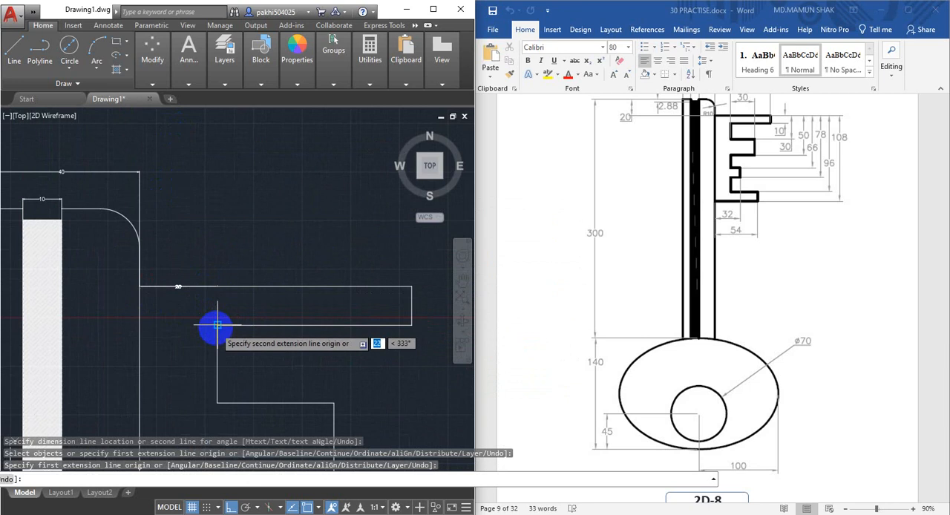
left_click(216, 325)
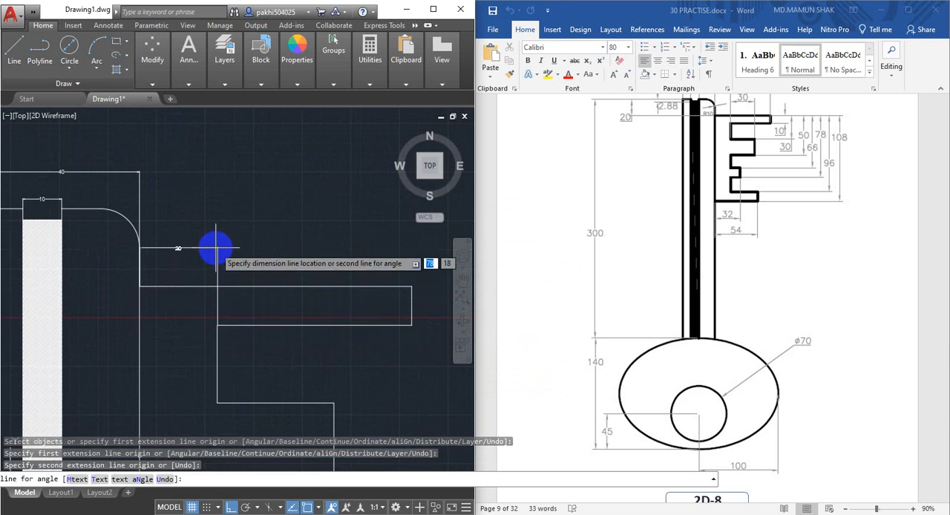
left_click(216, 248)
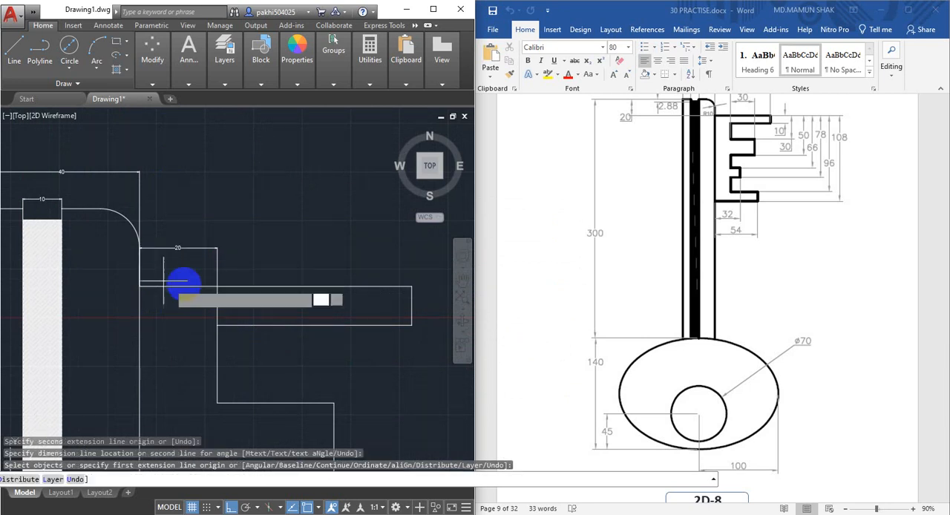
Dimension the uppermost tooth's projection from the notch line to its outer end, aligning the dimension line with the previous one
left_click(411, 286)
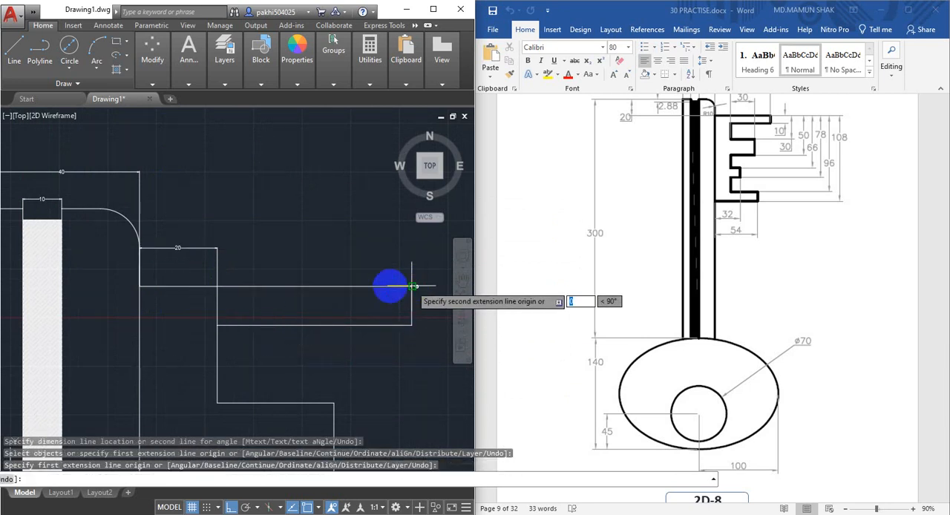
left_click(217, 286)
left_click(216, 248)
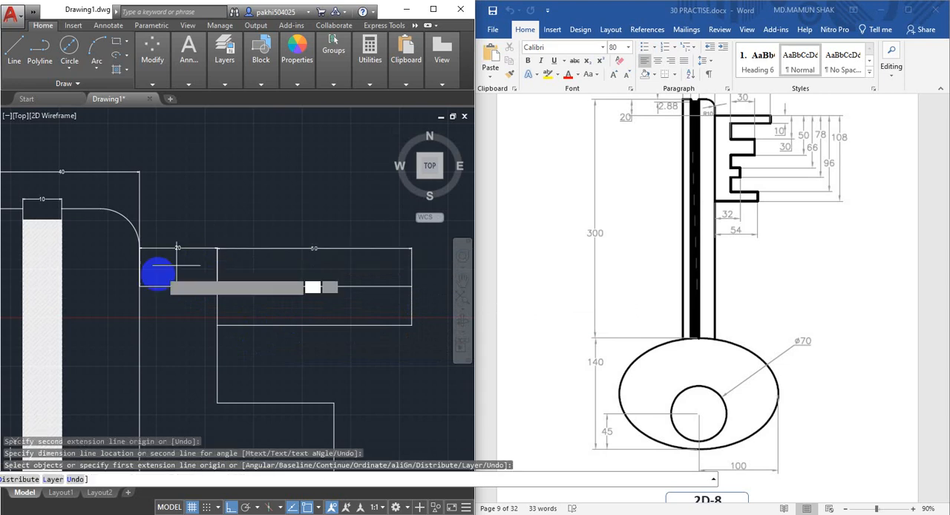
Dimension the thickness of the uppermost tooth, placing the dimension line just beyond its outer end
middle_click_drag(314, 283, 196, 226)
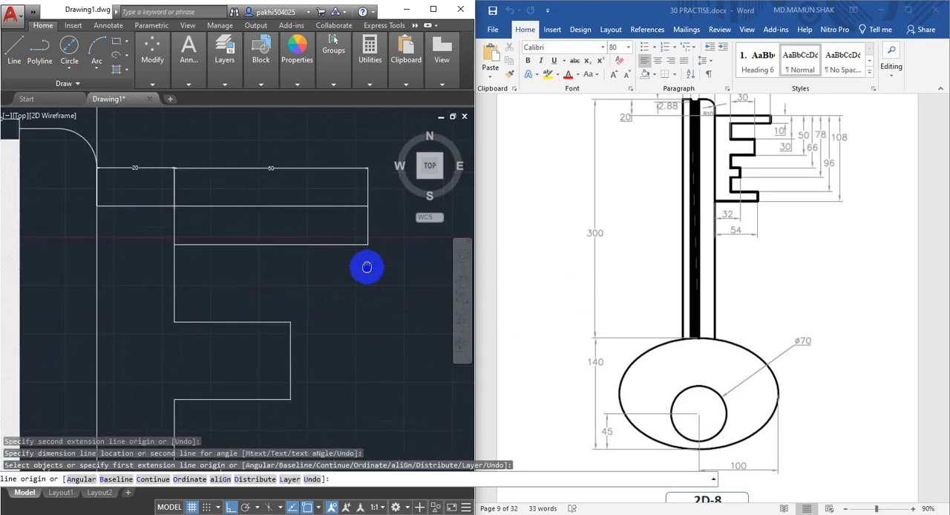
left_click(300, 264)
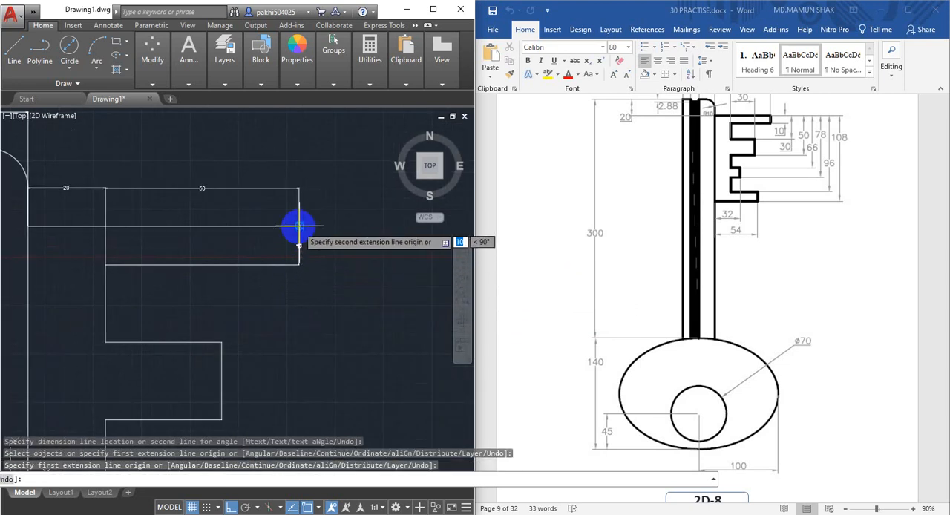
left_click(299, 225)
left_click(318, 231)
scroll(324, 324, "down", 2)
middle_click_drag(328, 323, 254, 325)
left_click(221, 66)
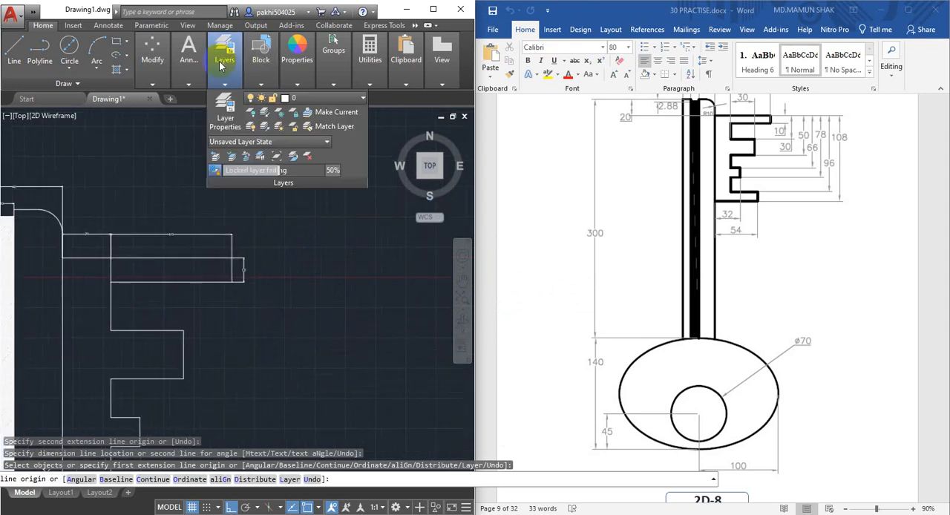
left_click(225, 117)
left_click(35, 39)
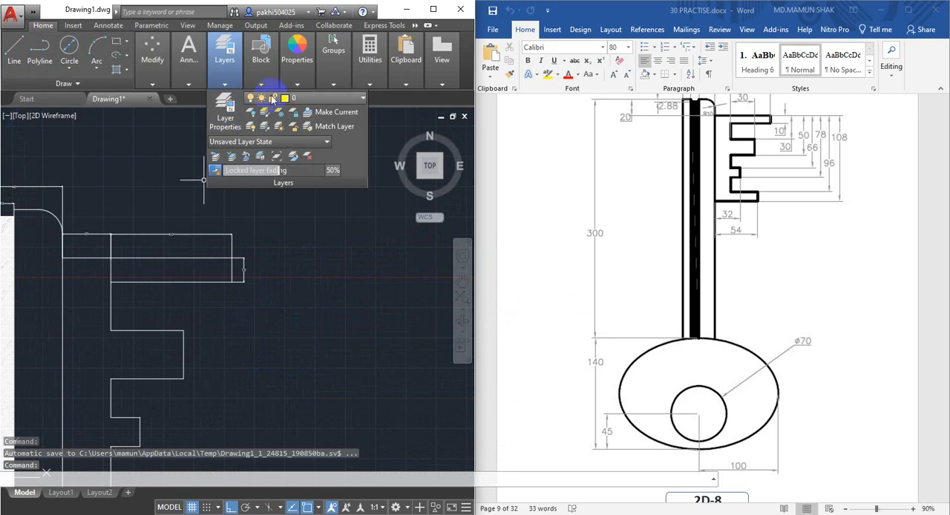
Dimension the vertical distance from the bit's top edge to the second tooth's upper edge, placing it outside the tooth thickness dimension
left_click(191, 62)
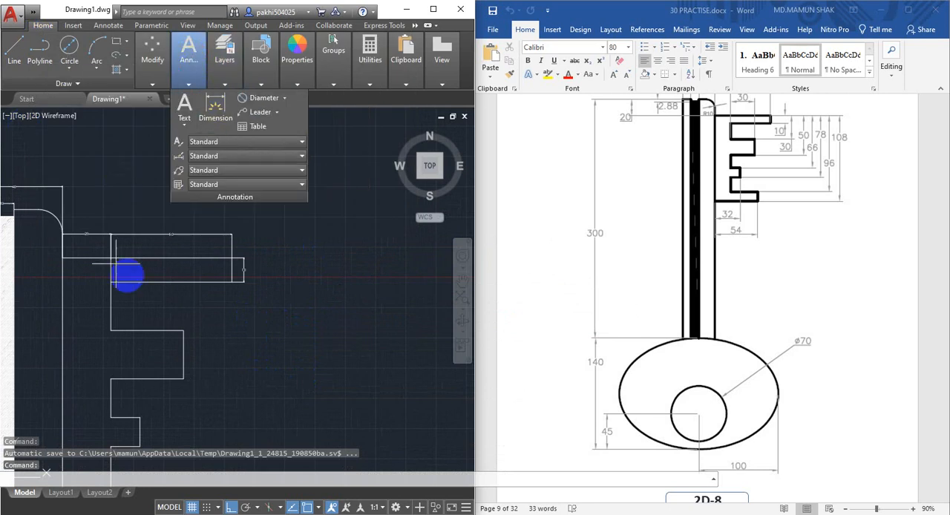
key("Return")
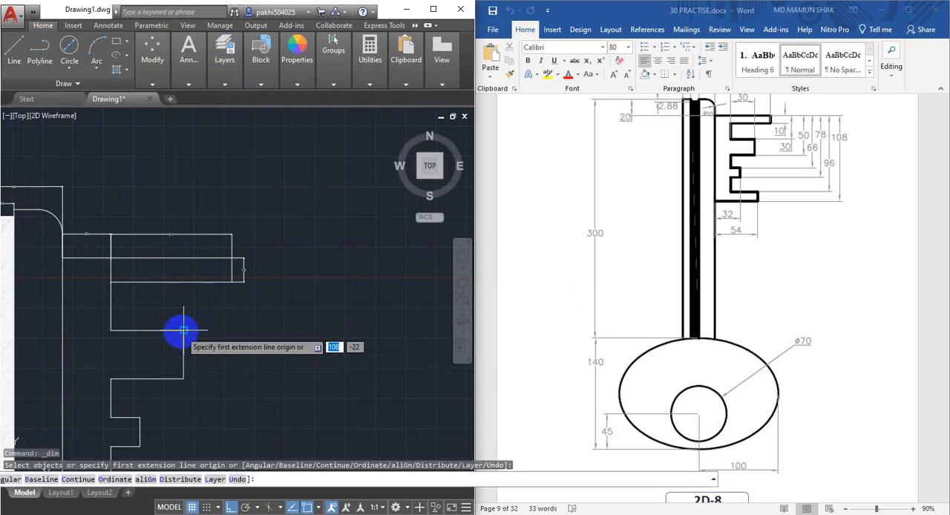
left_click(181, 331)
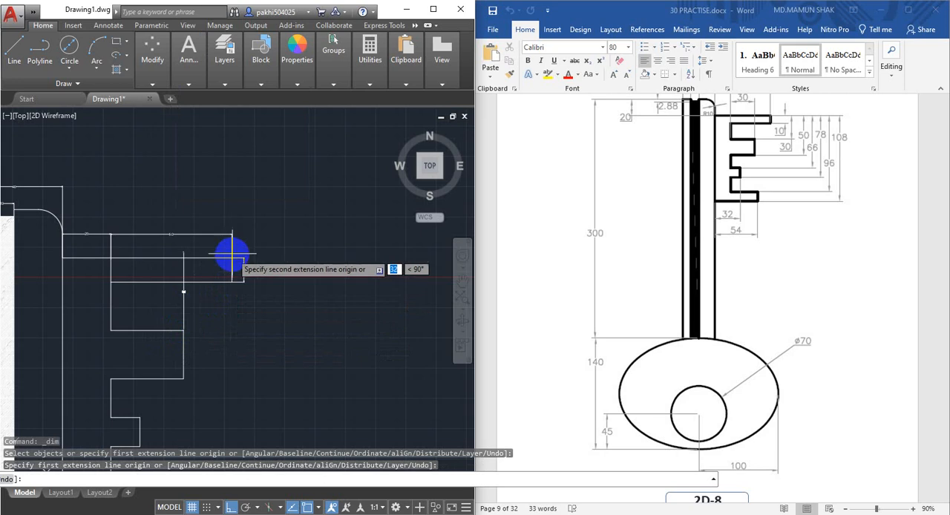
left_click(233, 261)
left_click(288, 279)
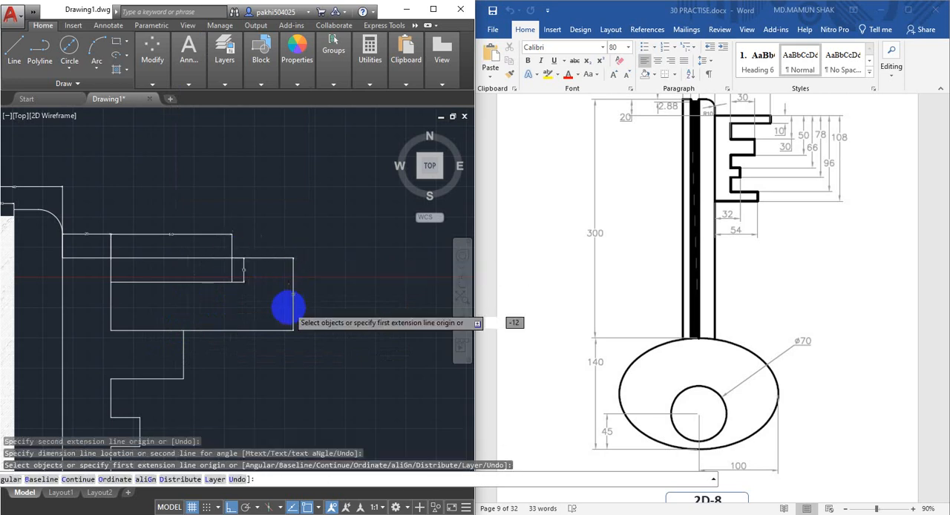
Dimension the vertical distance from the bit's top edge to the second tooth's lower edge, placing it just outside the previous dimension
scroll(288, 305, "up", 2)
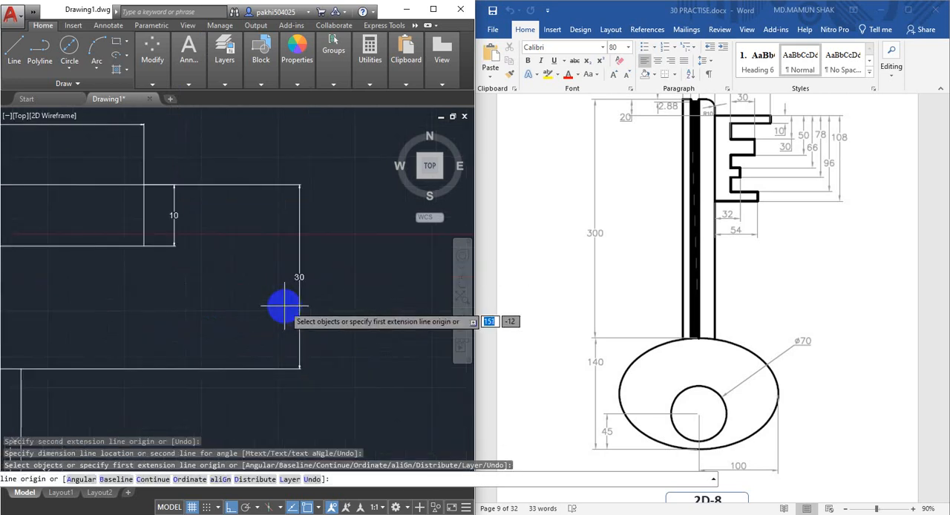
scroll(282, 303, "down", 2)
middle_click_drag(278, 302, 272, 229)
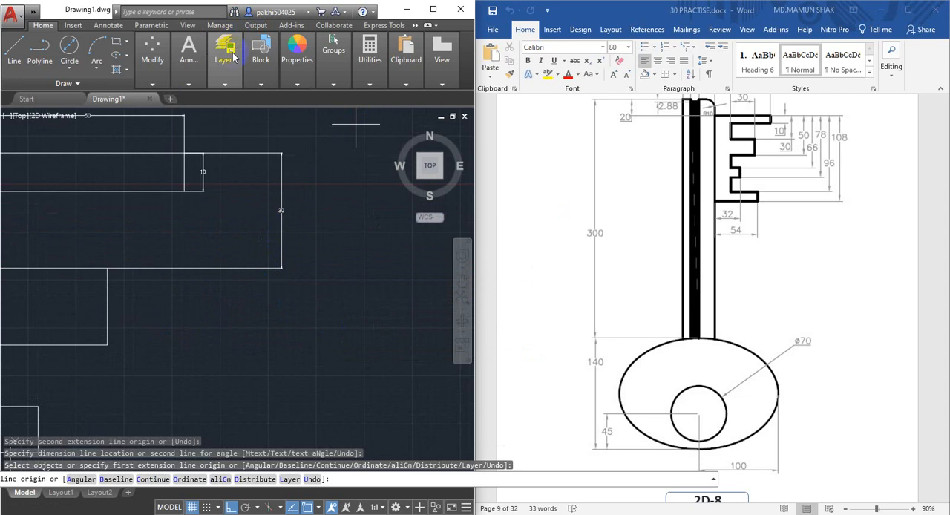
mouse_move(180, 58)
left_click(207, 117)
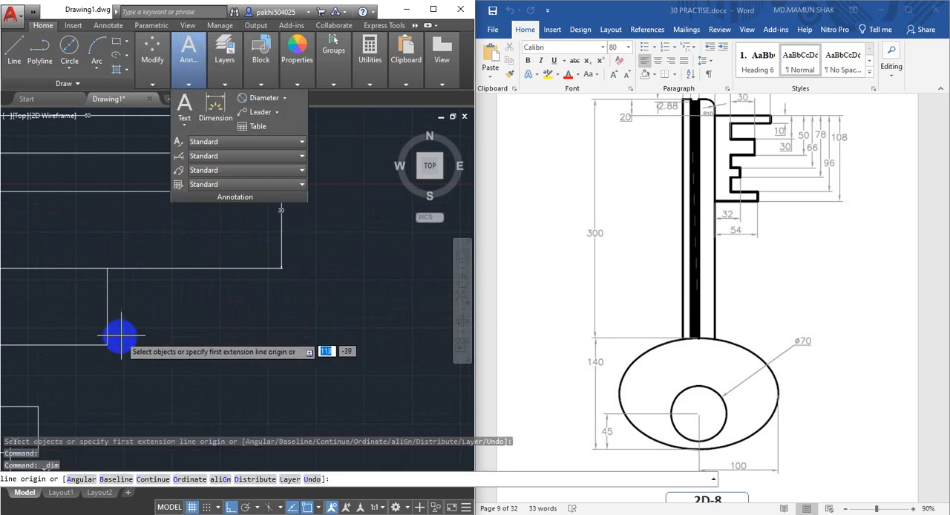
left_click(108, 342)
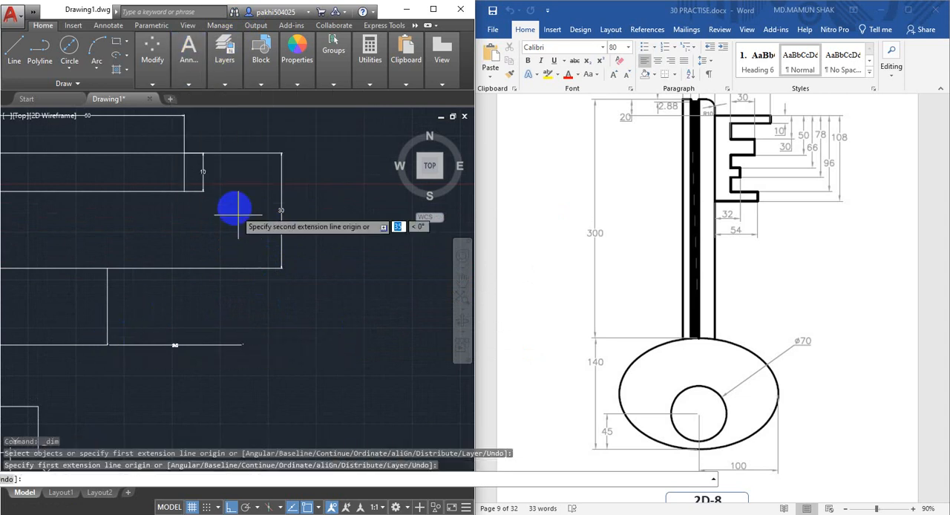
left_click(185, 153)
left_click(314, 171)
Dimension the vertical distance from the bit's top edge to the short third tooth's upper edge, placing it outside the existing vertical dimensions
scroll(290, 260, "down", 3)
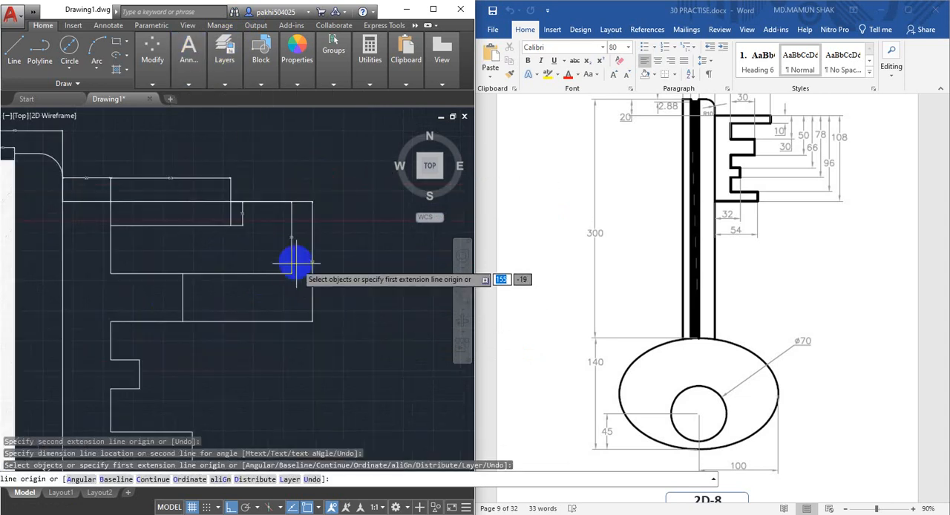
mouse_move(231, 65)
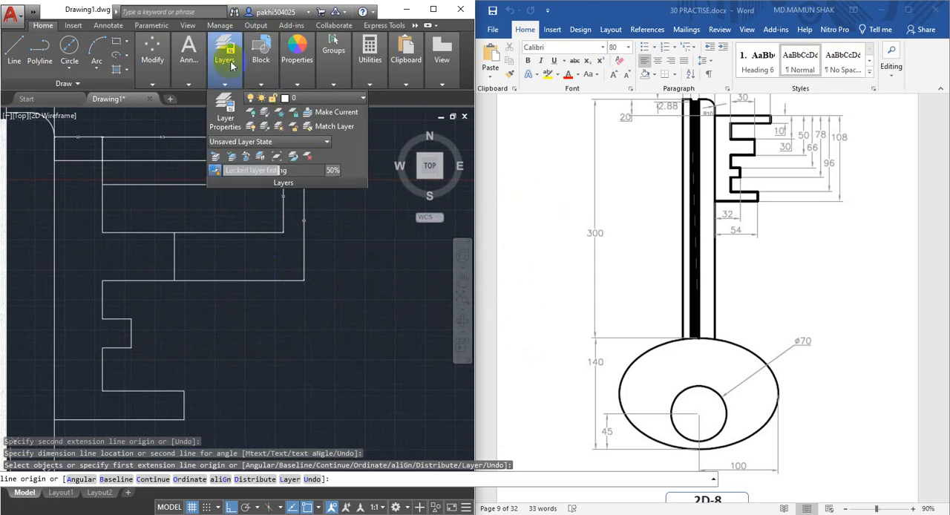
mouse_move(197, 74)
left_click(212, 102)
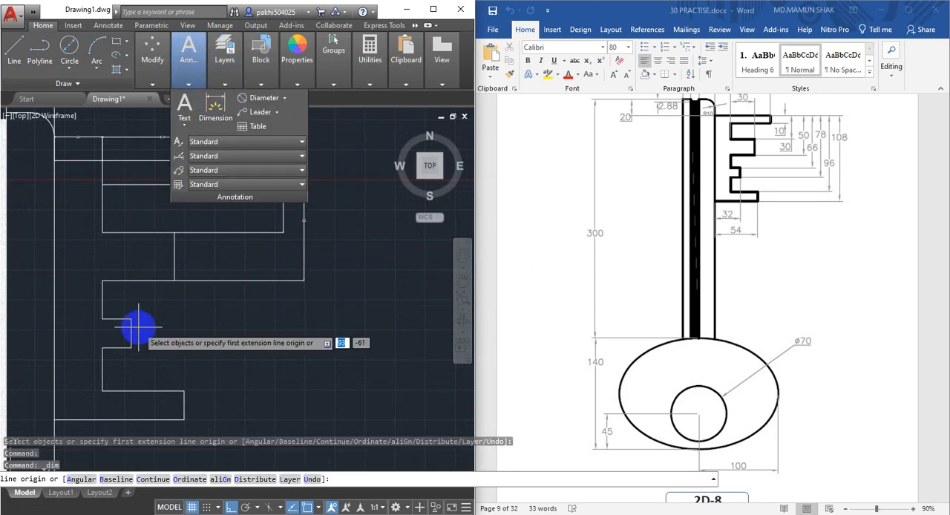
left_click(130, 319)
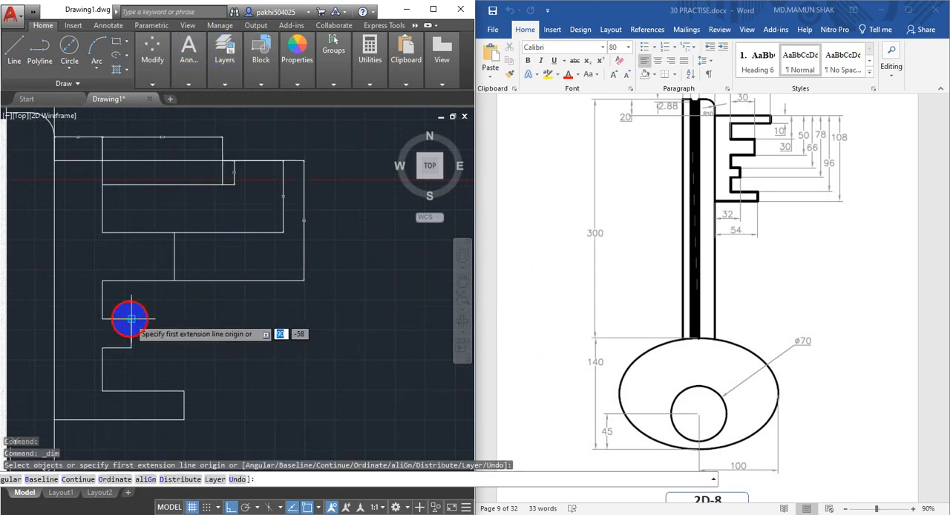
left_click(235, 160)
left_click(339, 186)
Dimension the vertical distance from the bit's top edge to the short third tooth's lower edge, placing it outside the previous dimension
scroll(337, 254, "up", 4)
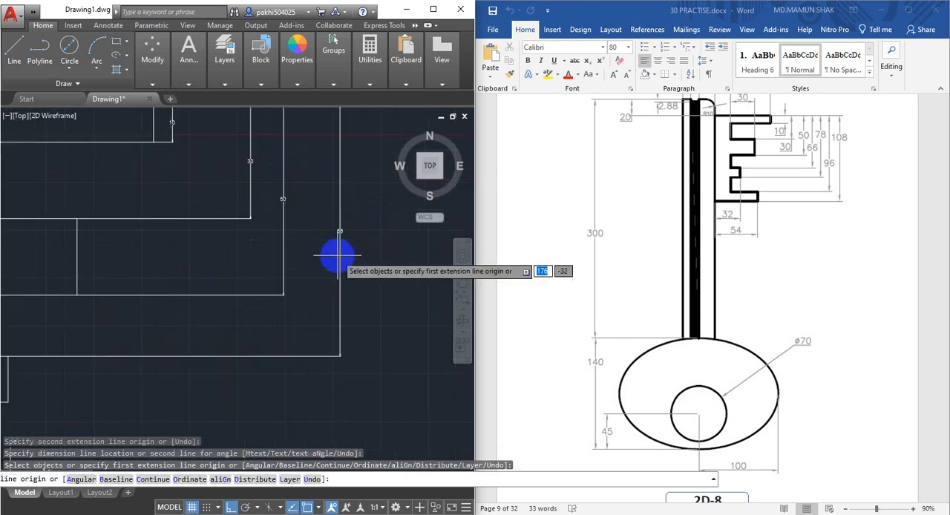
scroll(337, 254, "down", 6)
scroll(222, 334, "up", 2)
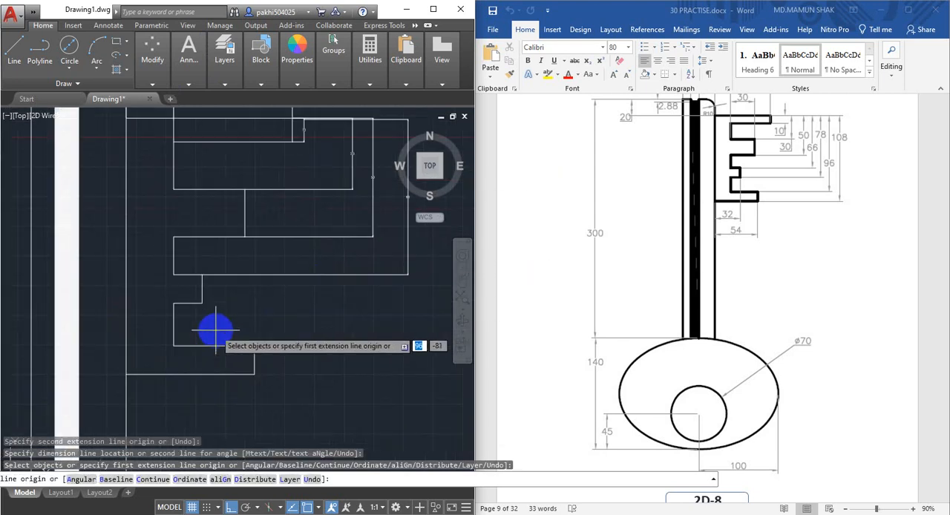
left_click(197, 307)
middle_click_drag(340, 169, 314, 186)
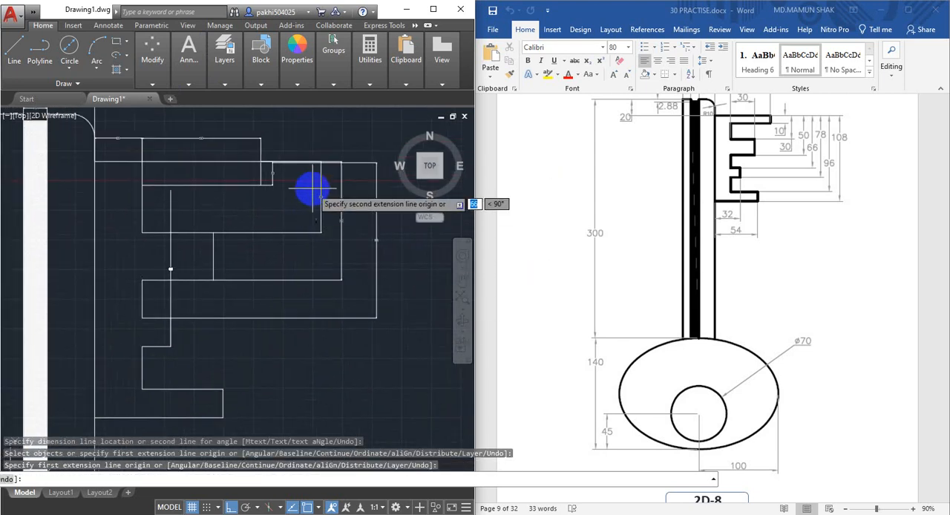
scroll(270, 170, "up", 3)
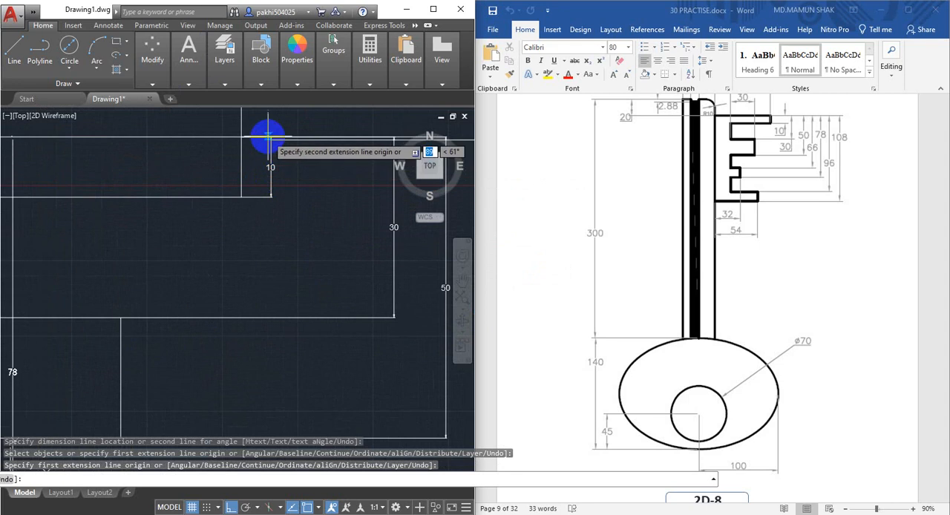
left_click(271, 138)
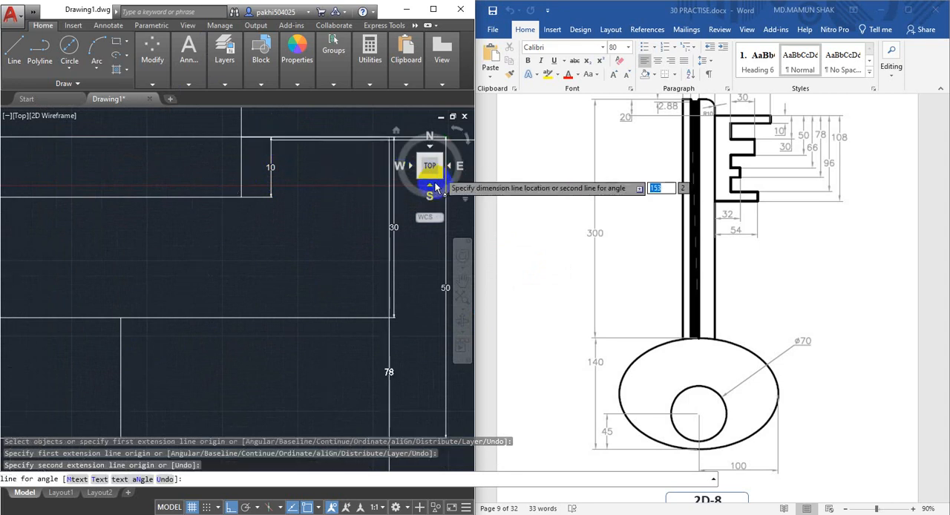
scroll(358, 209, "down", 3)
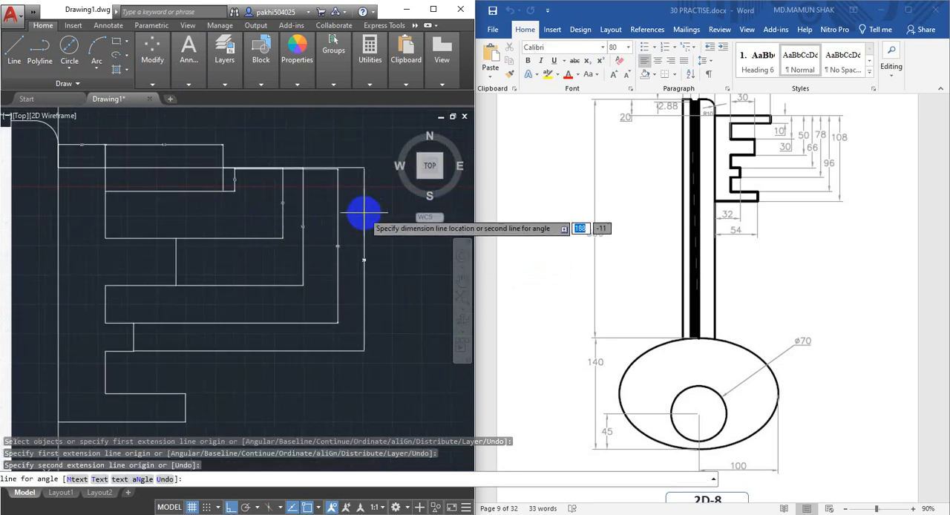
left_click(362, 214)
Dimension the vertical distance from the bit's top edge to the lowest tooth's upper edge, placing it outside the existing vertical dimensions
middle_click_drag(215, 341, 216, 311)
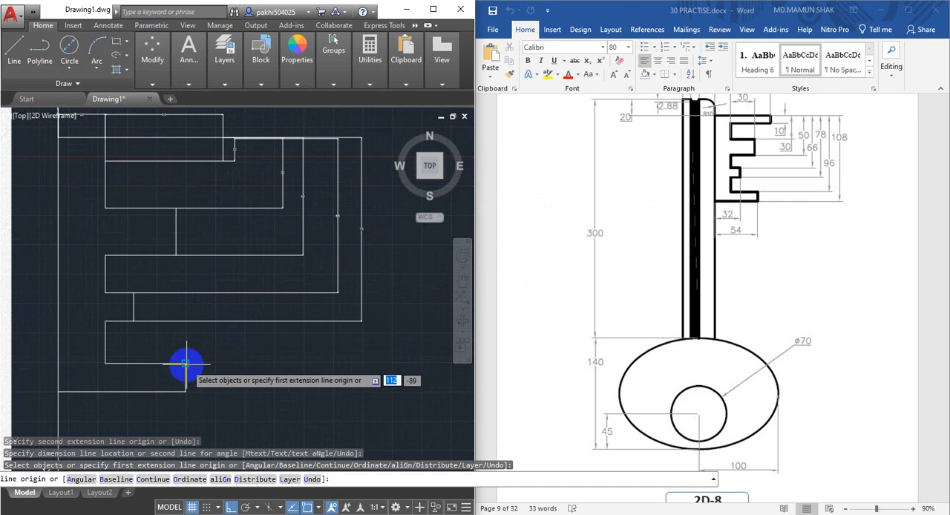
left_click(186, 363)
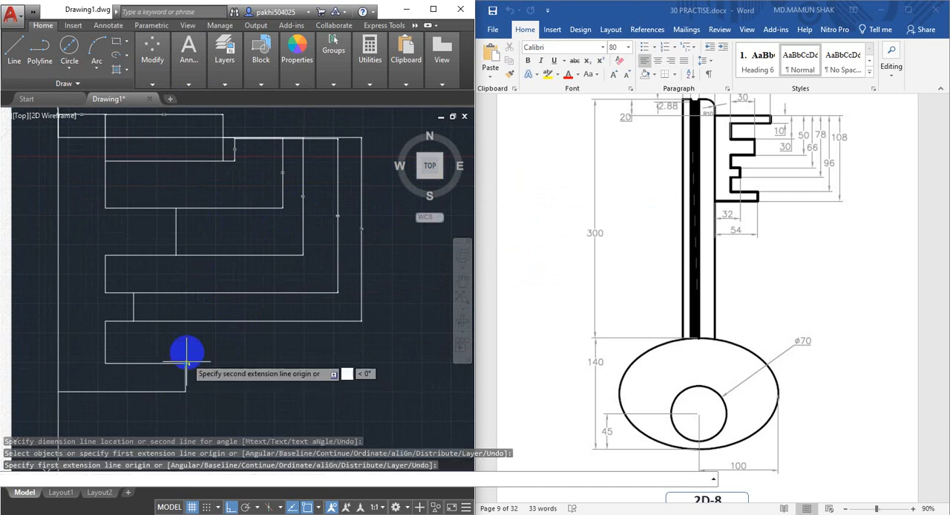
left_click(223, 138)
left_click(380, 161)
Dimension the bit's full height from its top edge to the lowest tooth's lower edge, placing it as the outermost vertical dimension
scroll(371, 258, "up", 5)
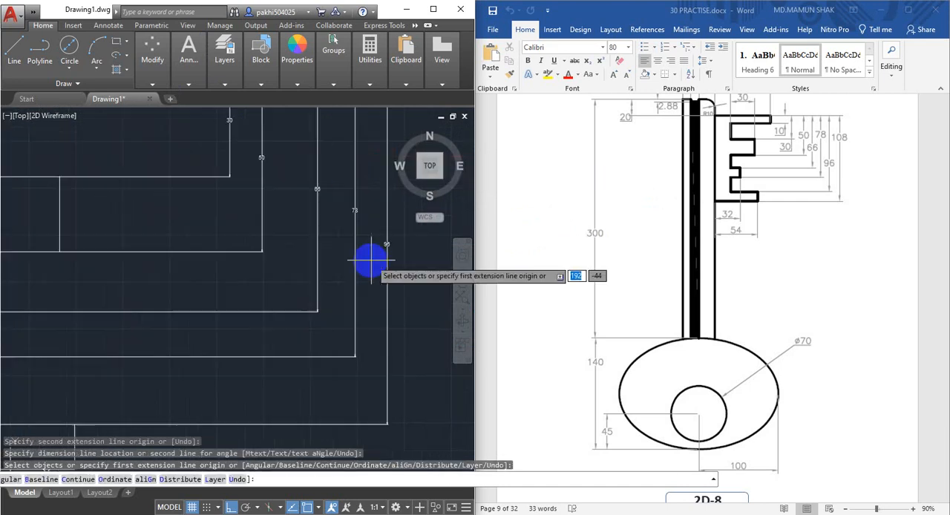
scroll(311, 194, "down", 4)
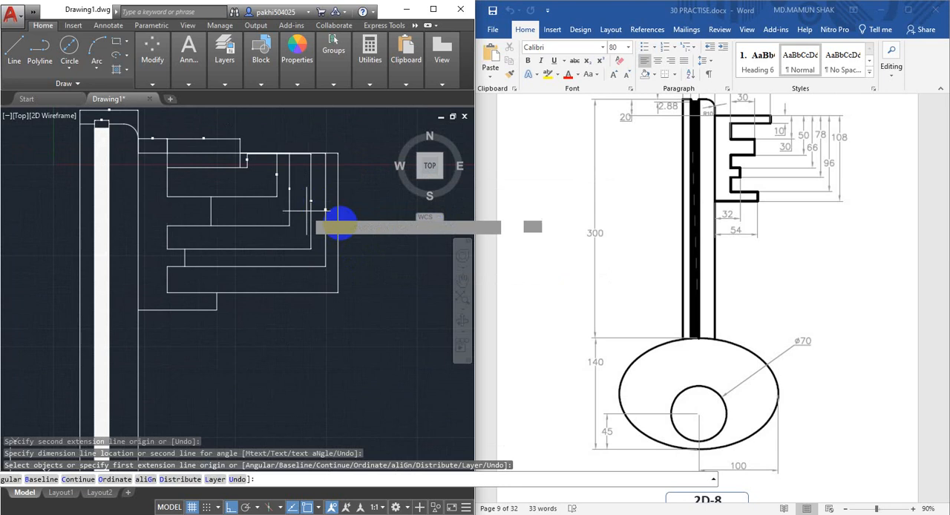
left_click(217, 309)
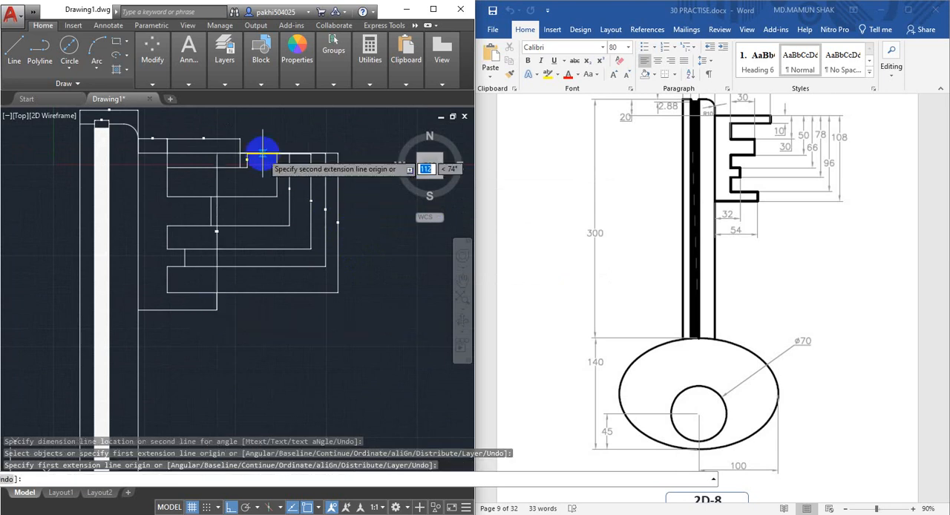
left_click(244, 155)
left_click(354, 166)
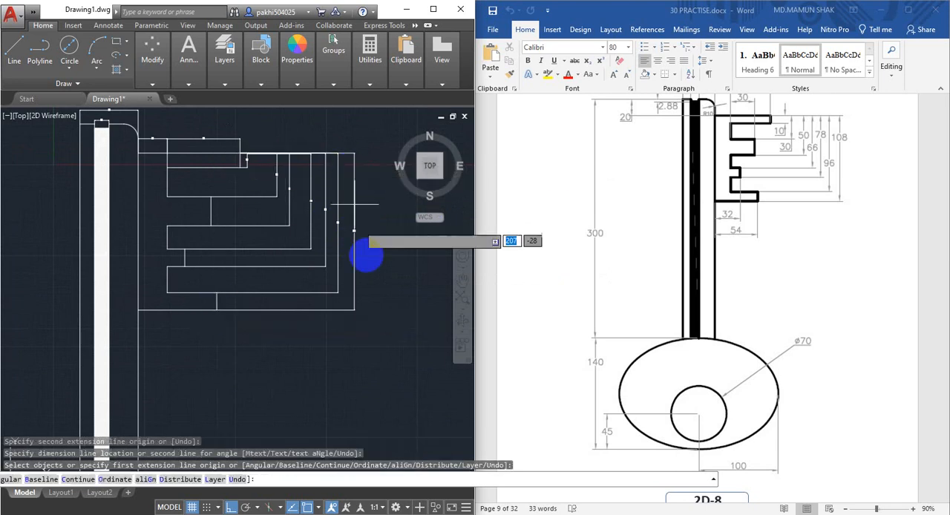
scroll(349, 245, "up", 3)
scroll(351, 244, "up", 6)
scroll(361, 229, "down", 4)
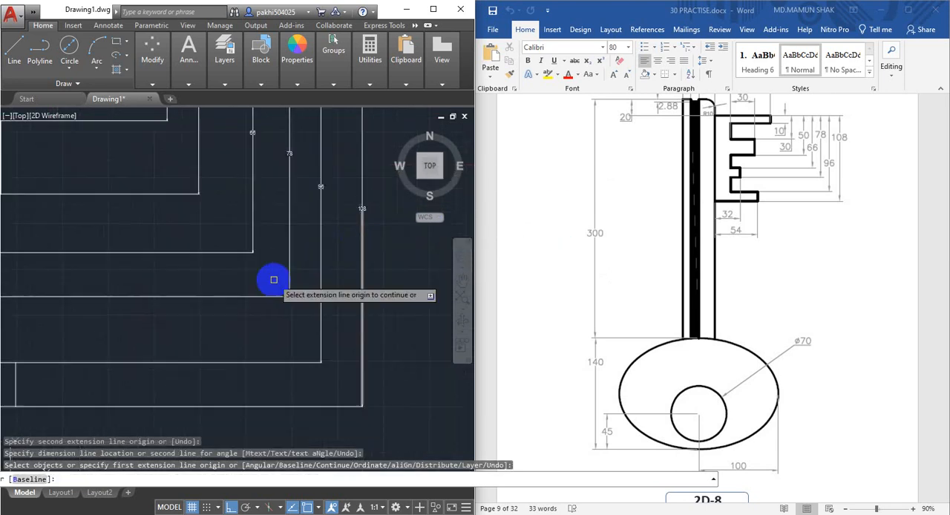
Dimension the horizontal distance from the shaft's right edge to the lowest tooth's end, placing it just below the bit
scroll(274, 293, "down", 4)
scroll(289, 223, "up", 2)
scroll(269, 237, "down", 4)
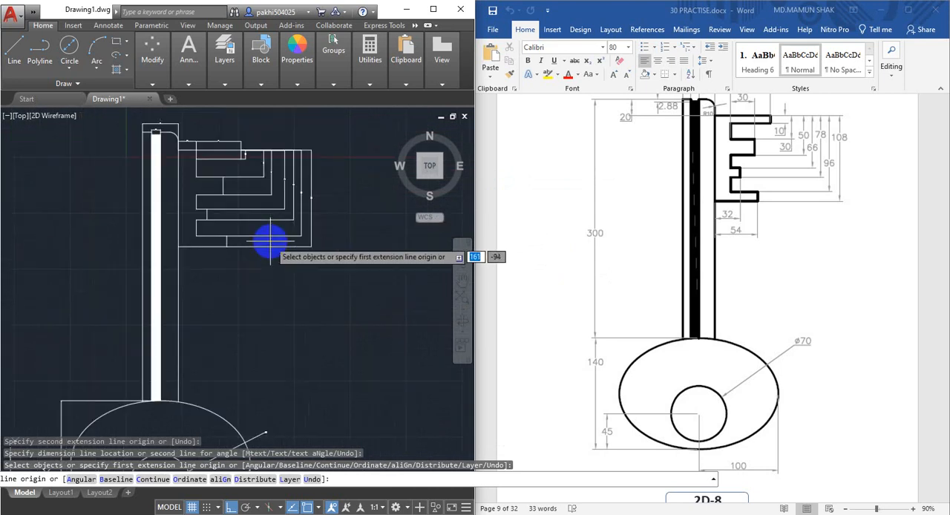
scroll(186, 270, "up", 2)
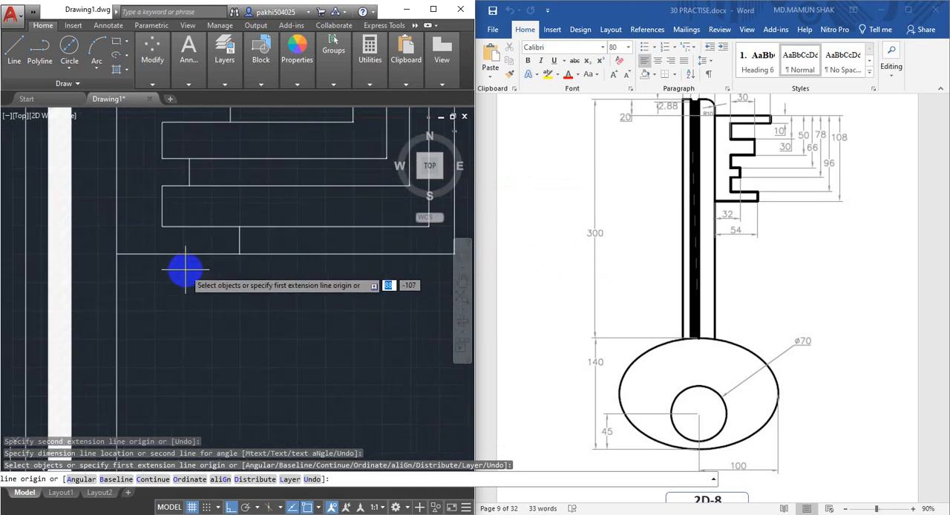
scroll(117, 254, "up", 1)
left_click(117, 254)
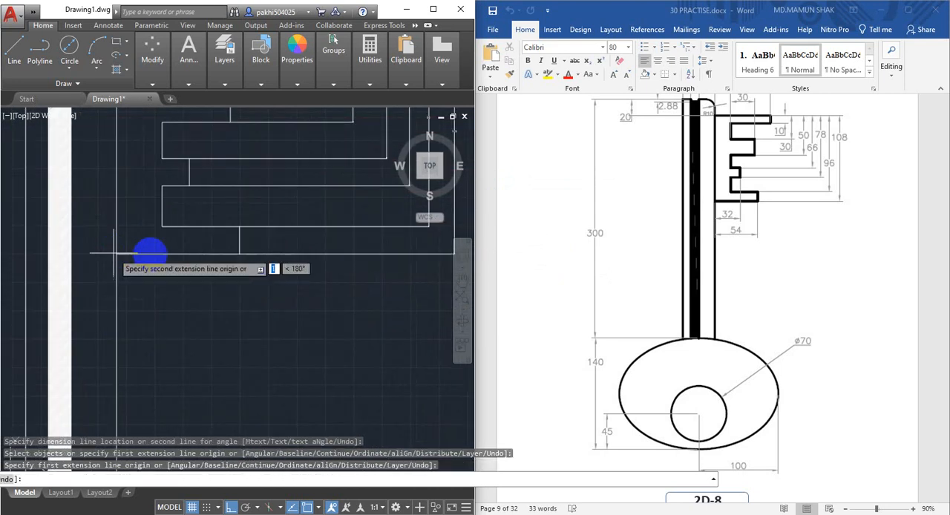
left_click(238, 253)
left_click(226, 286)
scroll(147, 293, "up", 3)
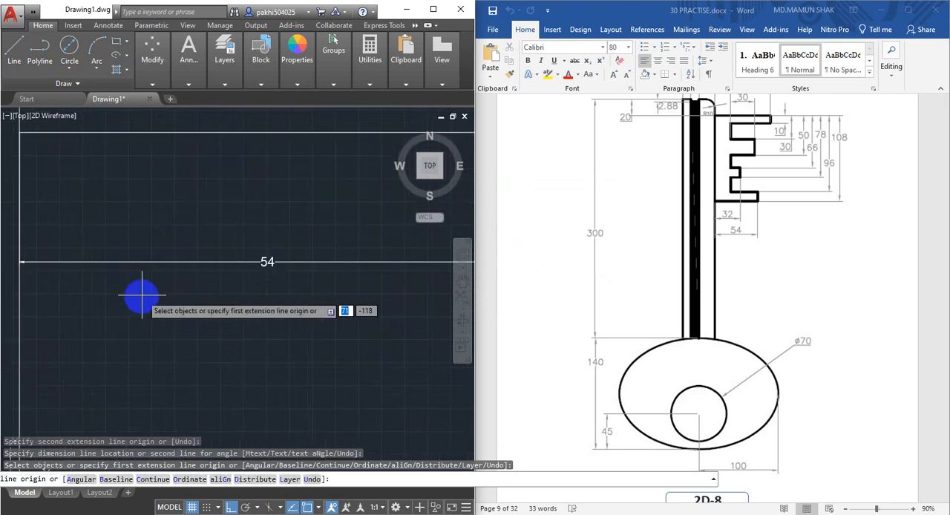
Dimension the horizontal distance from the shaft's right edge to the short third tooth's end, placing it between the bit and the lowest tooth's dimension
scroll(160, 294, "down", 2)
middle_click_drag(161, 294, 166, 329)
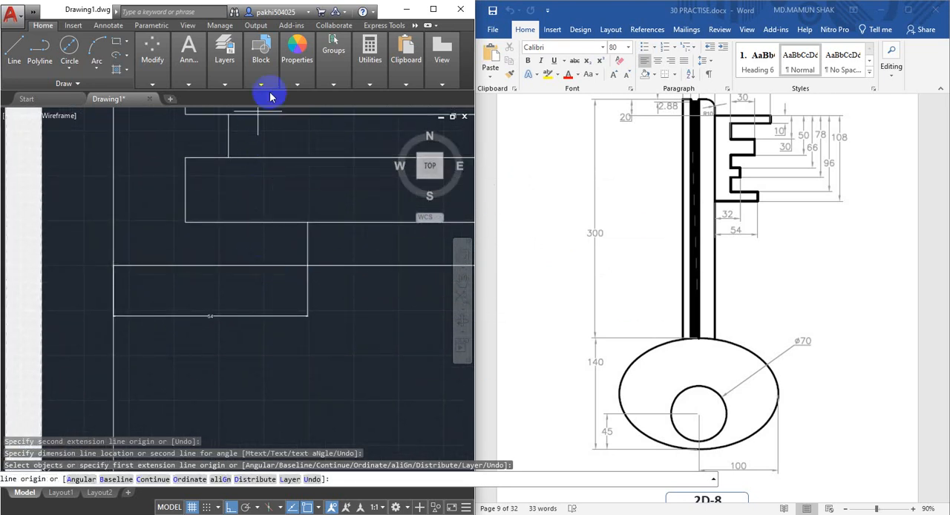
mouse_move(211, 58)
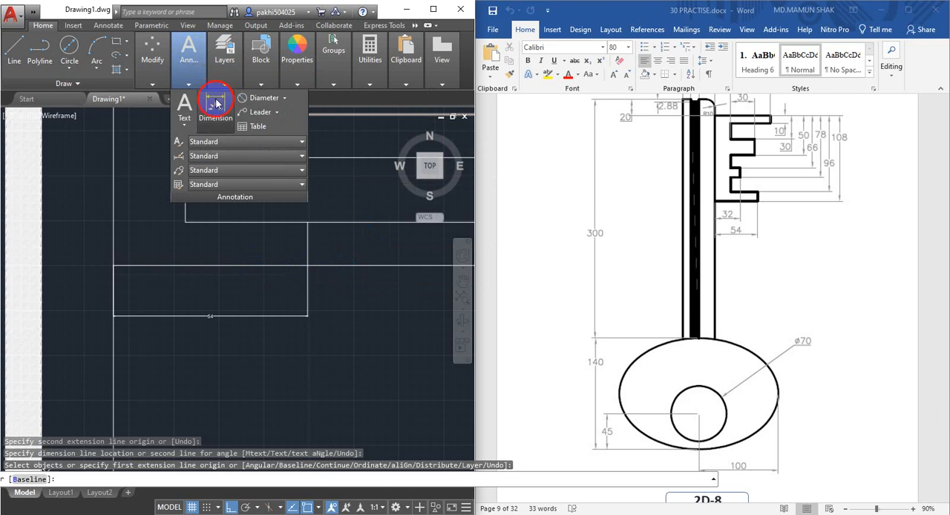
left_click(215, 104)
left_click(112, 265)
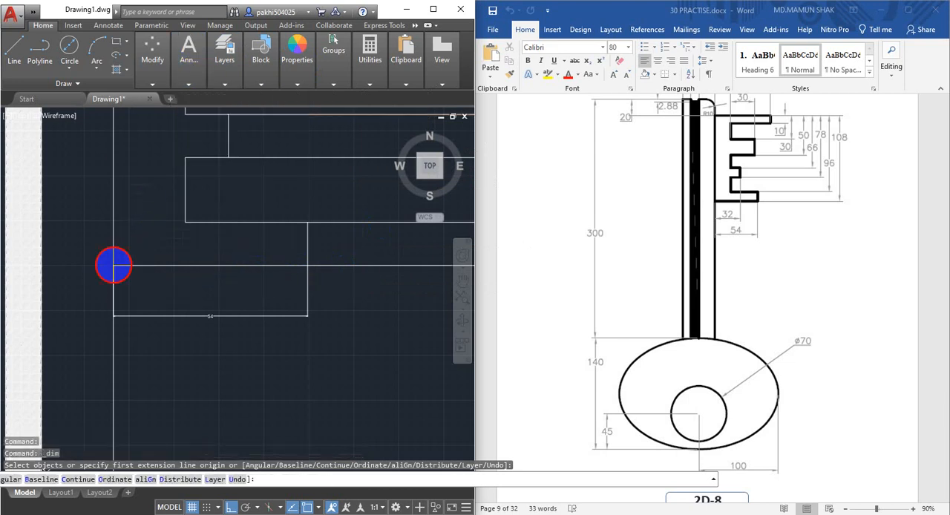
left_click(228, 157)
left_click(212, 282)
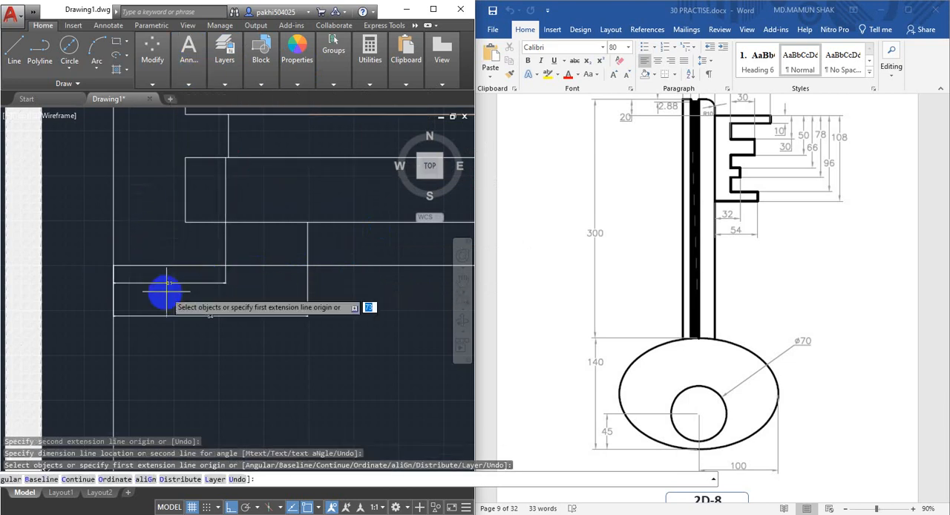
scroll(155, 292, "up", 5)
scroll(252, 319, "down", 2)
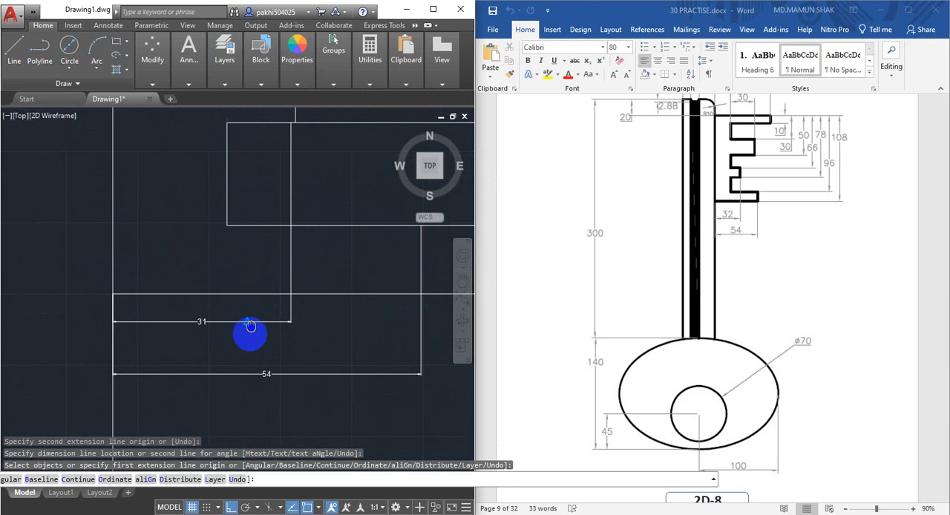
middle_click_drag(248, 330, 247, 373)
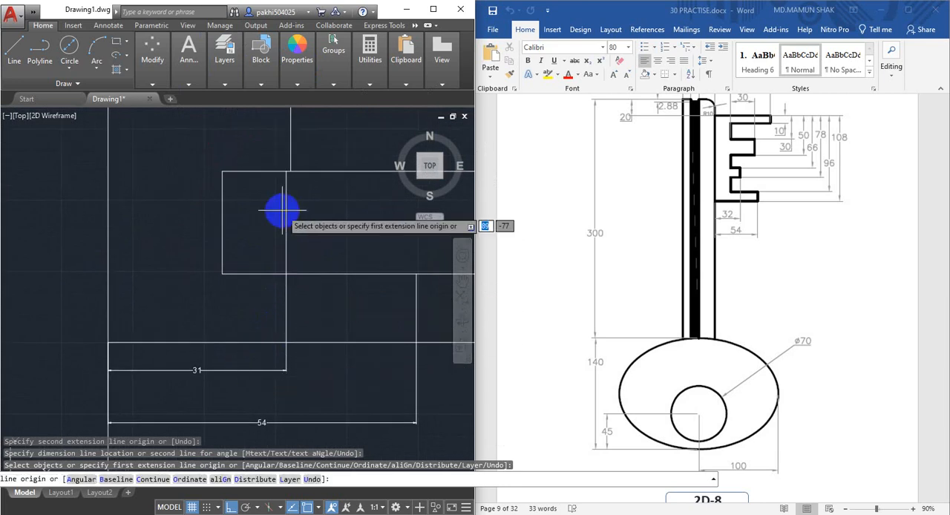
key("Return")
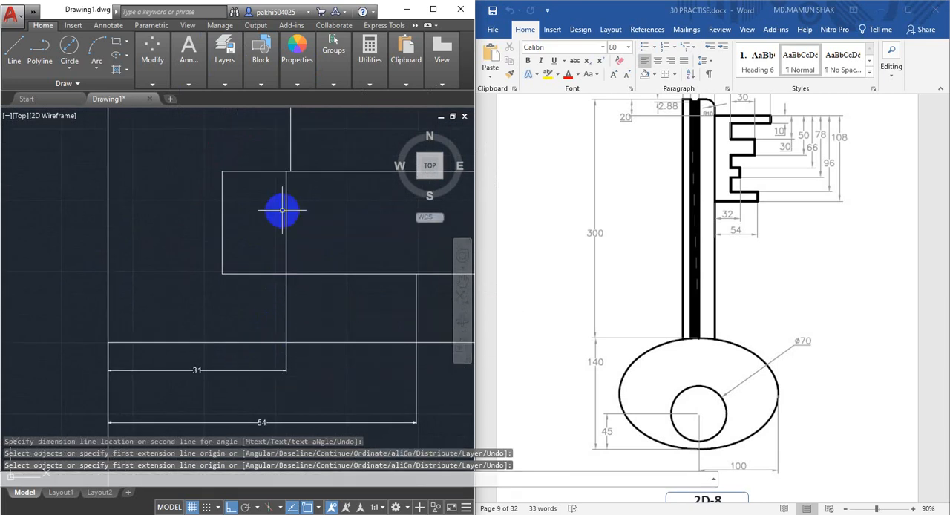
Stretch the short third tooth's horizontal dimension so its extension line origin snaps to the tooth's end corner
scroll(288, 181, "up", 4)
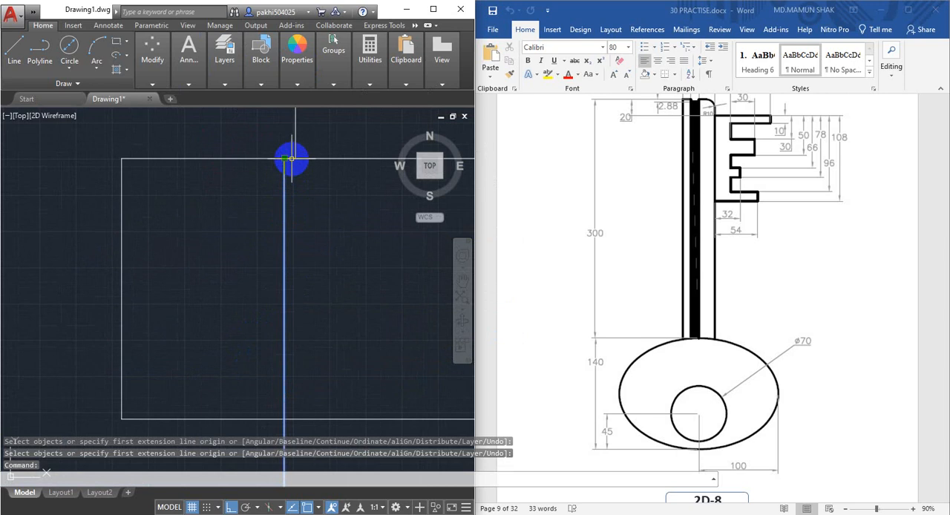
left_click(287, 158)
scroll(263, 325, "up", 3)
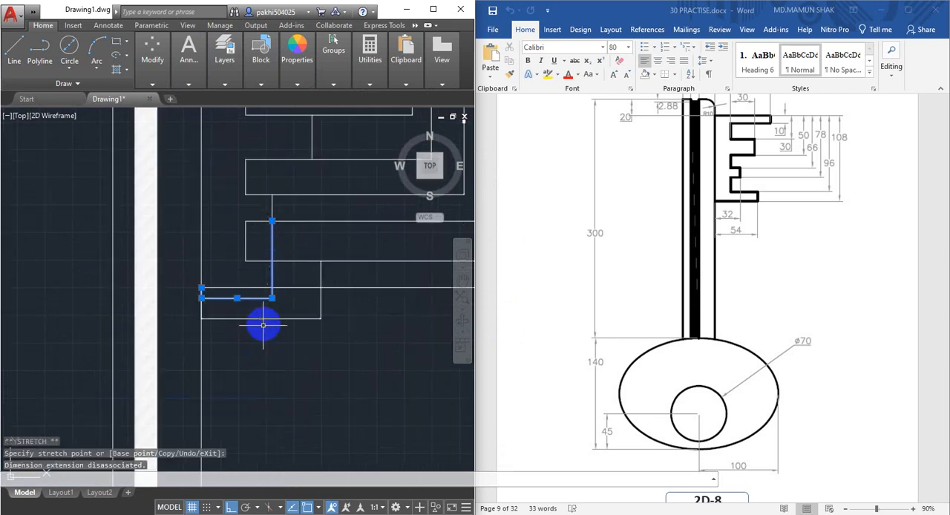
scroll(238, 297, "up", 4)
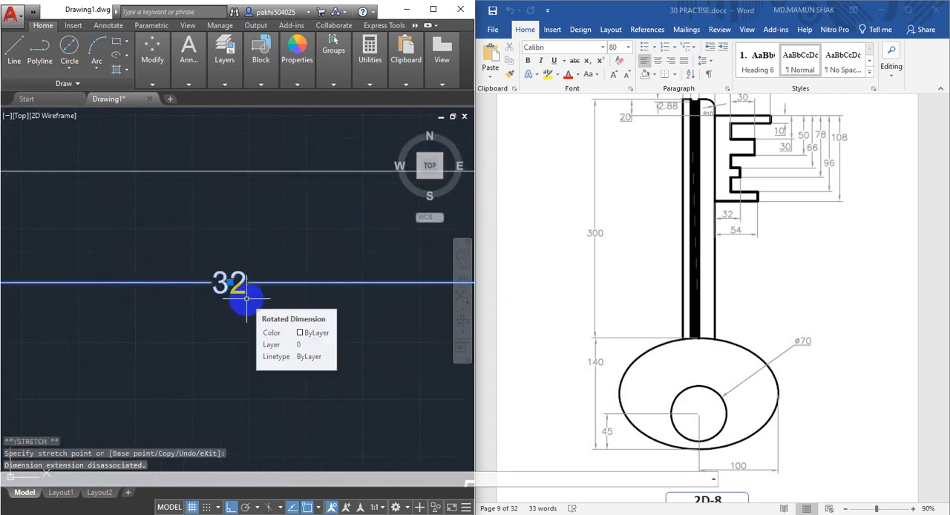
key("Escape")
scroll(246, 298, "down", 8)
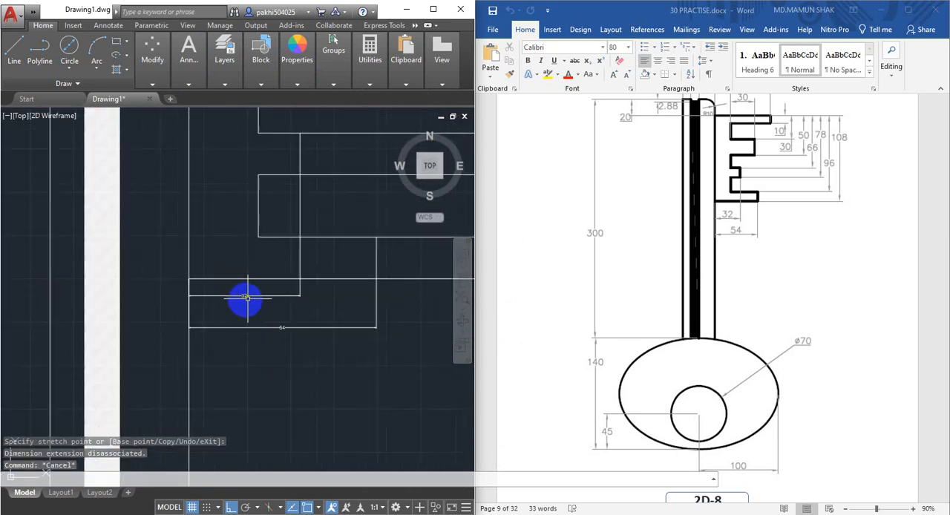
scroll(236, 303, "up", 6)
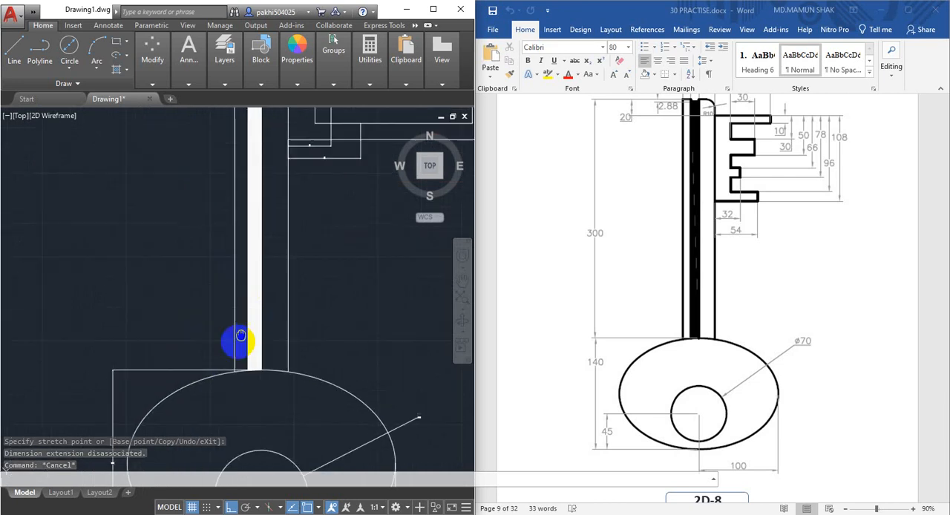
scroll(236, 327, "down", 5)
left_click(156, 49)
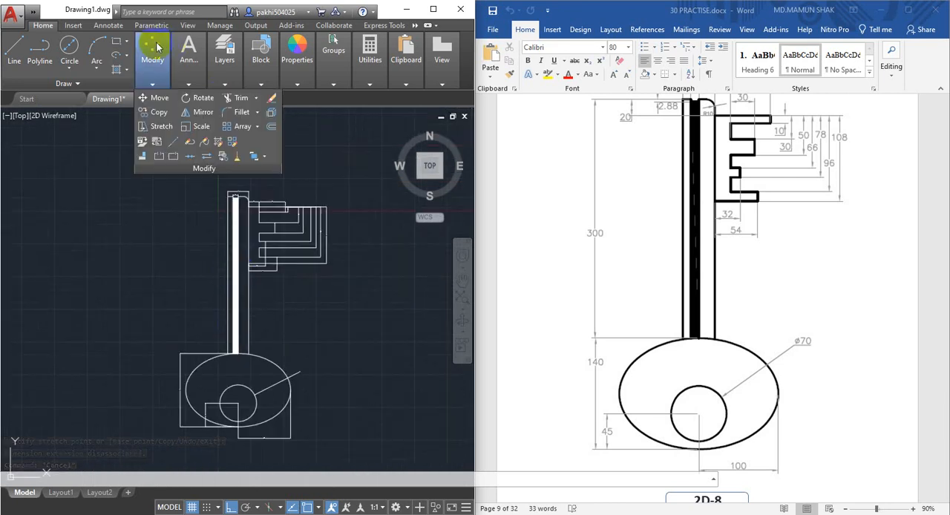
left_click(181, 53)
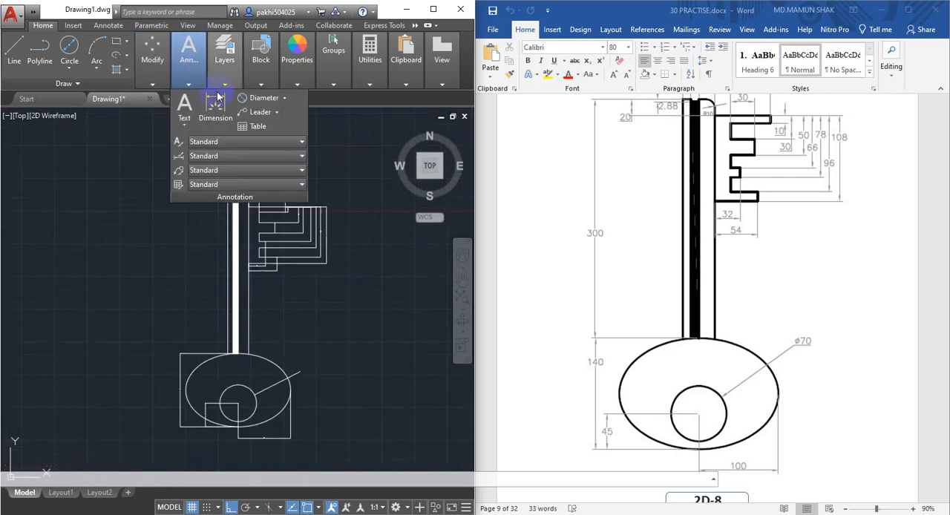
left_click(224, 52)
left_click(223, 111)
left_click(37, 37)
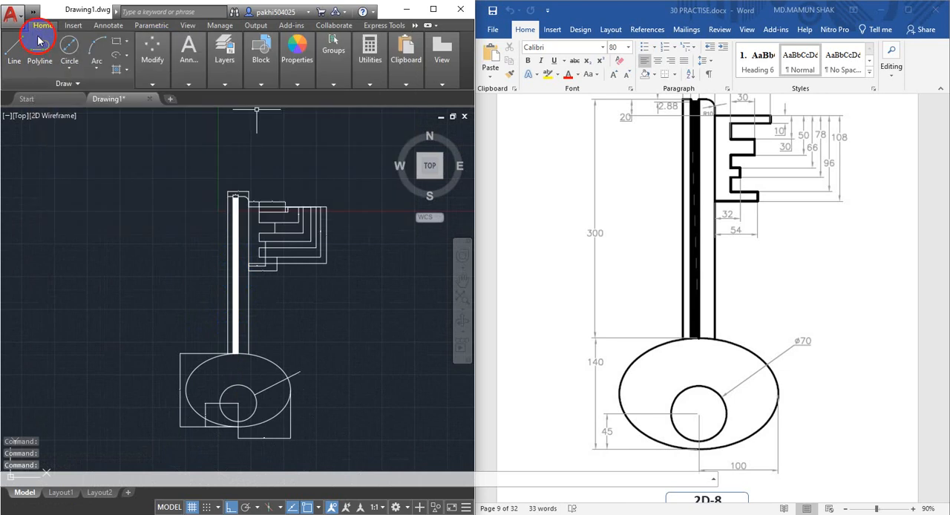
Dimension the shaft's vertical length from the top of the elliptical bow to the shaft's top edge, placing it left of the shaft
left_click(152, 56)
left_click(189, 86)
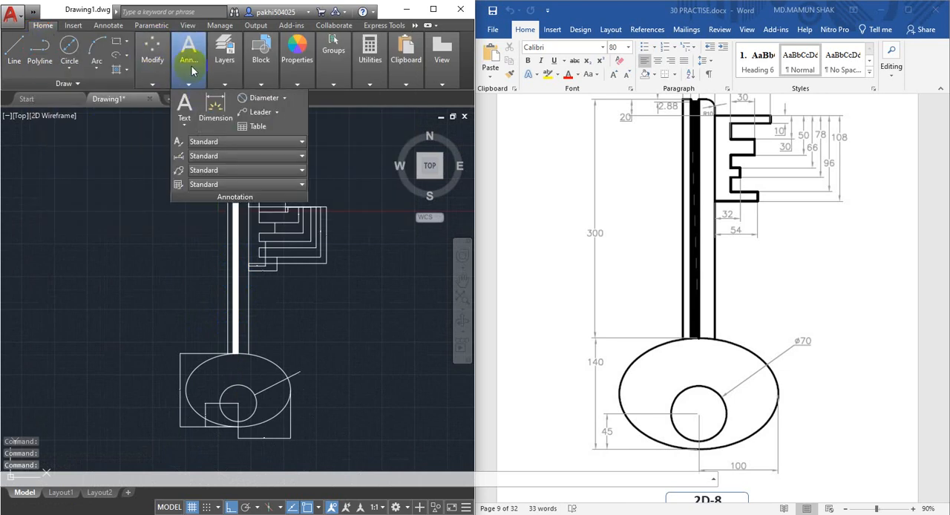
left_click(210, 104)
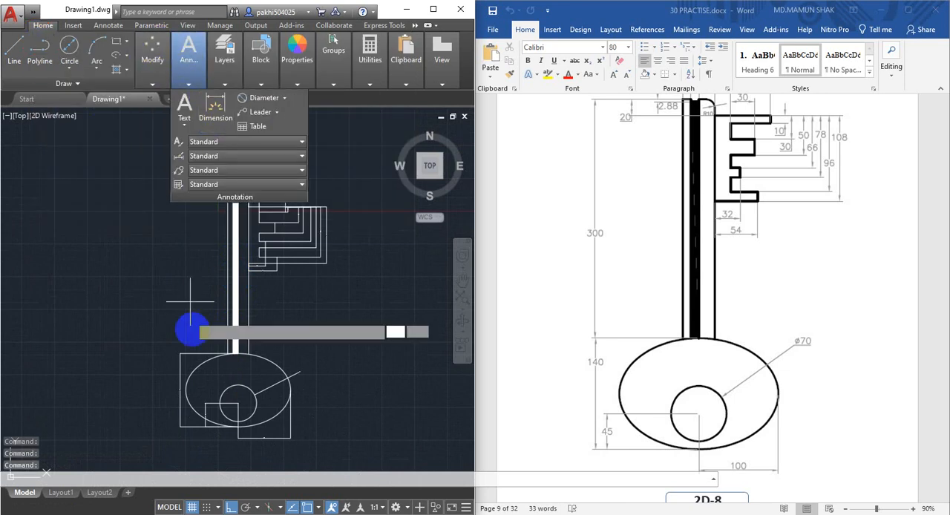
left_click(238, 354)
scroll(237, 206, "up", 5)
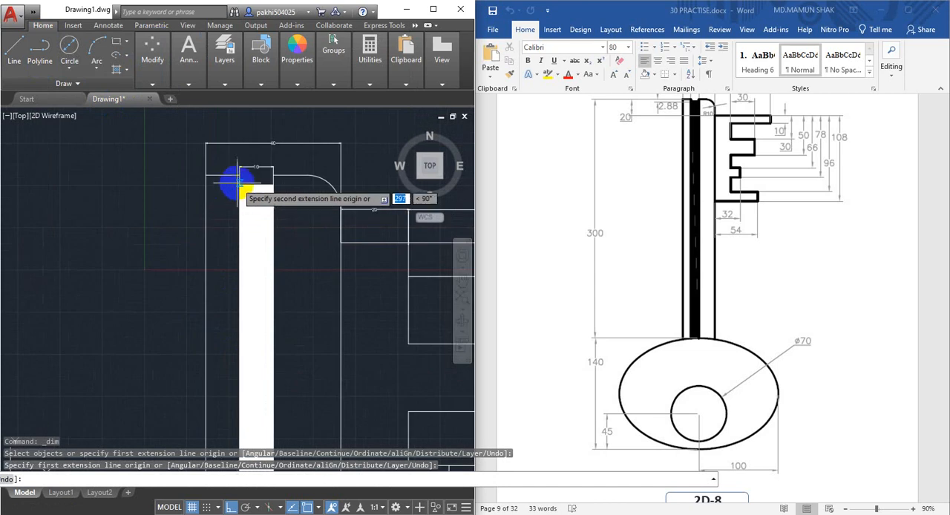
left_click(238, 176)
left_click(170, 173)
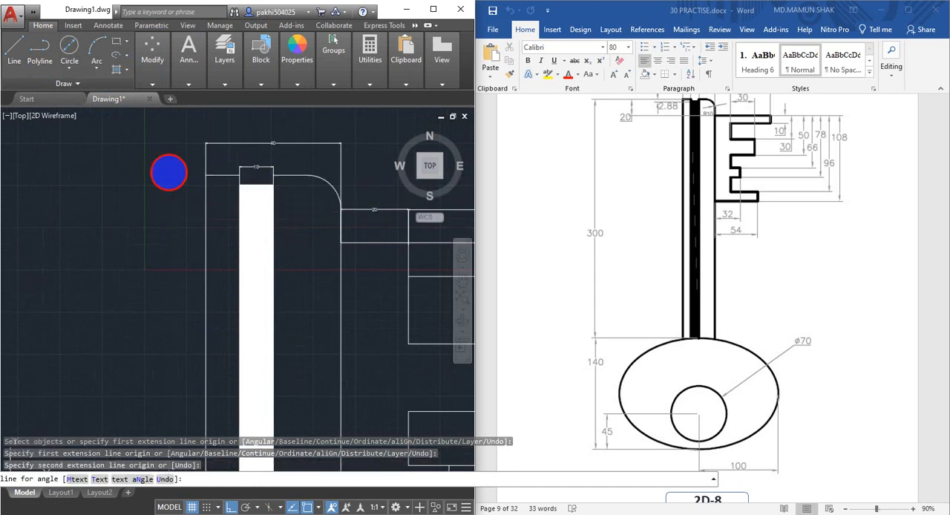
scroll(195, 264, "down", 5)
scroll(170, 340, "up", 8)
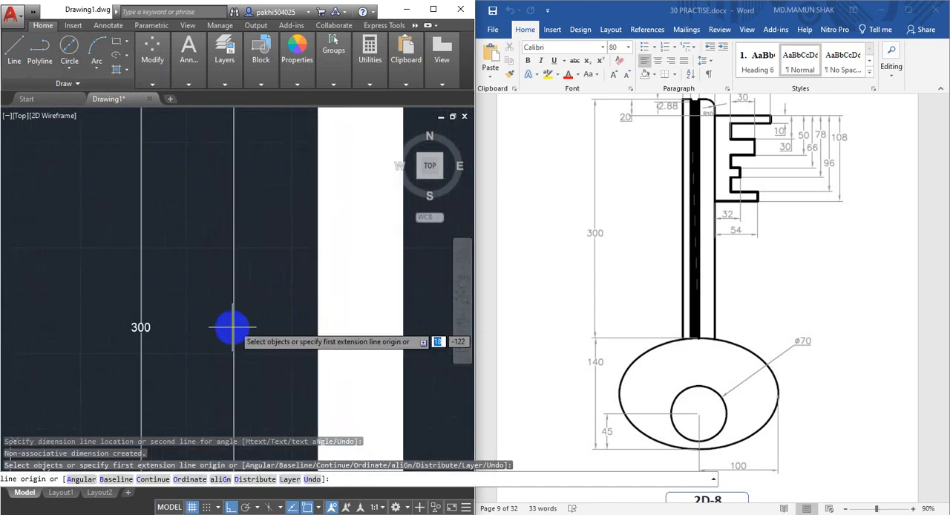
scroll(226, 320, "down", 6)
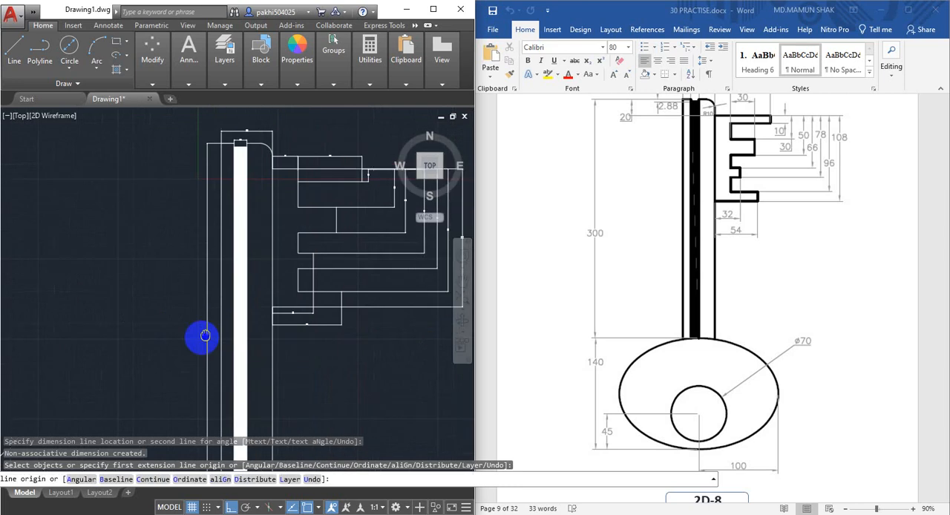
scroll(208, 316, "up", 2)
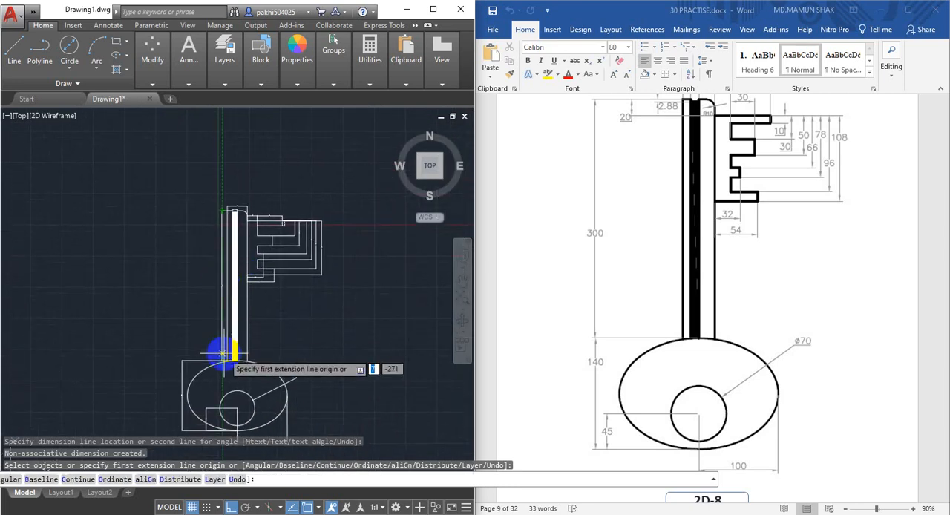
scroll(227, 336, "up", 3)
middle_click_drag(220, 327, 203, 364)
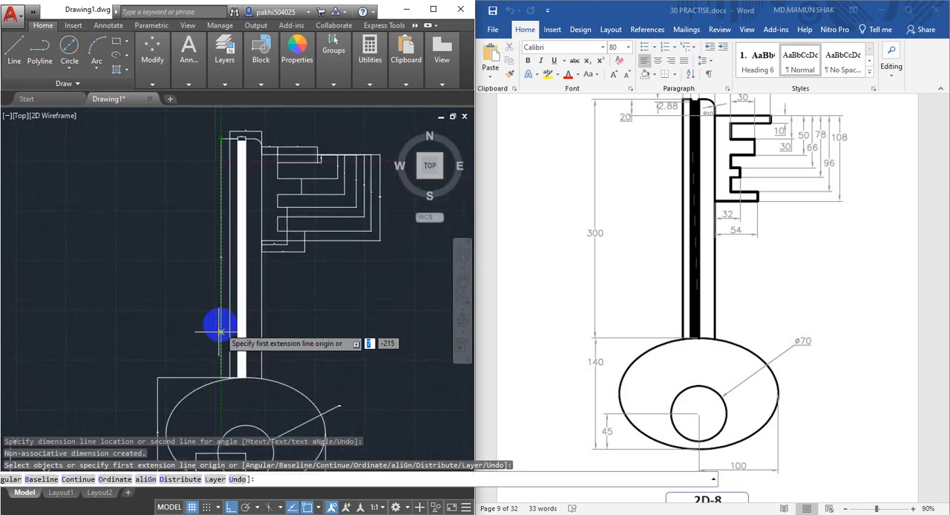
scroll(218, 313, "down", 3)
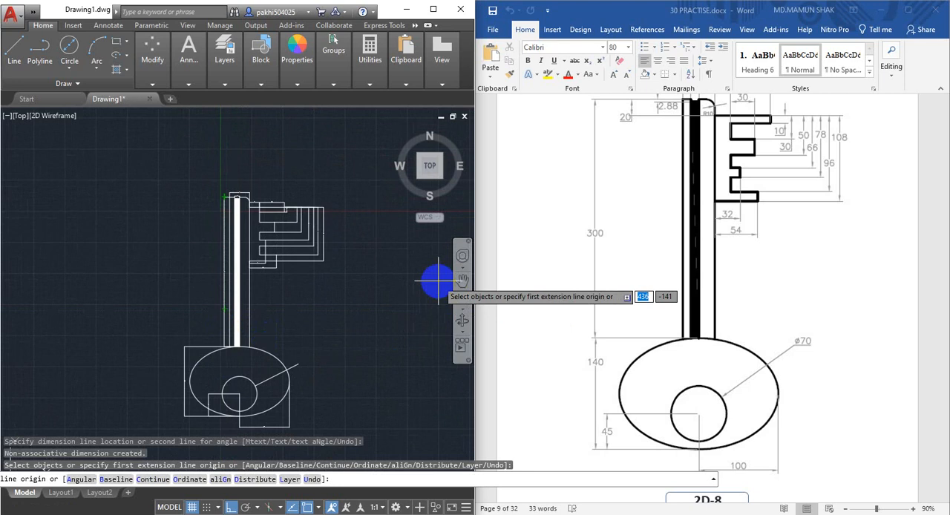
key("Escape")
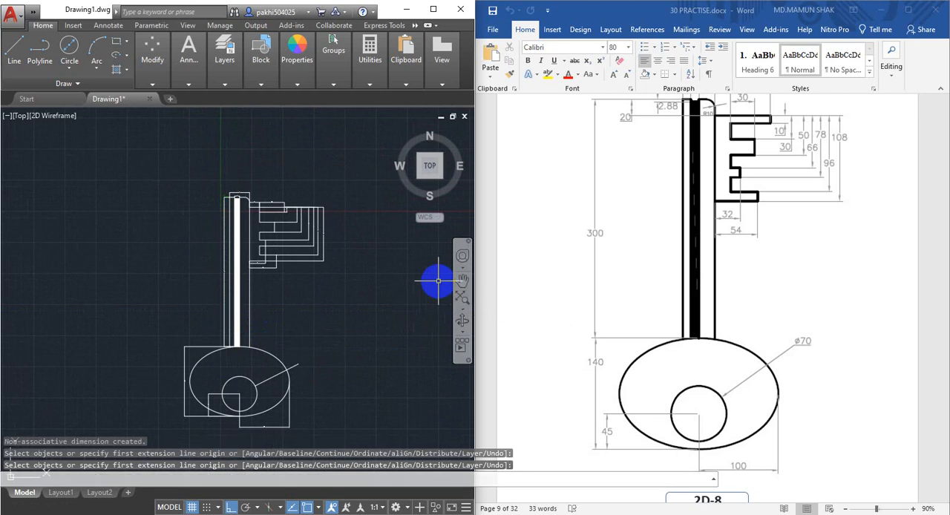